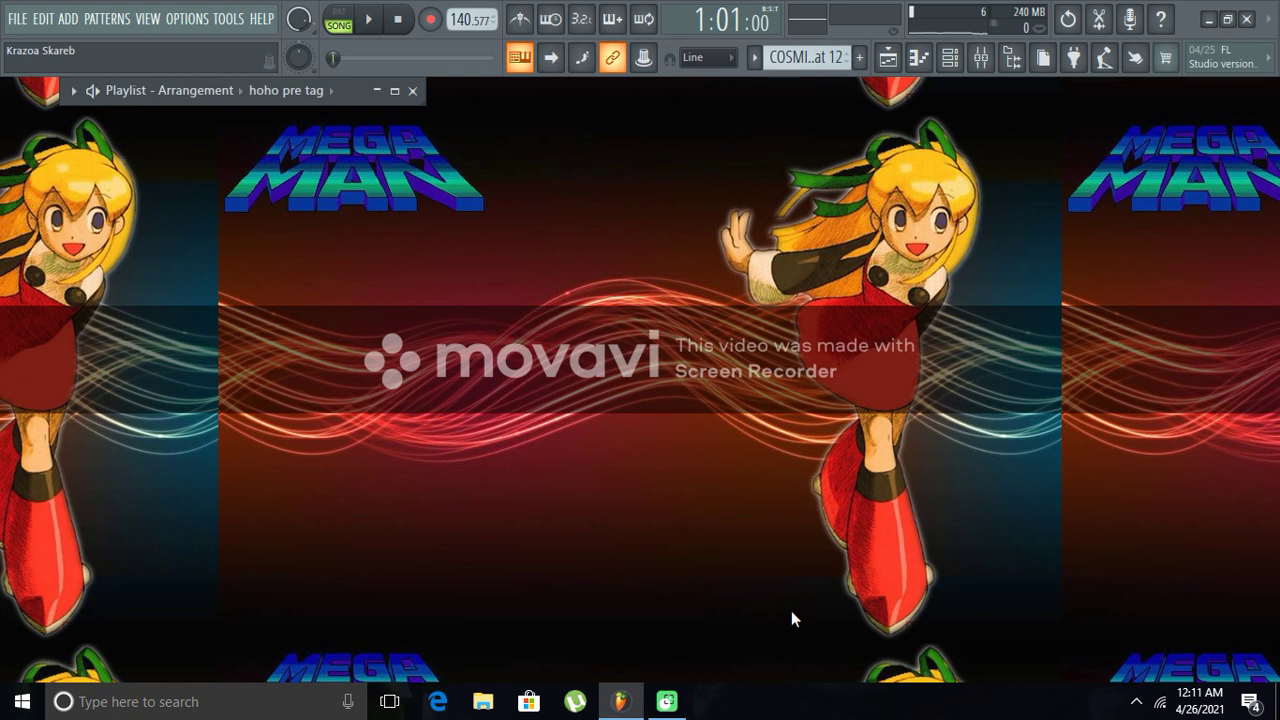
- Close FL Studio and save the changes to krazoa skarab track3.flp
left_click(1246, 19)
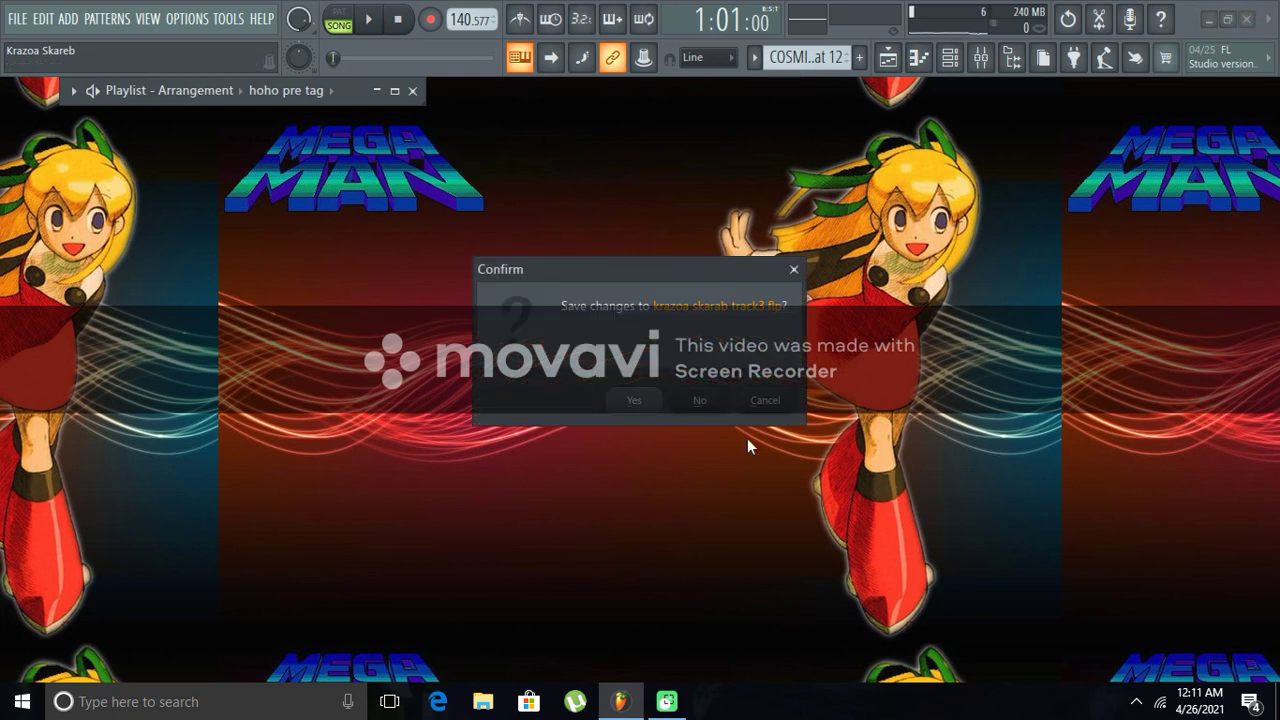
left_click(648, 402)
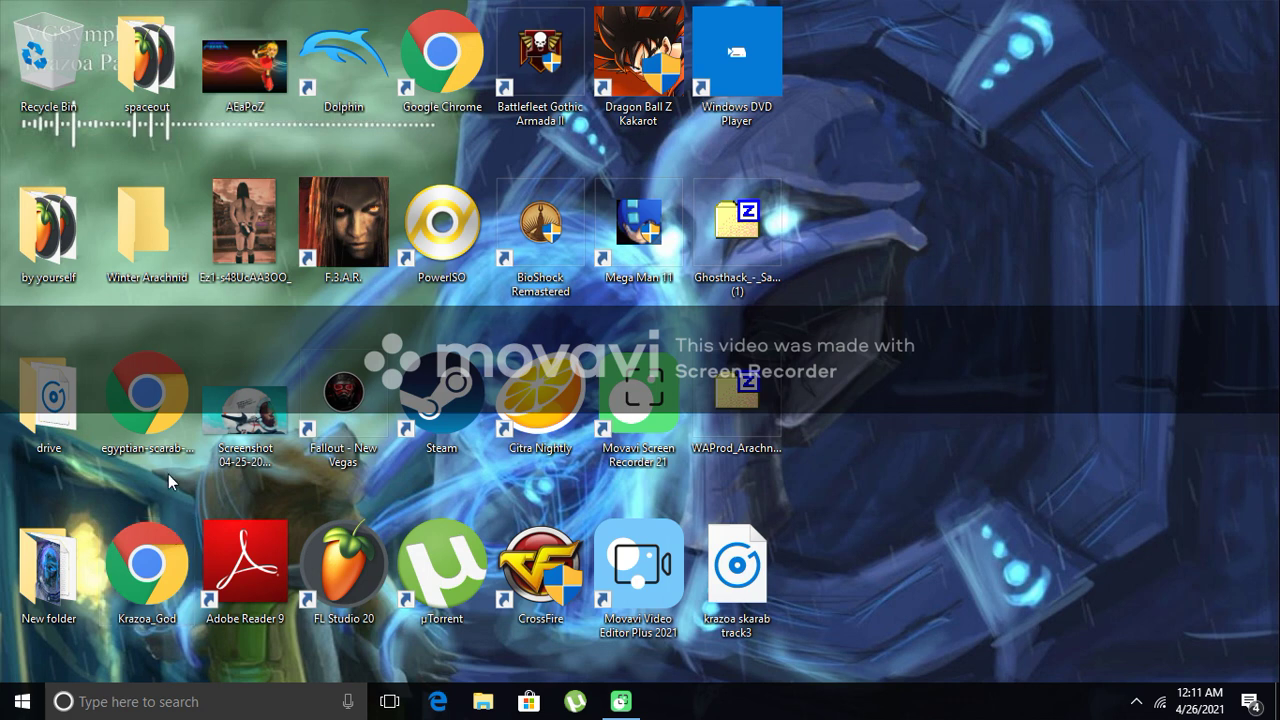
- Switch to a maximized Google Chrome window, open the SoundCloud profile, and go to its track upload page
double_click(459, 88)
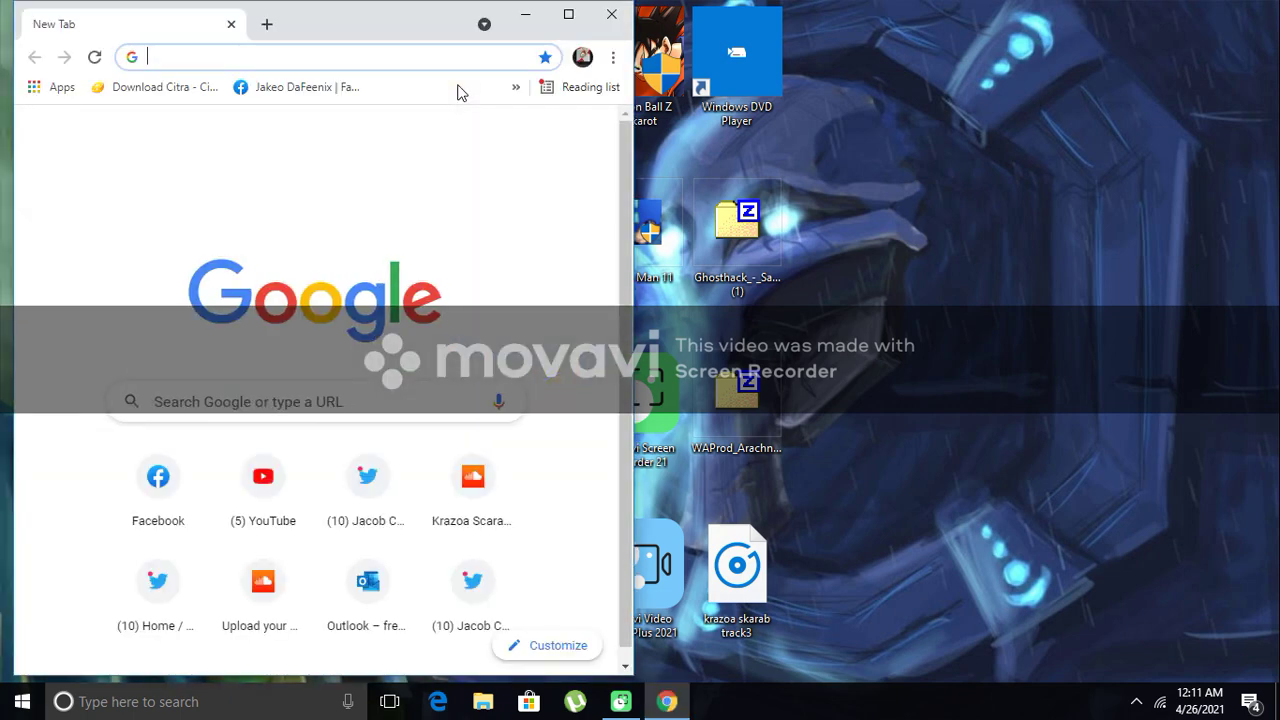
left_click(569, 16)
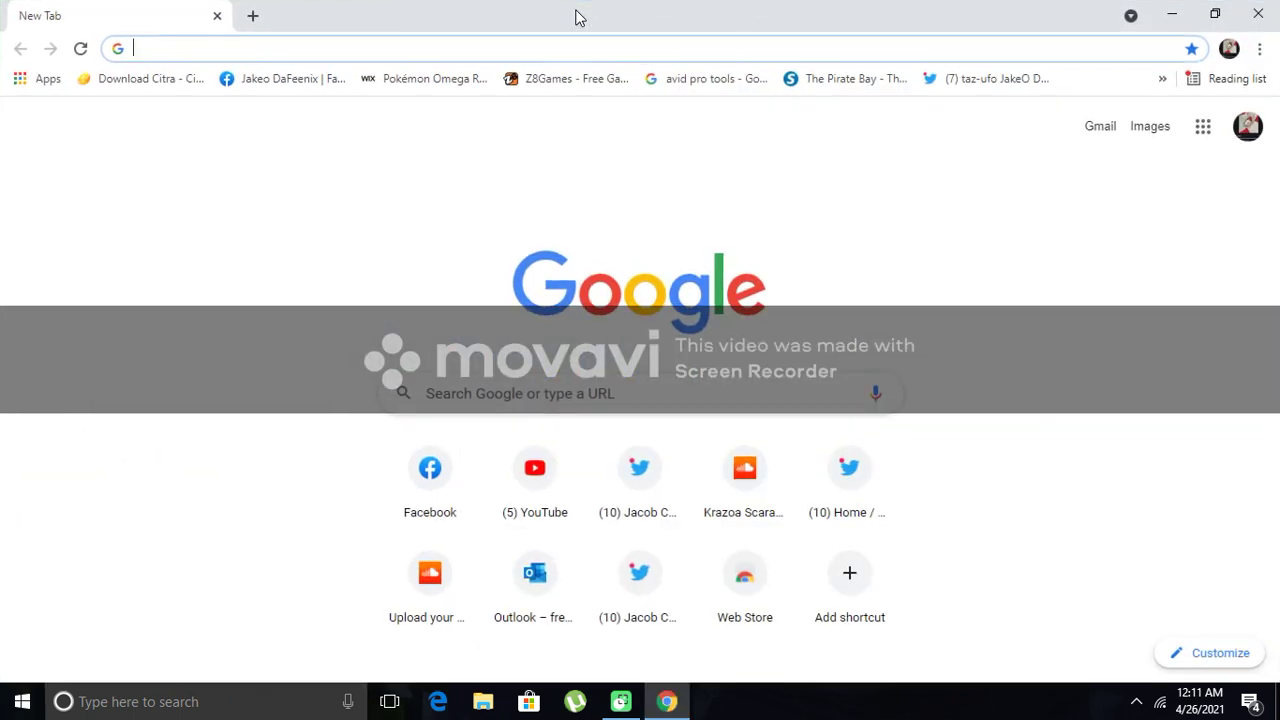
left_click(750, 468)
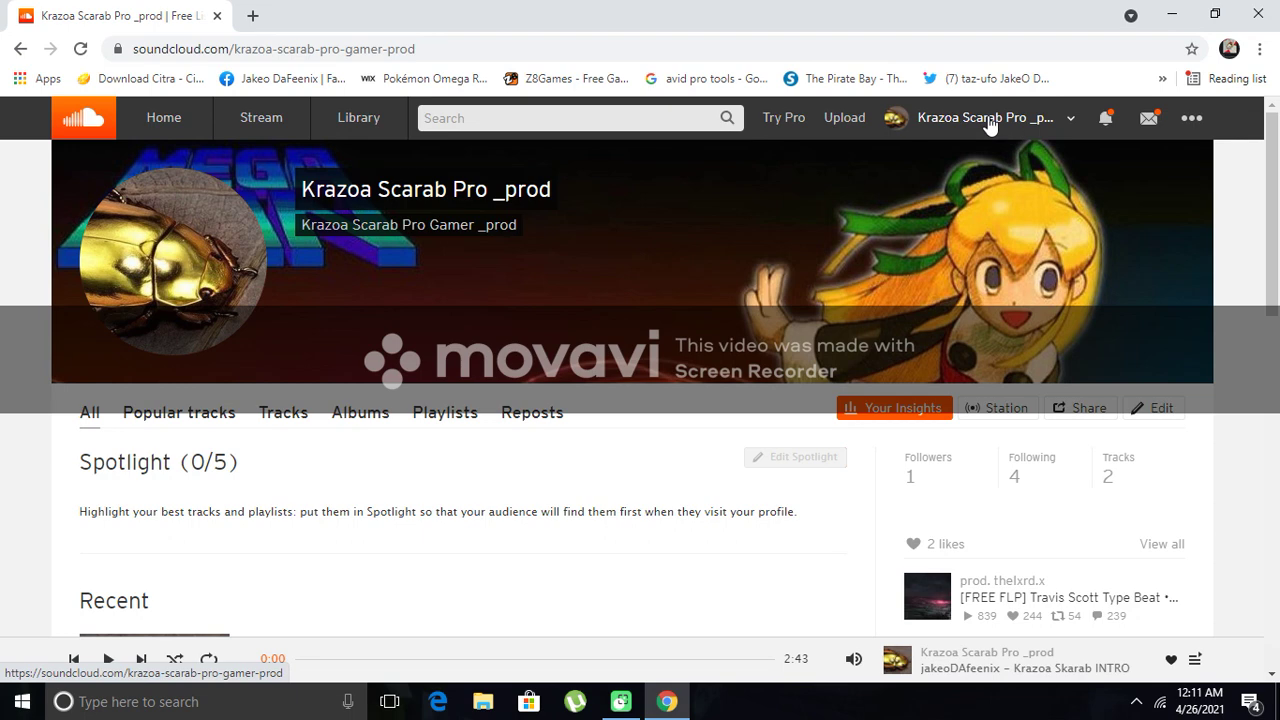
left_click(988, 120)
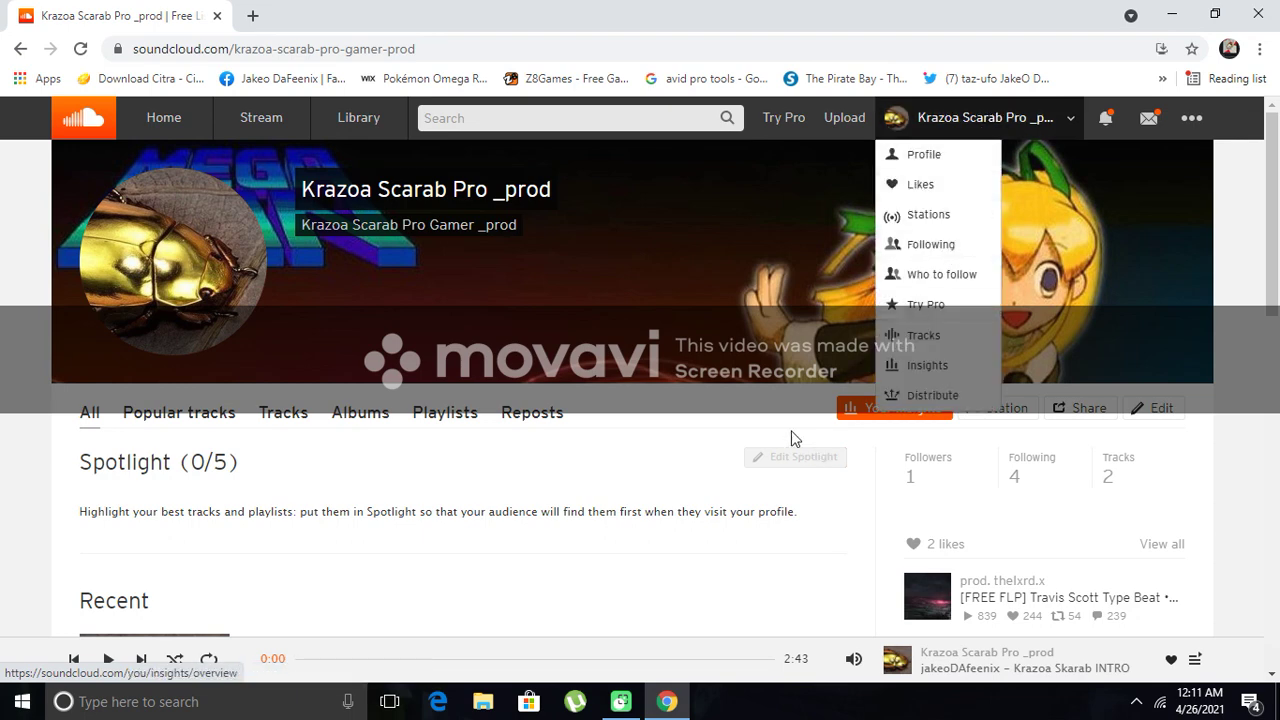
left_click(977, 127)
left_click(852, 117)
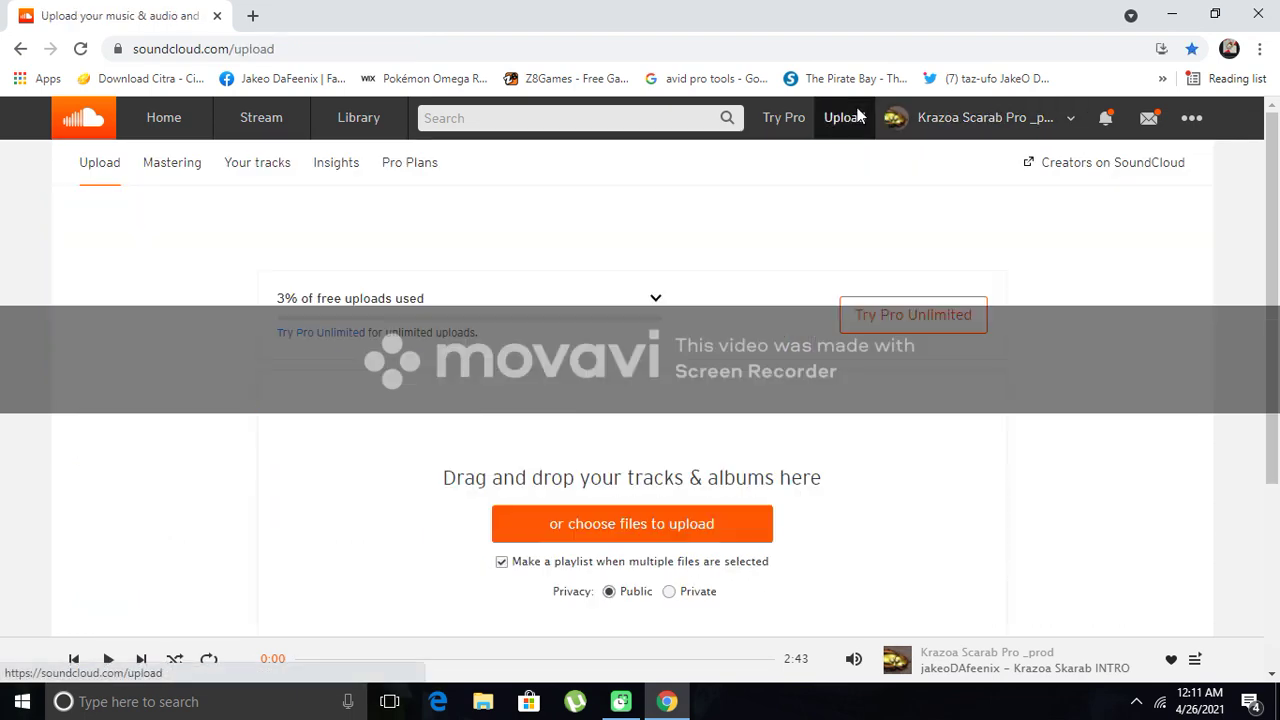
- Upload the audio file "krazoa skarab track3" from the Desktop
left_click(642, 522)
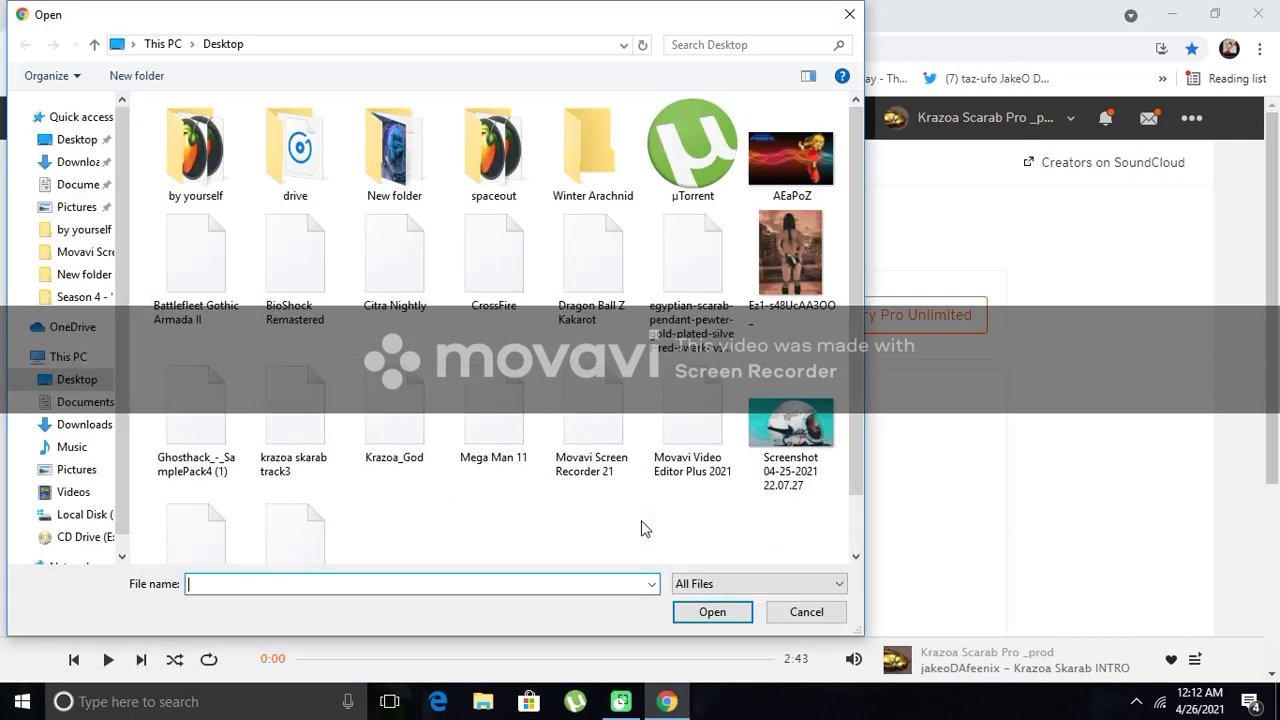
scroll(858, 315, "down", 2)
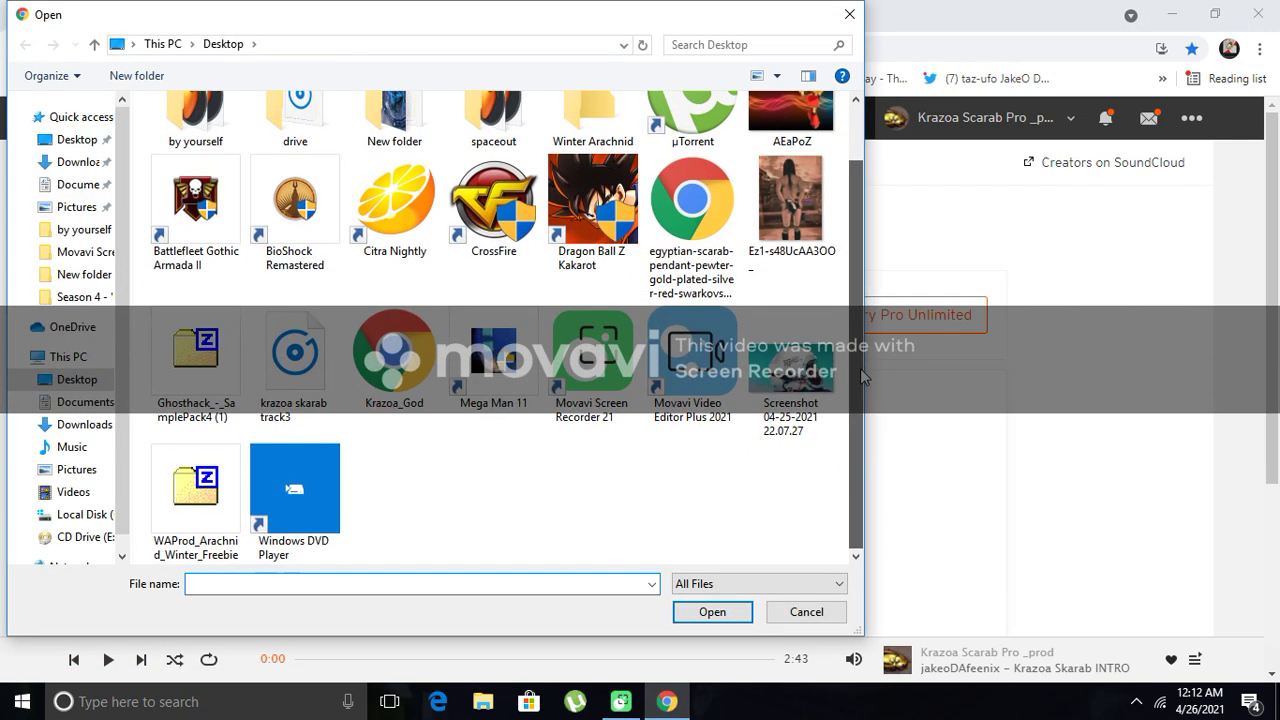
left_click(330, 368)
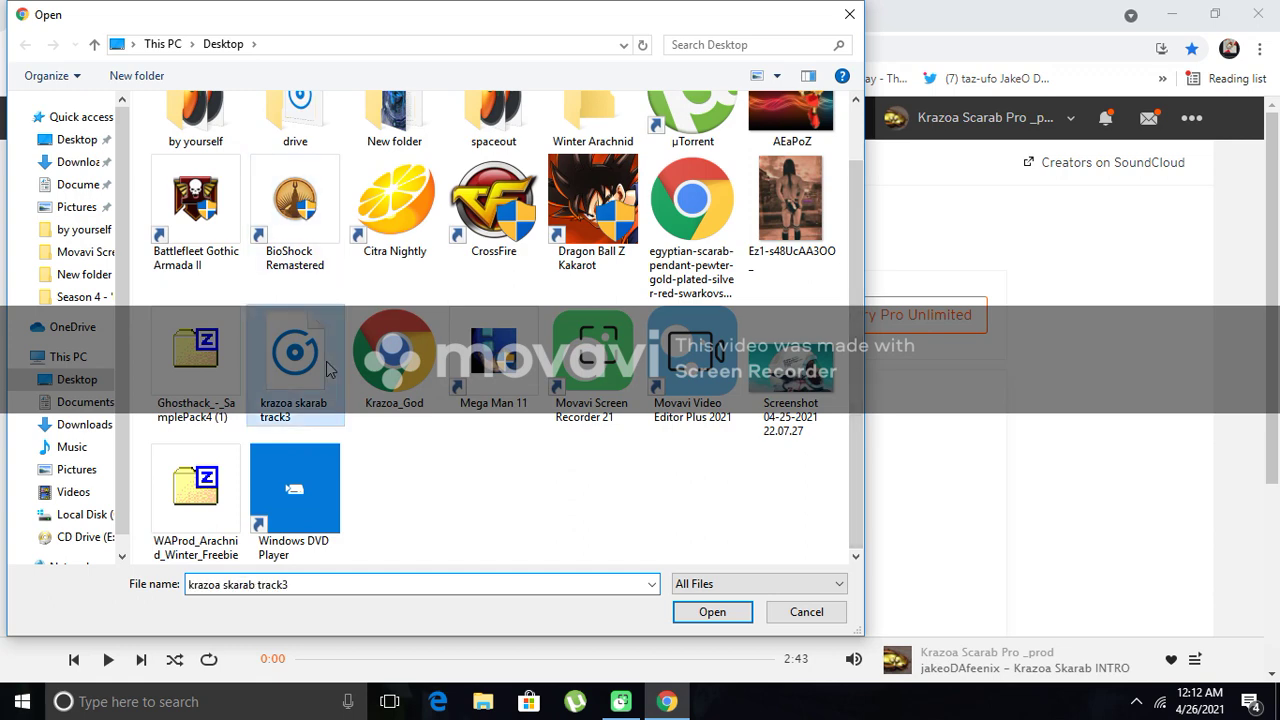
left_click(748, 612)
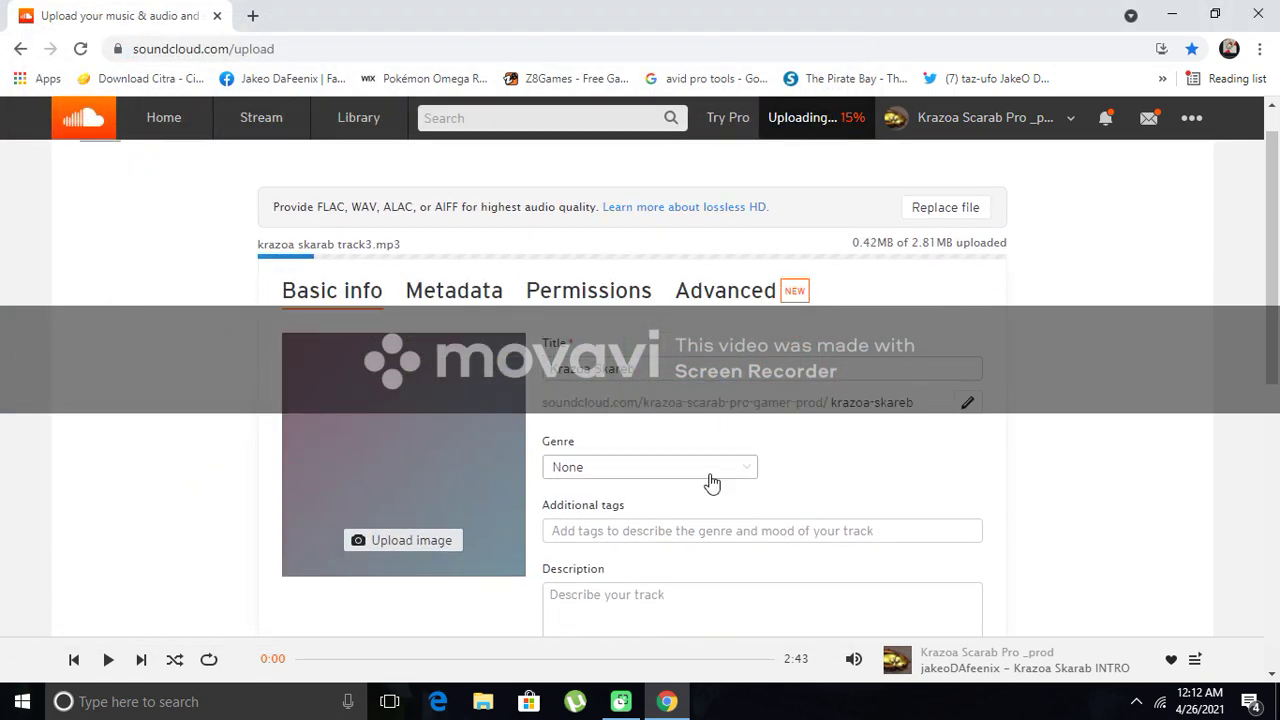
- Set the track's genre to Custom with "trap hybrid" as the custom genre
left_click(708, 476)
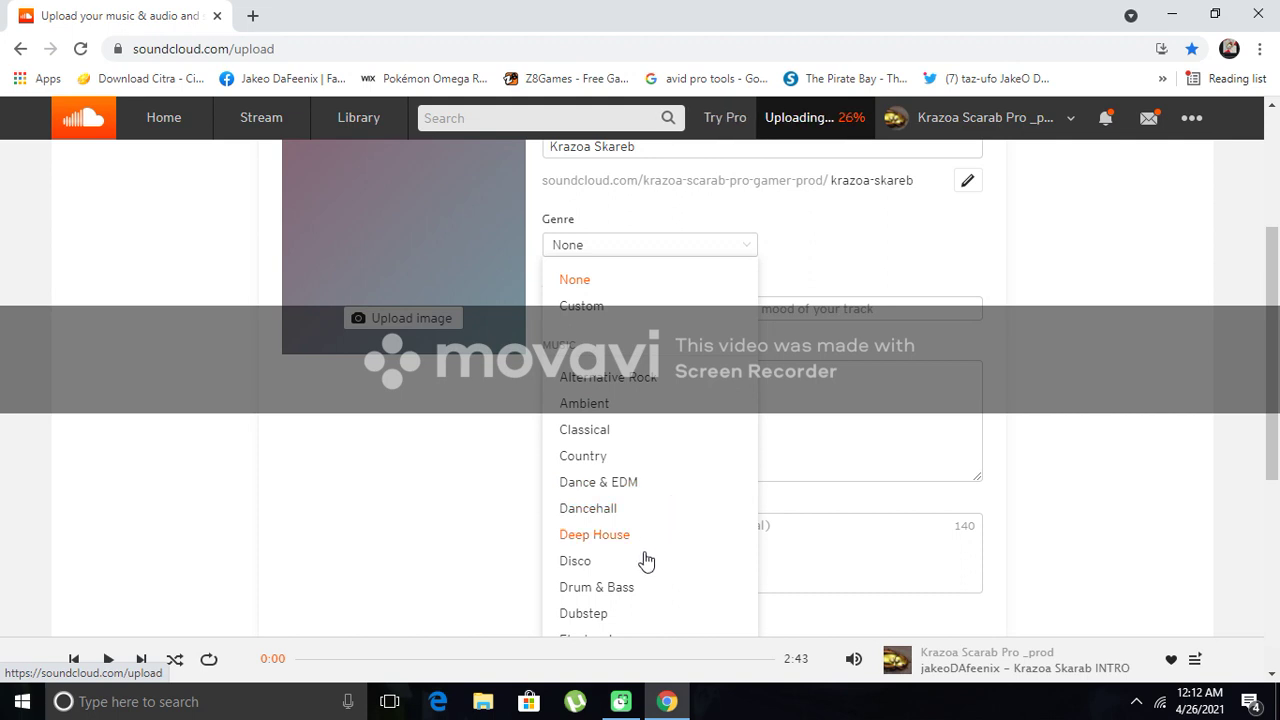
left_click(651, 308)
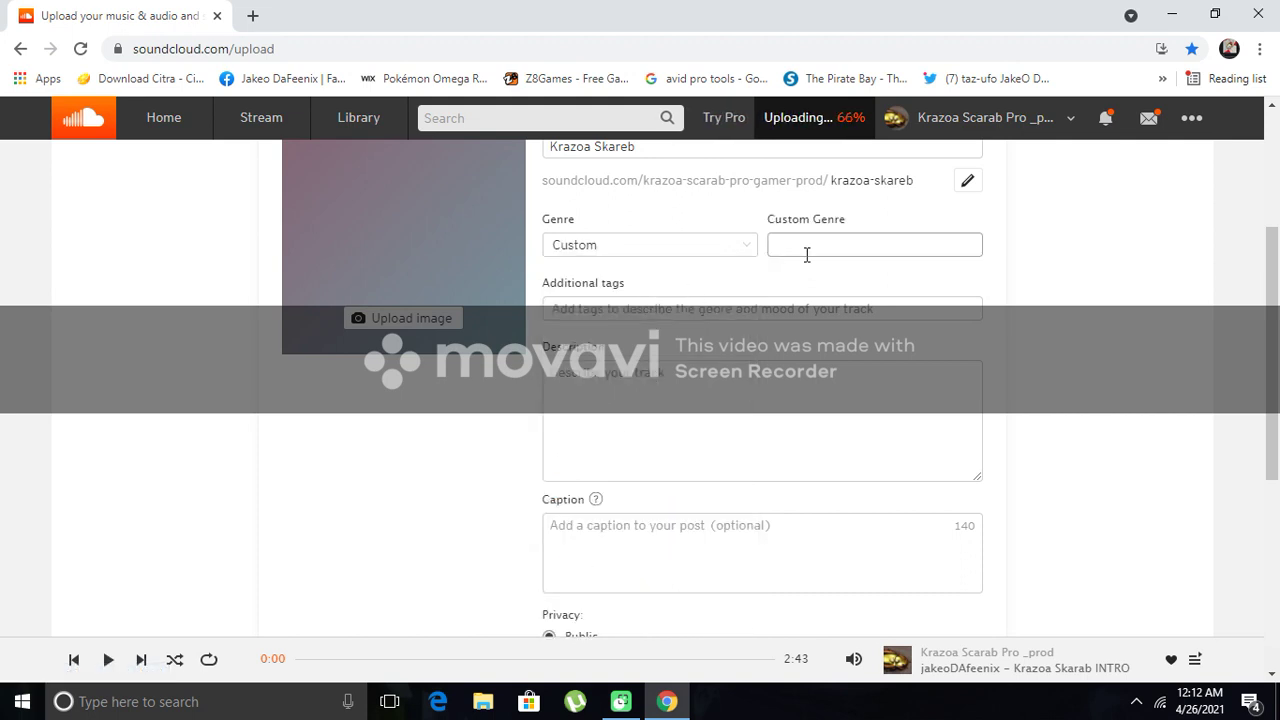
type("trap bybr")
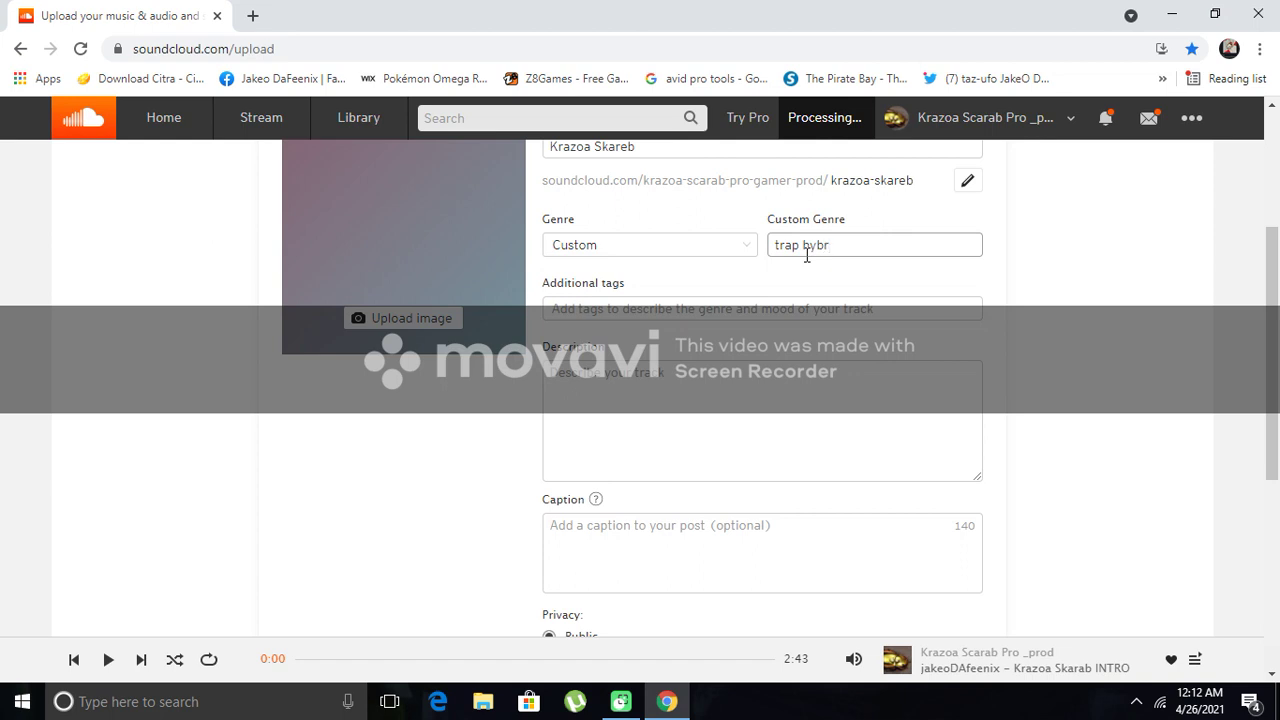
type("id")
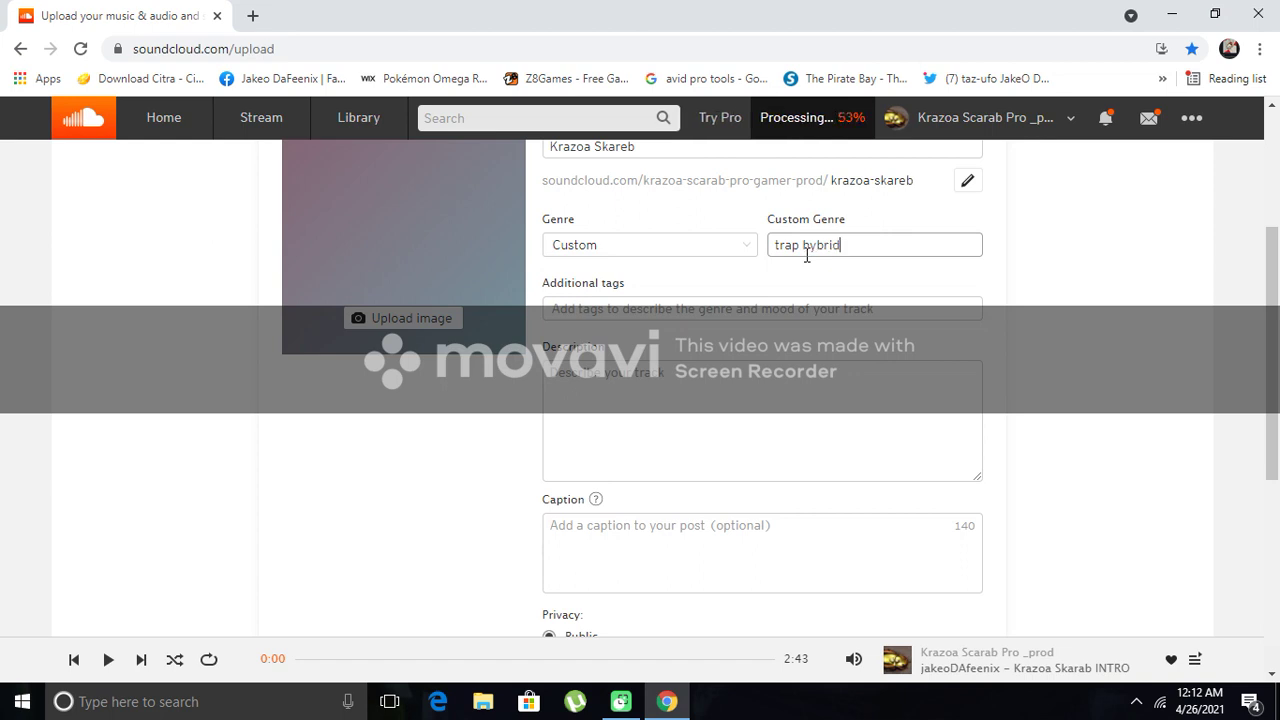
left_click(806, 249)
key("BackSpace")
type("h")
left_click(661, 301)
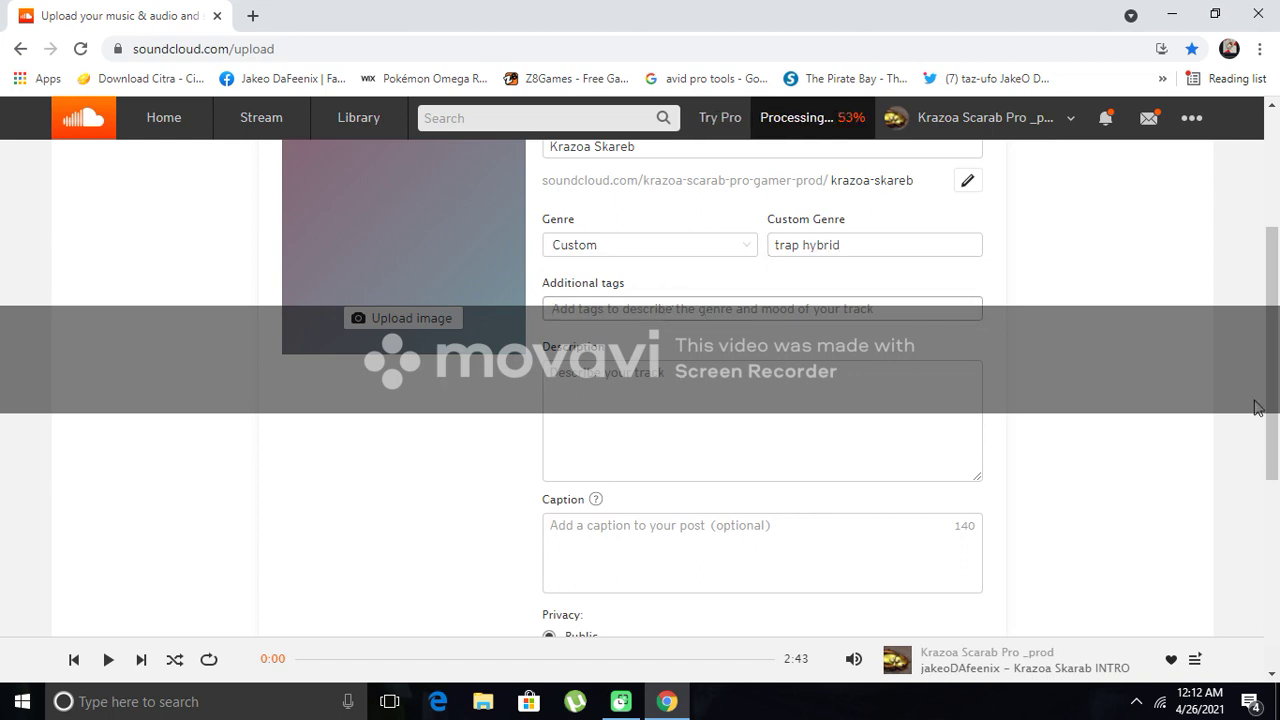
- Title the track "Krazoa Skareb track 3 -GROOG PLANET" and save the upload
scroll(1000, 333, "up", 2)
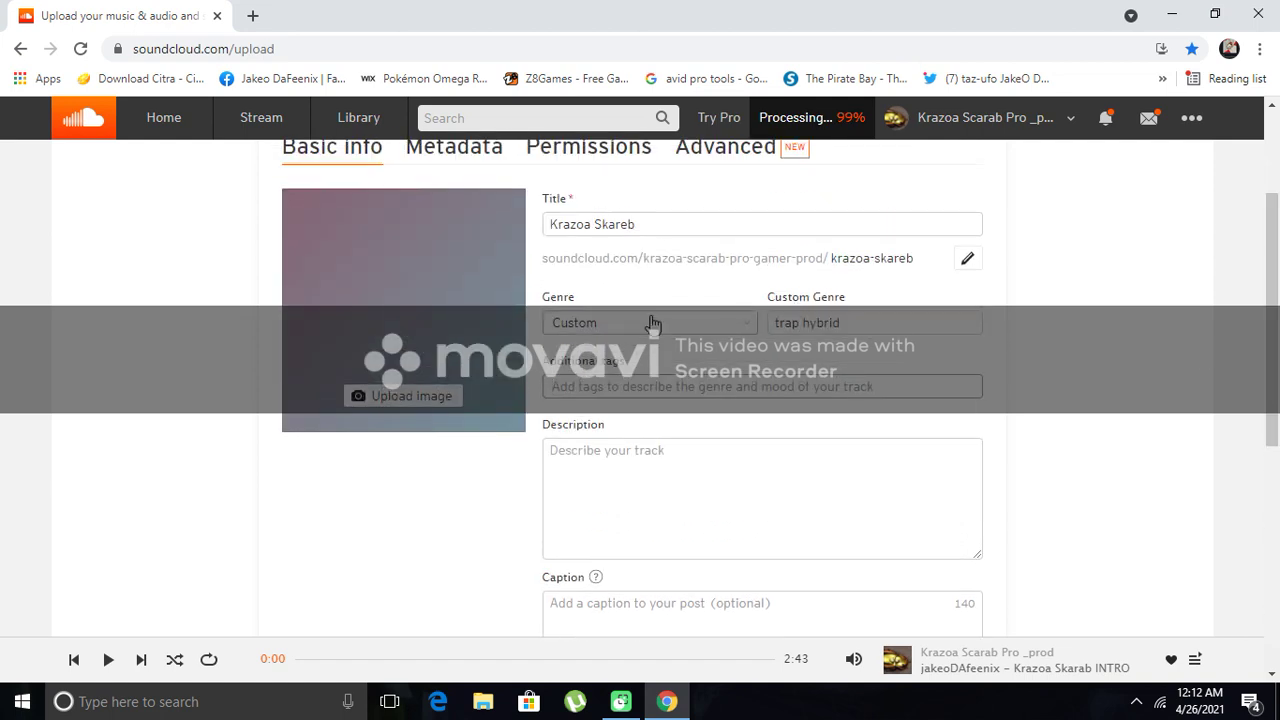
left_click(674, 226)
type("track 3")
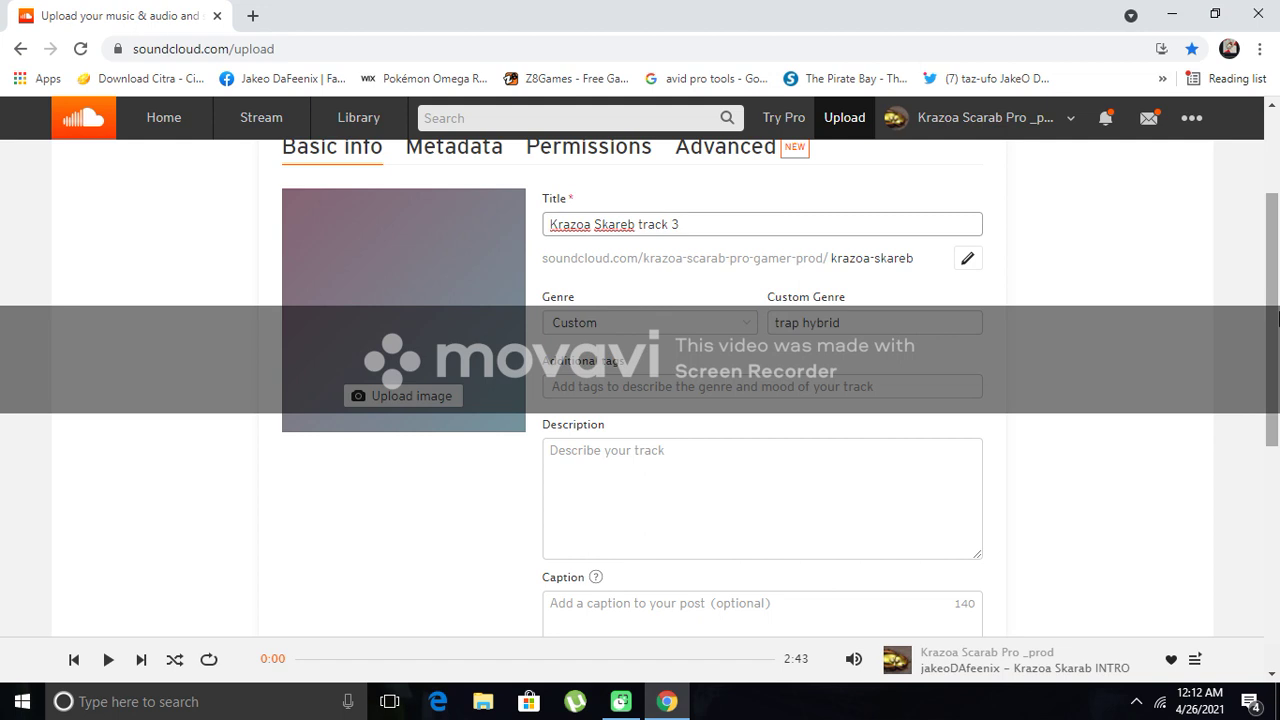
mouse_move(1278, 318)
left_mouse_down()
mouse_move(1272, 456)
mouse_move(1270, 312)
left_mouse_up()
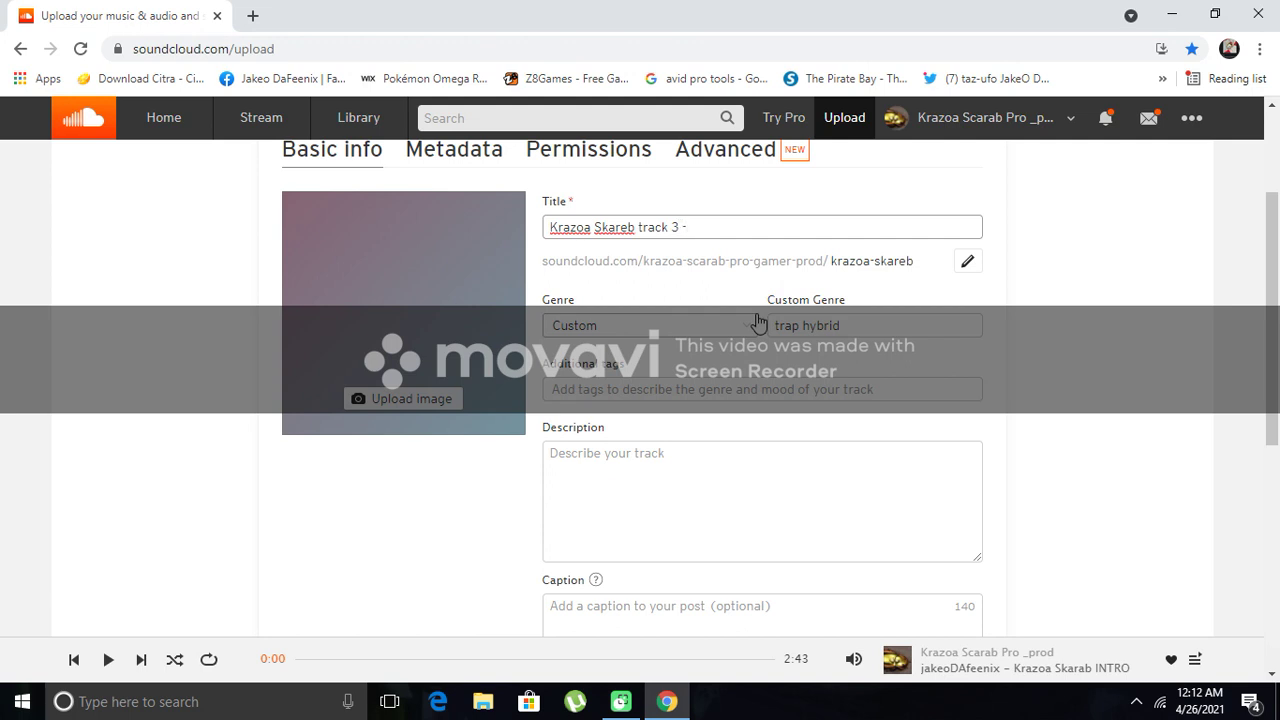
type("GROOG PLANET")
left_click_drag(1274, 248, 1276, 372)
left_click(940, 575)
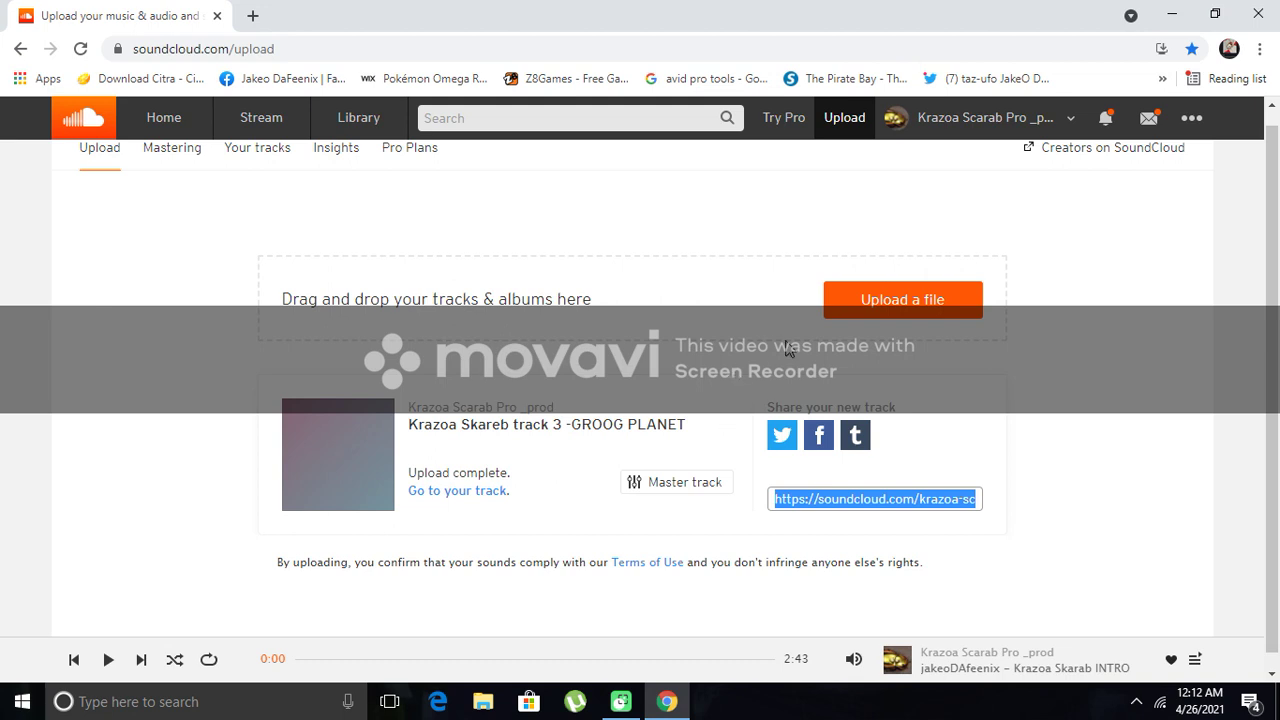
- Share the new track on Twitter with the prefilled tweet text and close the tweet window
left_click(786, 444)
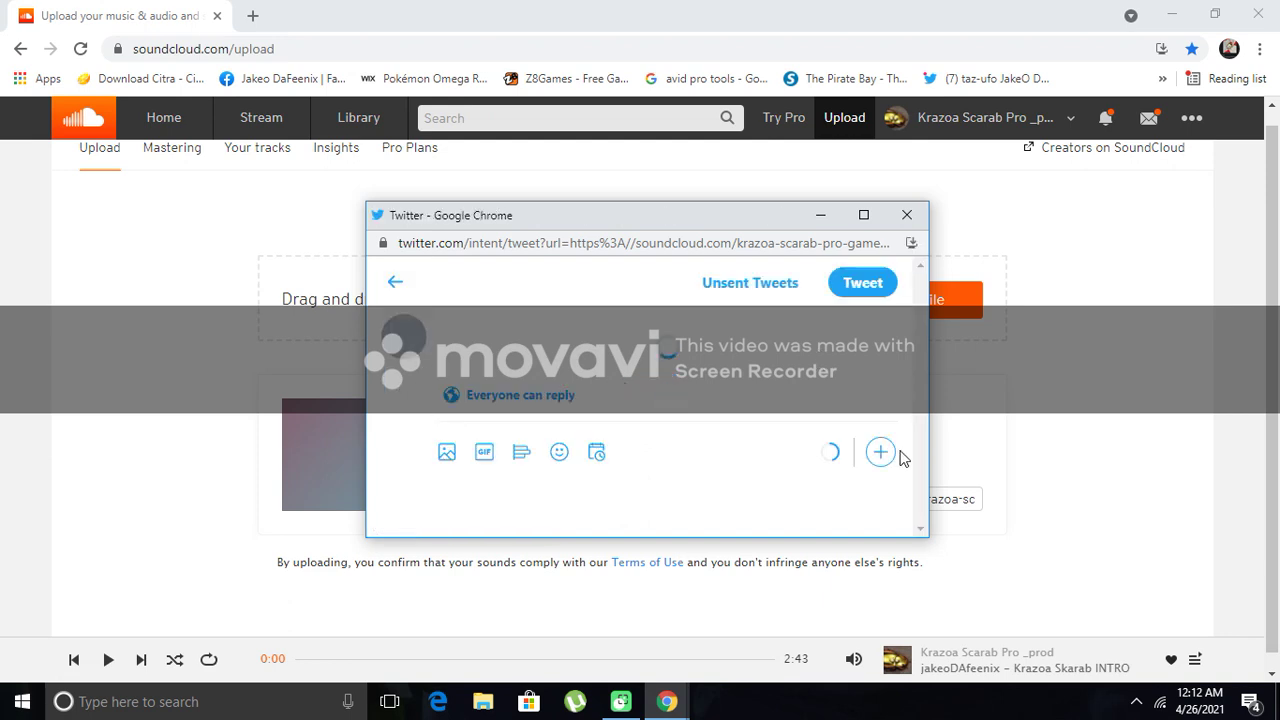
left_click(864, 283)
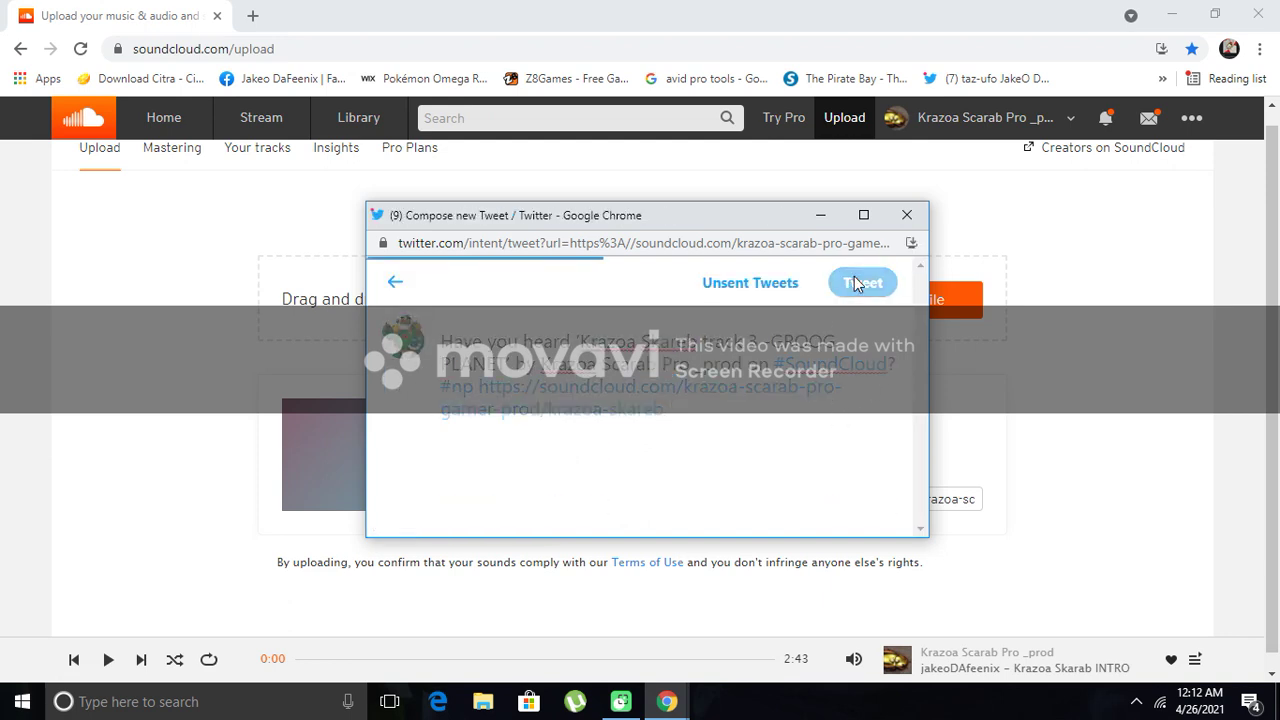
left_click(895, 214)
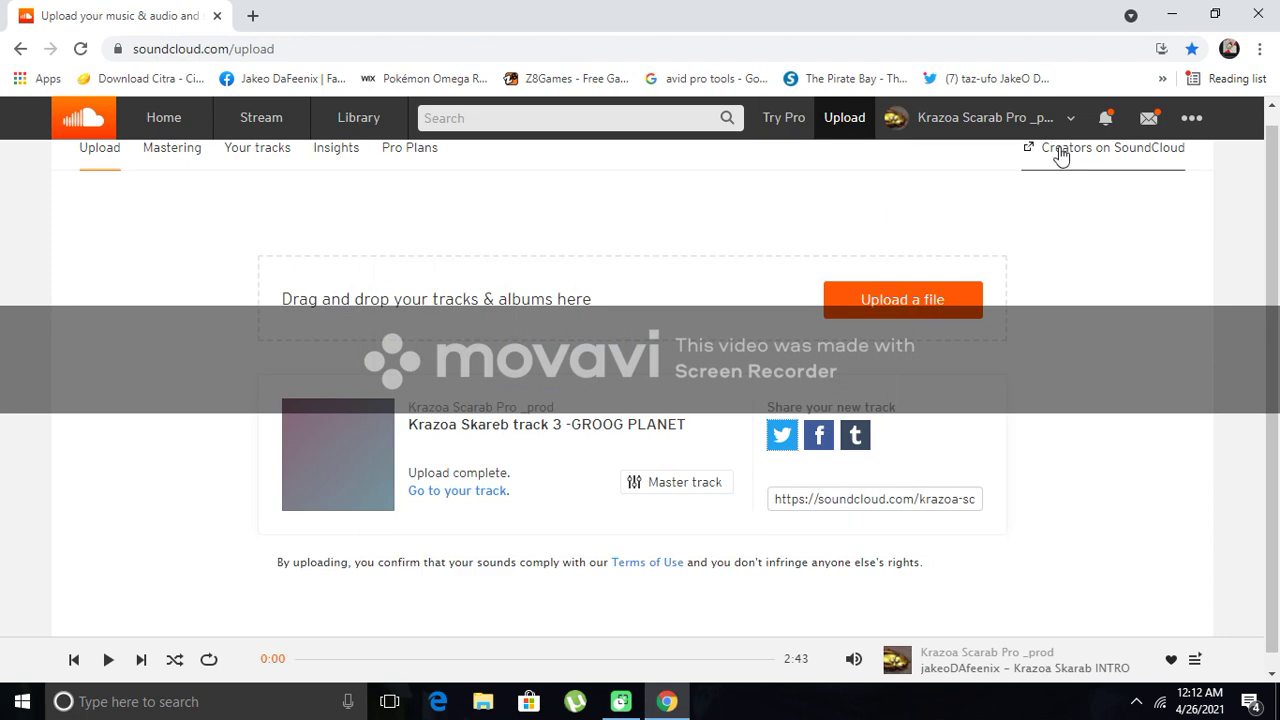
- Open the SoundCloud profile and play the new track 3 from the Recent list
left_click(970, 117)
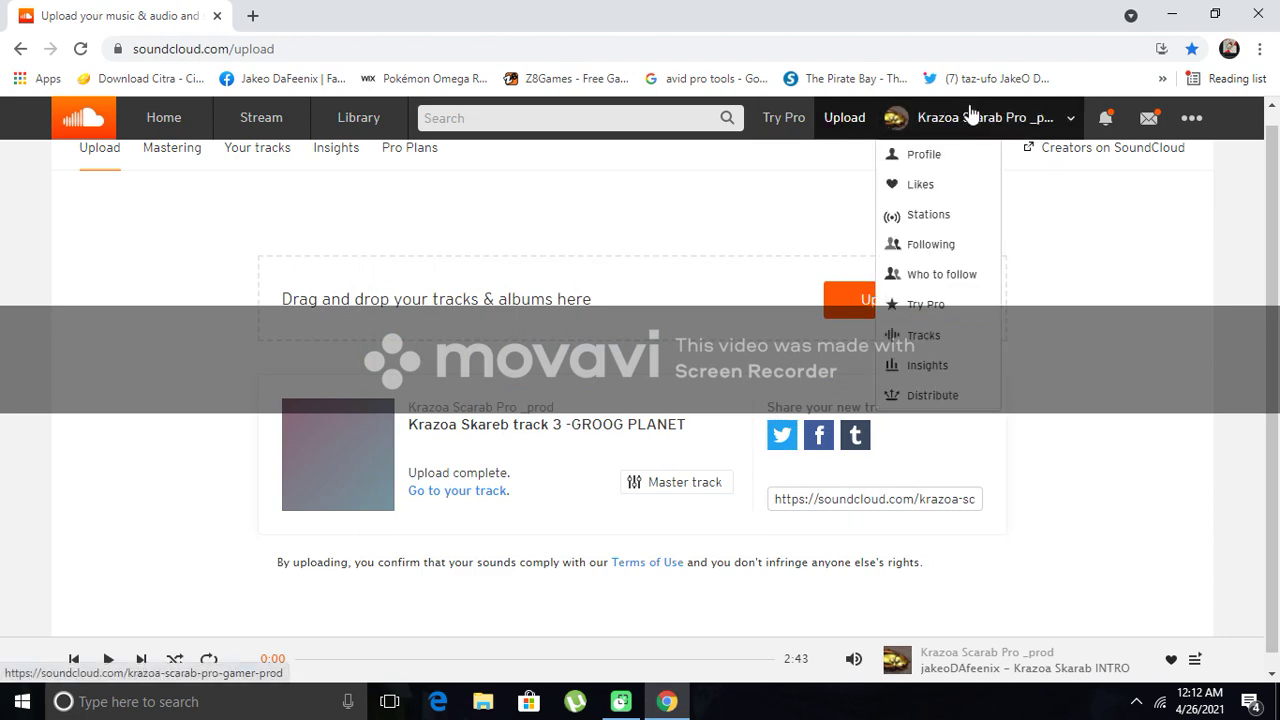
left_click(909, 155)
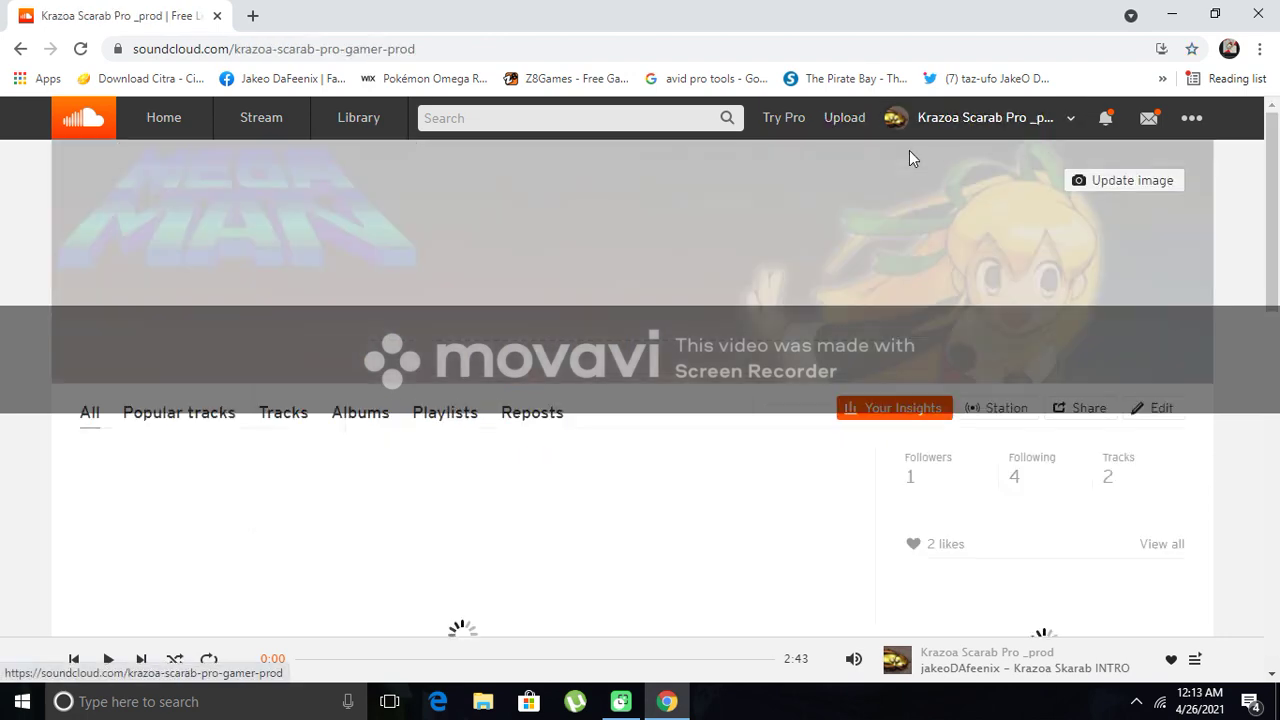
scroll(640, 400, "down", 3)
scroll(629, 300, "down", 2)
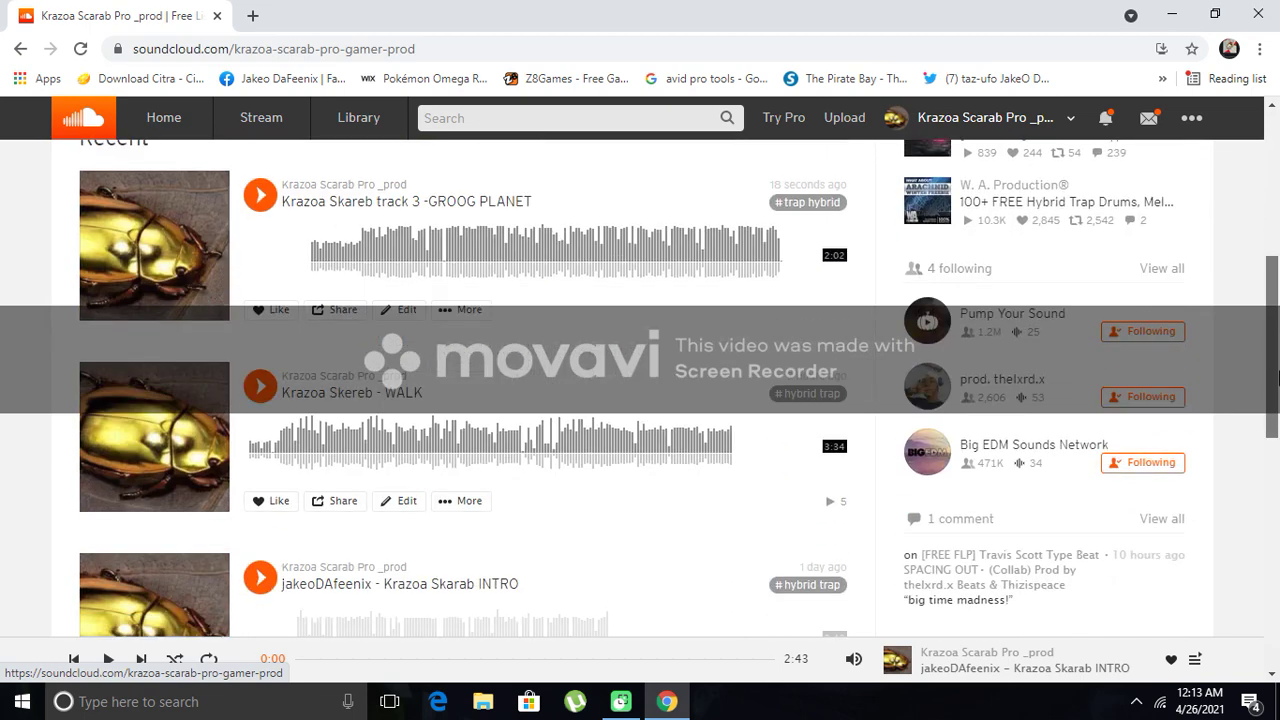
left_click(629, 270)
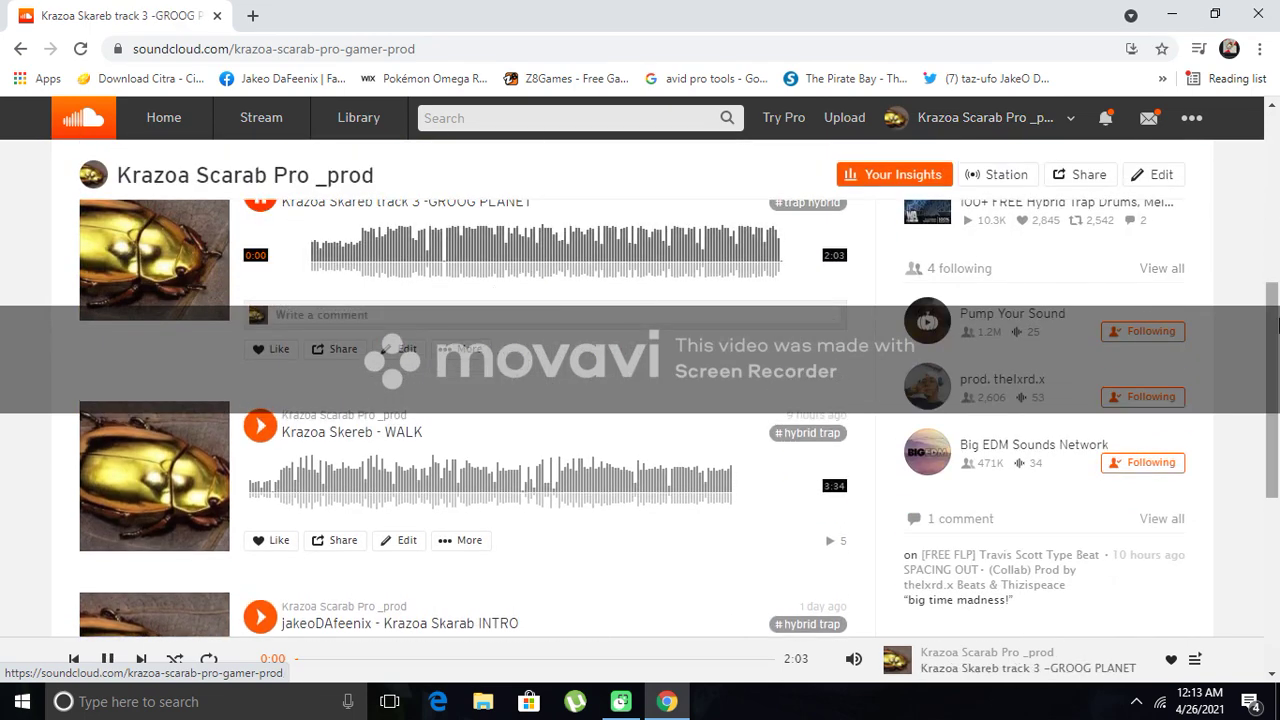
left_click_drag(1274, 330, 1277, 249)
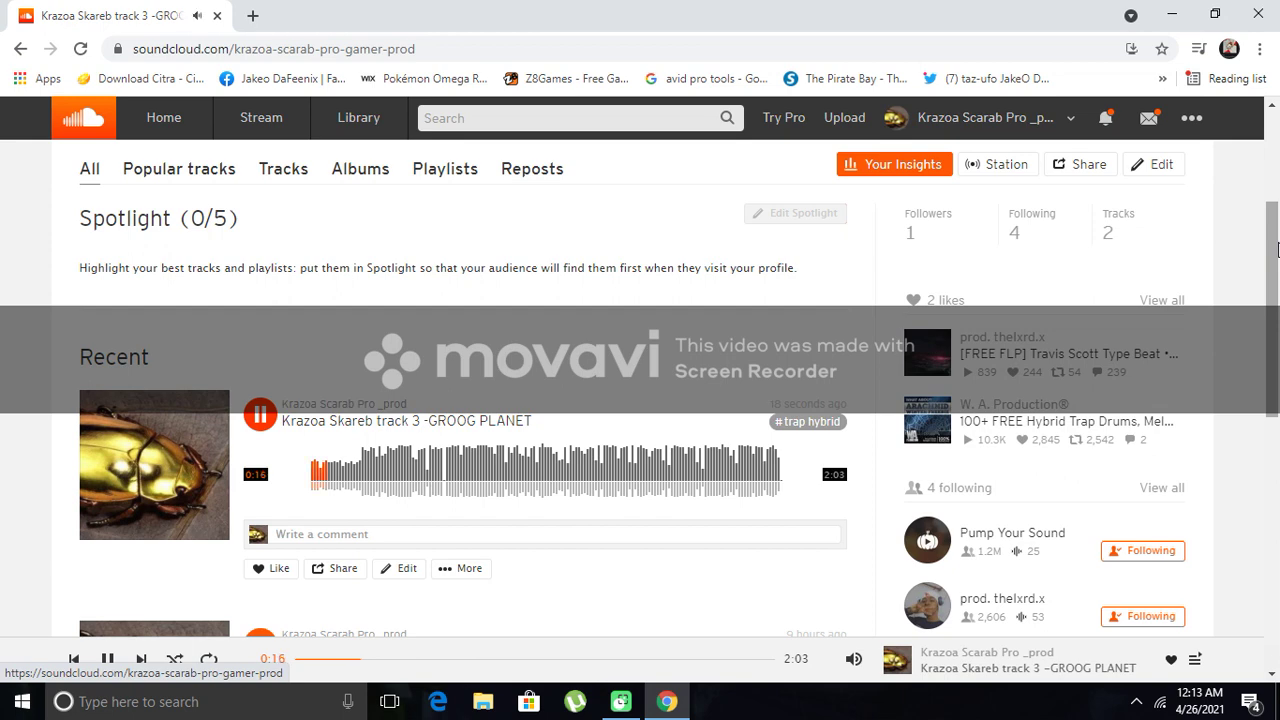
scroll(1277, 248, "down", 1)
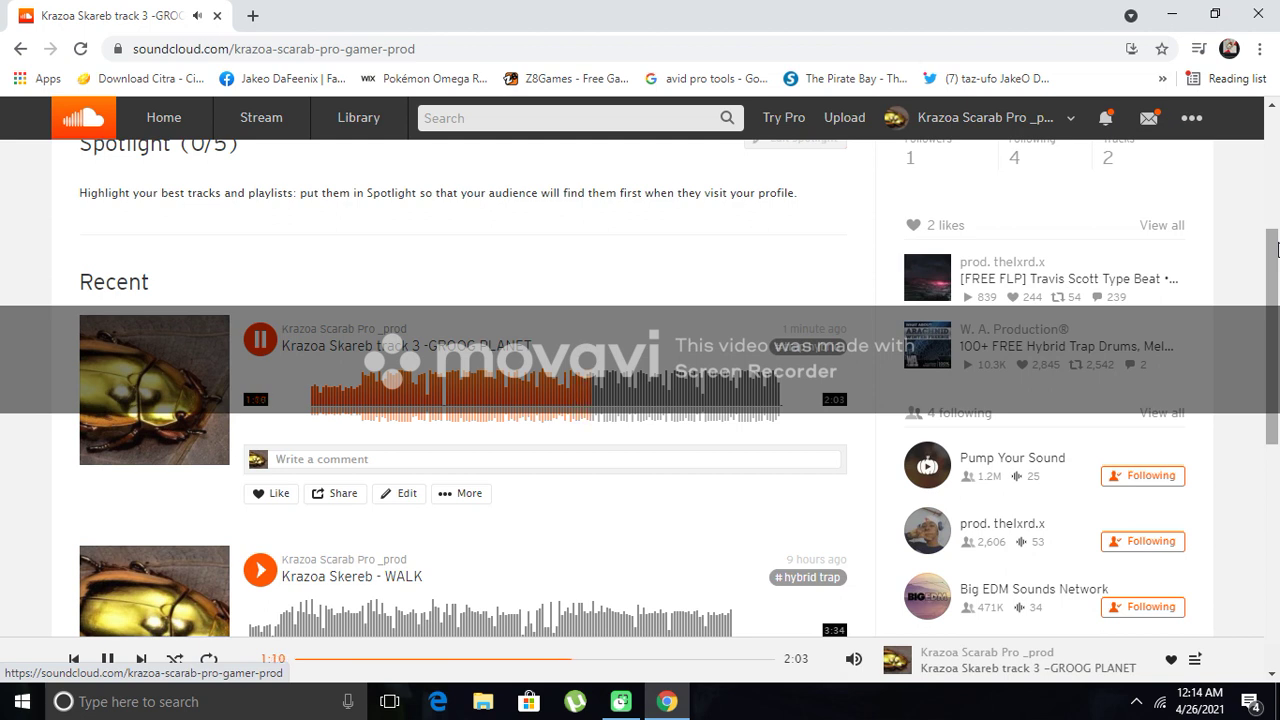
- Edit the new track's details and rewrite its title as "Krazoa Skareb track 3 -Groogy"
left_click(405, 494)
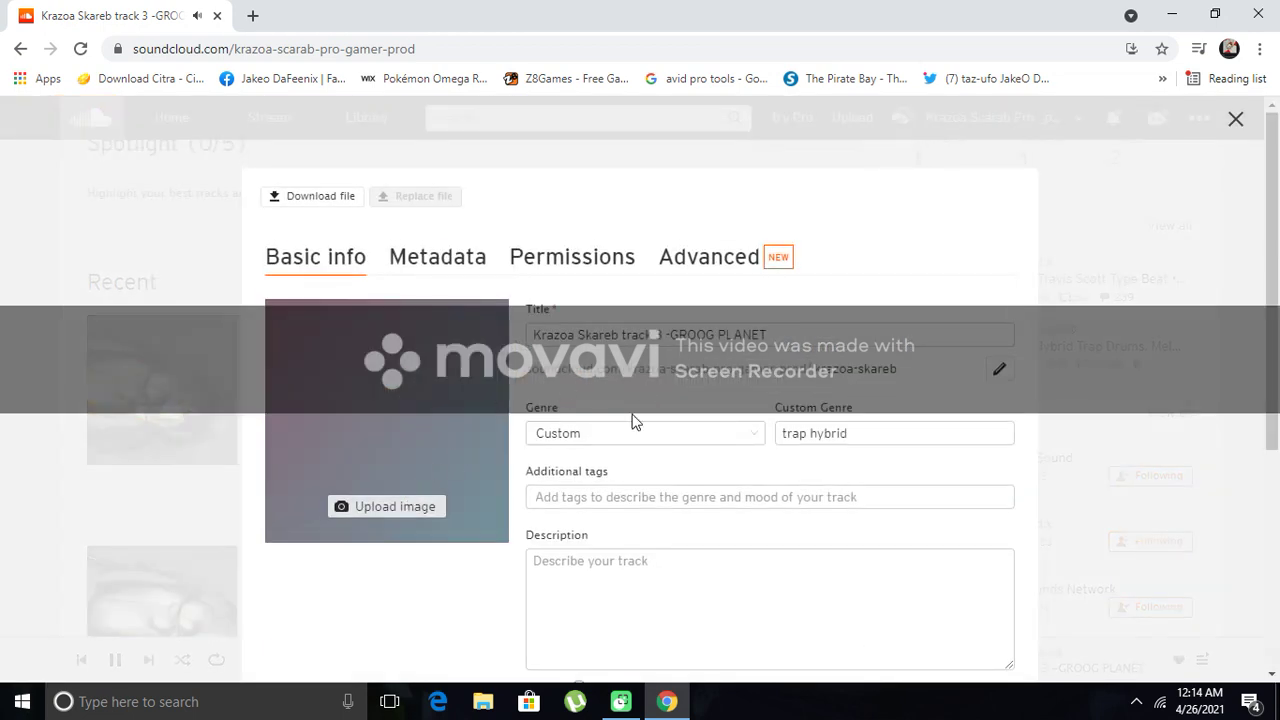
left_click(713, 335)
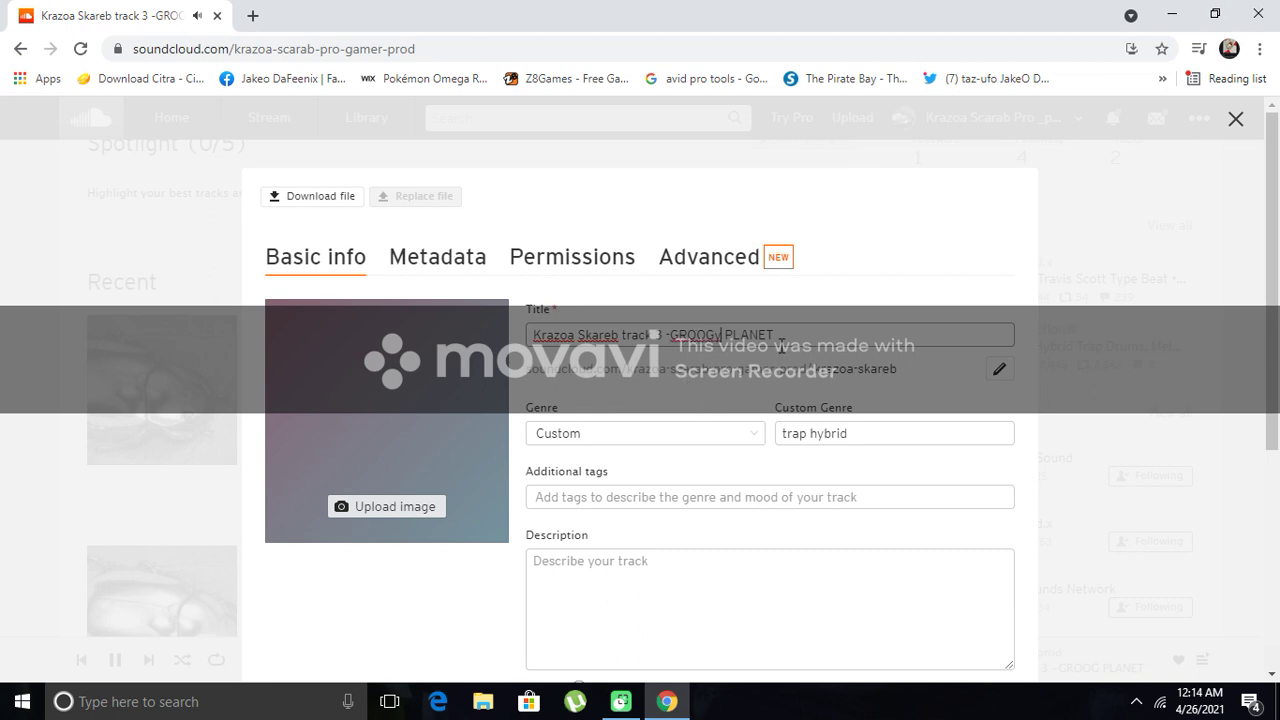
double_click(782, 335)
key("BackSpace")
type("PLANET")
key("BackSpace")
key("BackSpace")
key("BackSpace")
key("BackSpace")
type("lanet")
key("BackSpace")
key("BackSpace")
key("BackSpace")
key("BackSpace")
key("BackSpace")
key("BackSpace")
key("BackSpace")
key("BackSpace")
key("BackSpace")
key("BackSpace")
key("BackSpace")
key("BackSpace")
type("roogy")
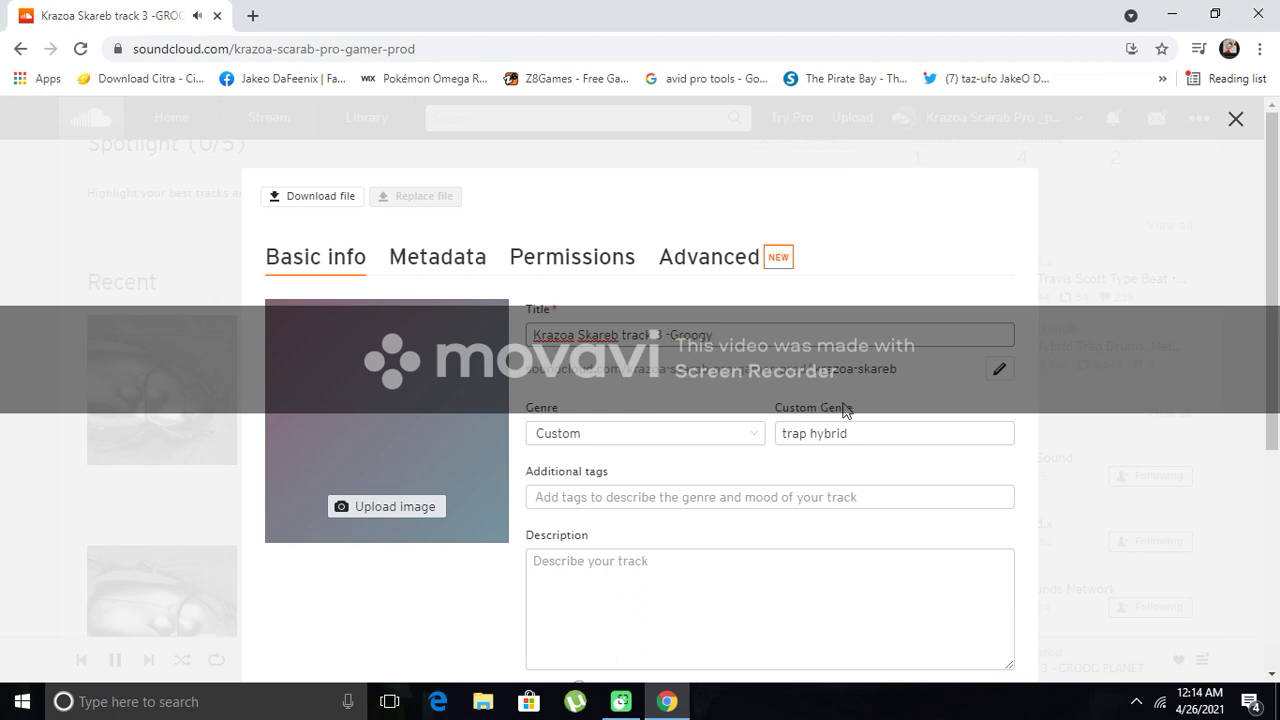
- Add "Planet" to the end of the track title and save the changes
left_click_drag(1278, 296, 1278, 313)
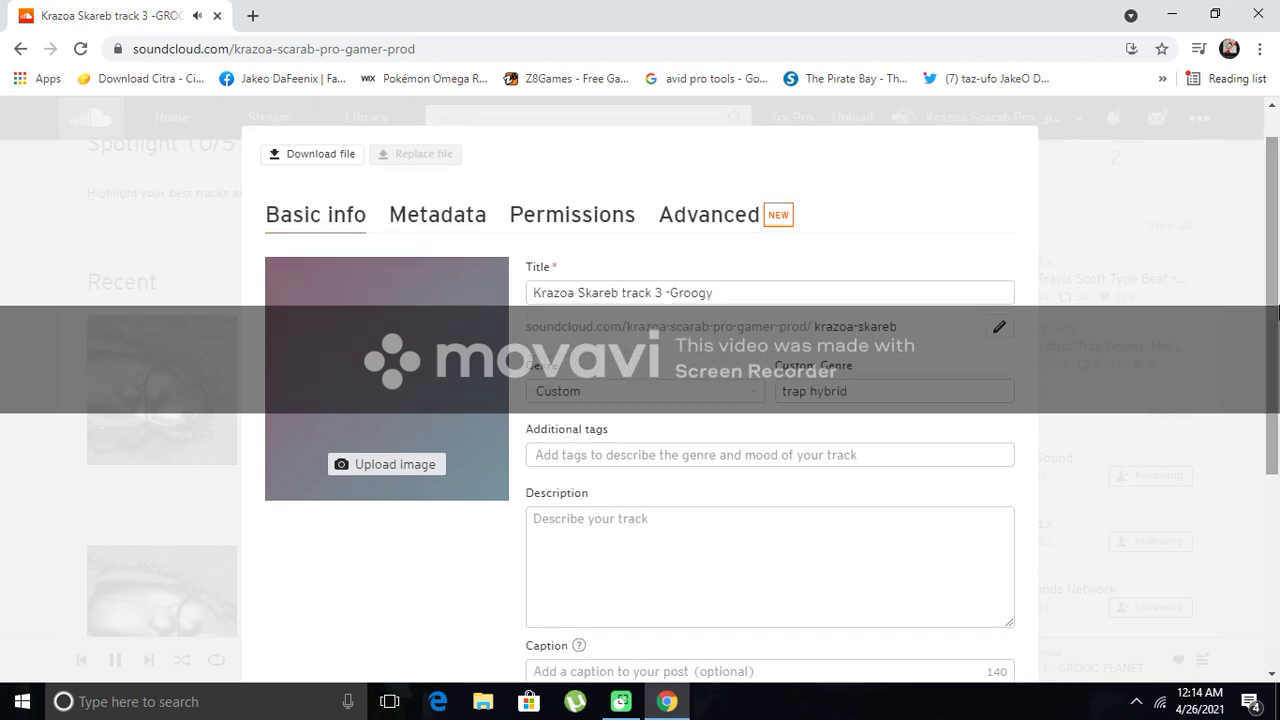
left_click(780, 293)
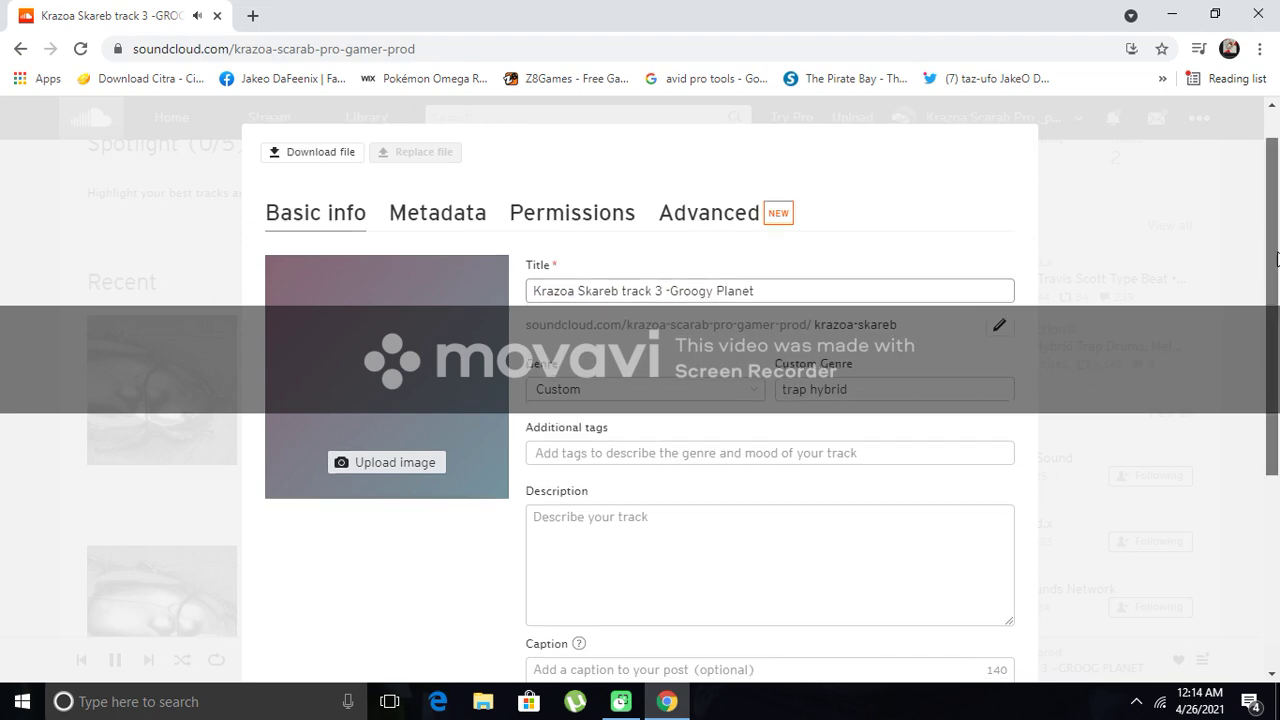
left_click_drag(1276, 259, 1129, 523)
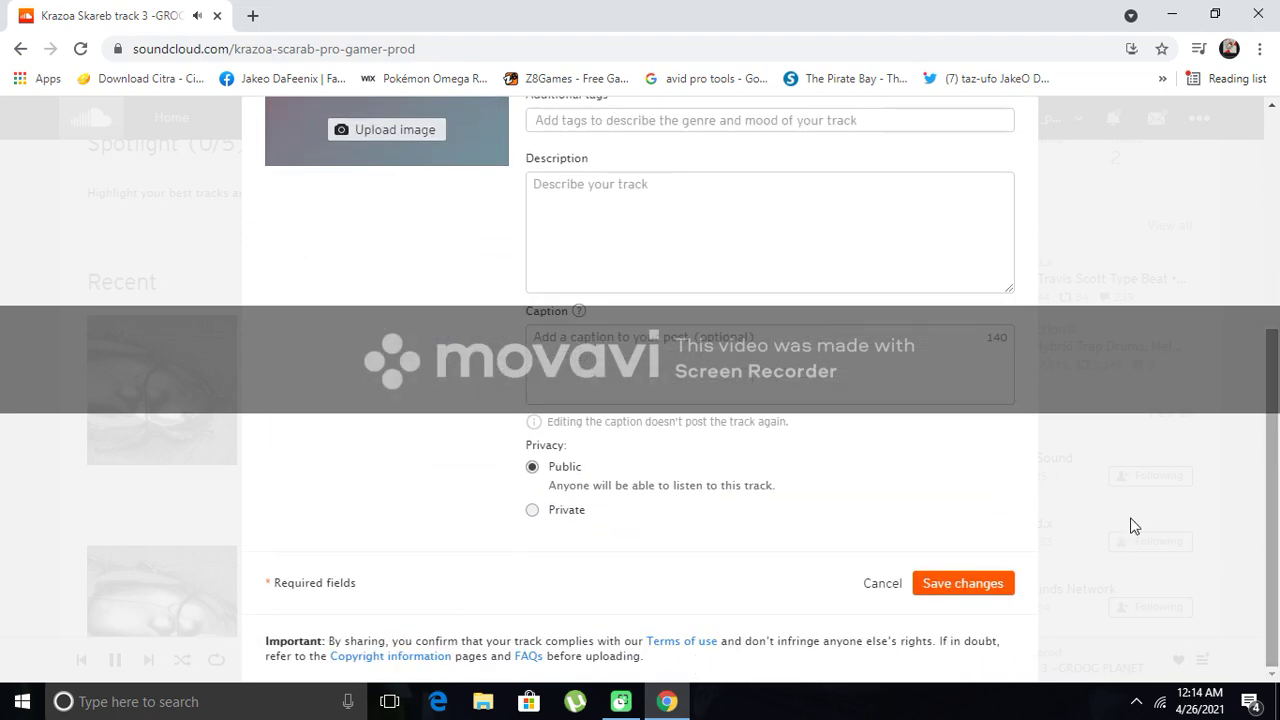
left_click(940, 592)
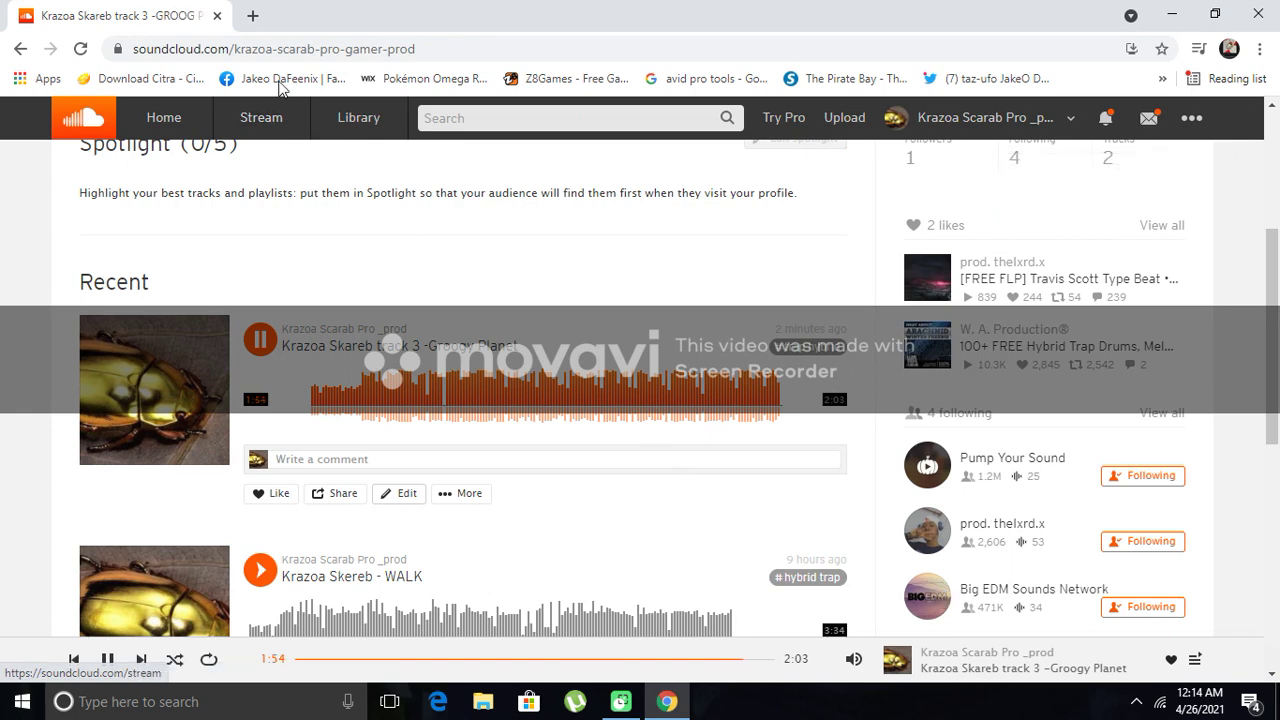
- Launch FL Studio 20 from the desktop and close the browser window with the SoundCloud profile
left_click_drag(1272, 236, 1258, 130)
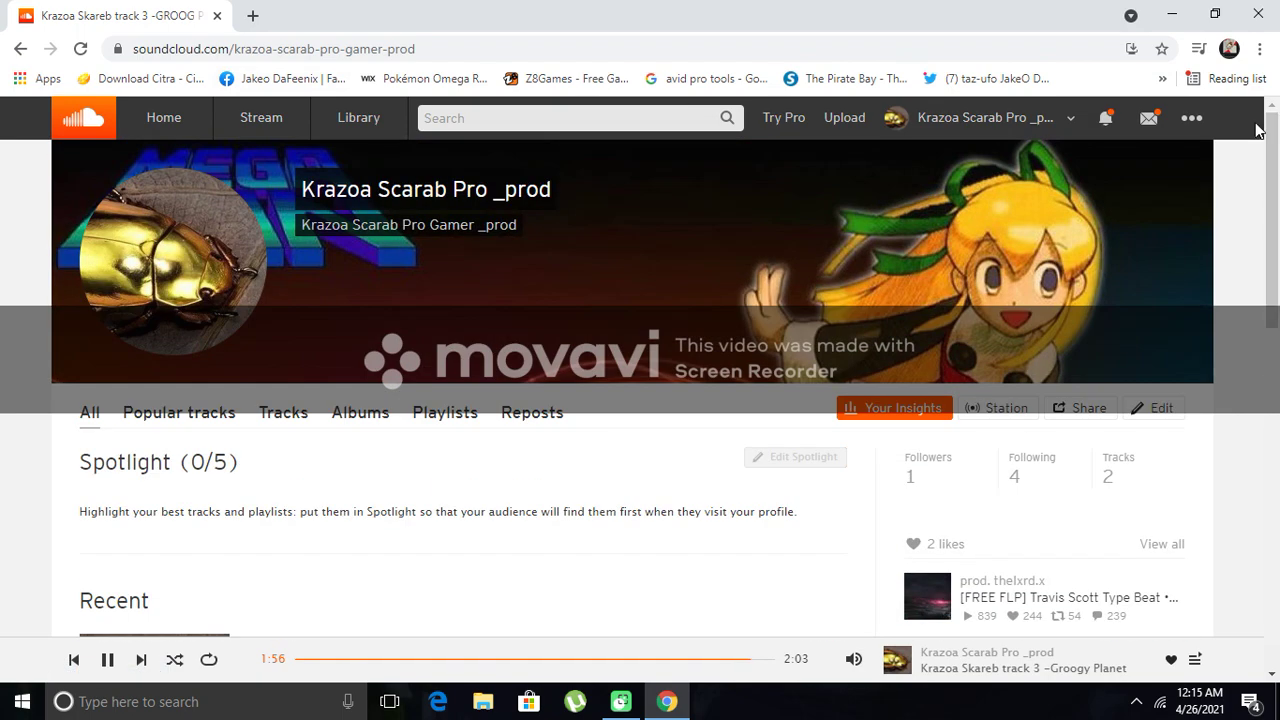
left_click(1177, 14)
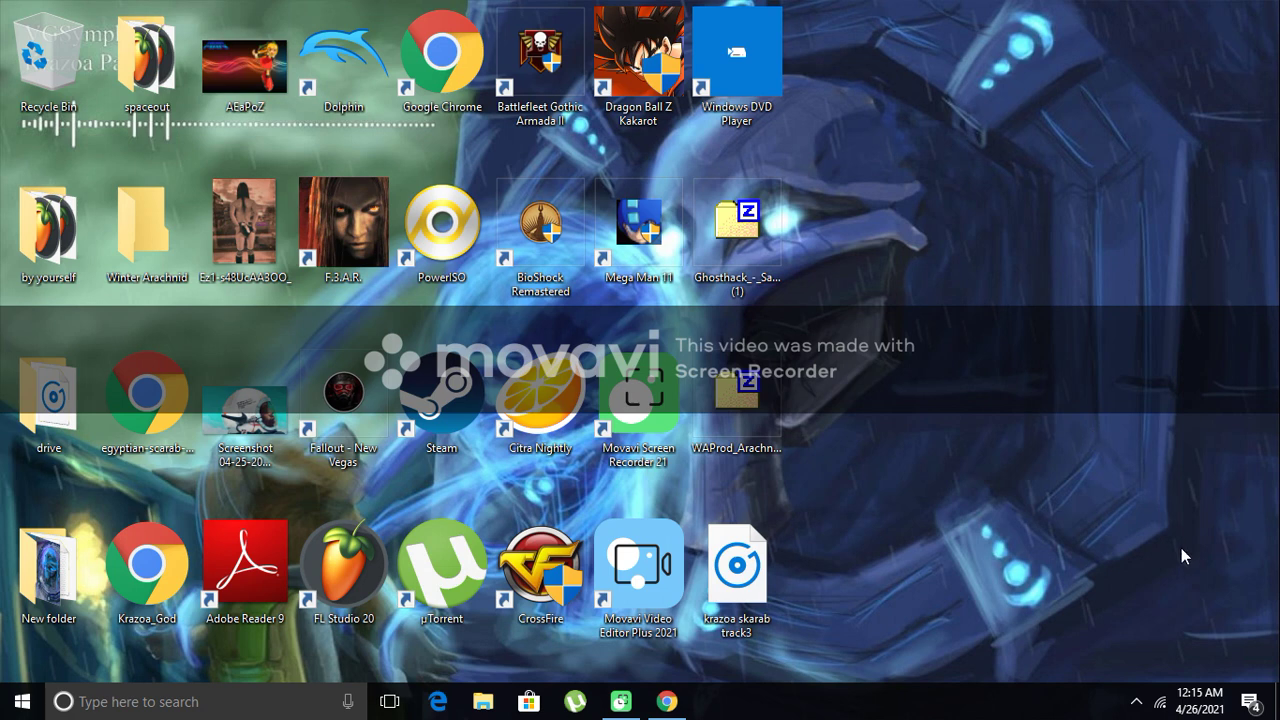
double_click(334, 600)
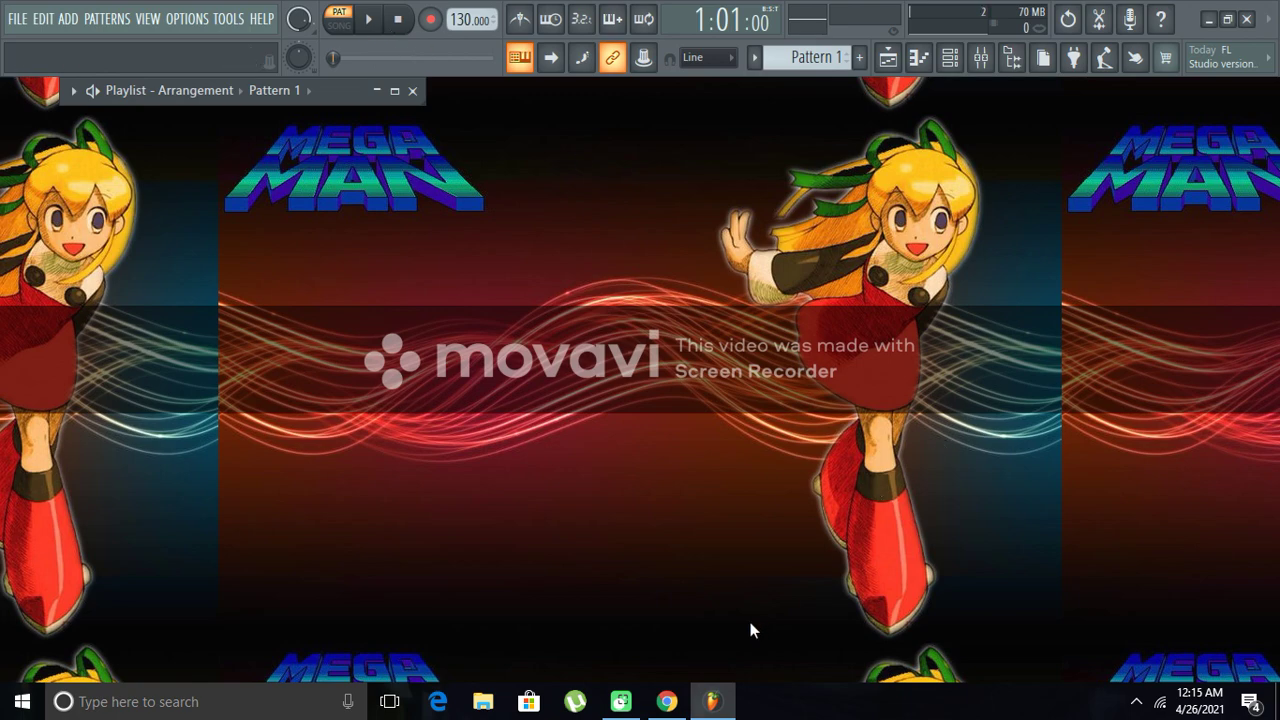
left_click(665, 702)
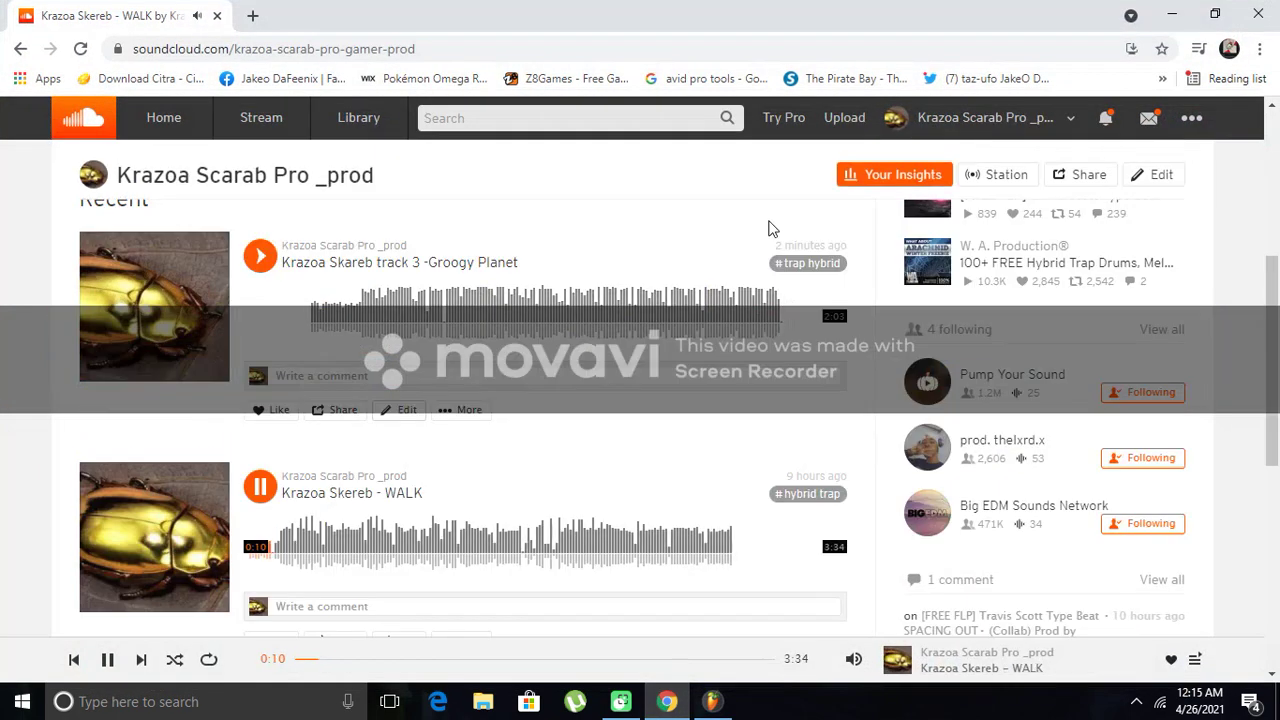
left_click(1272, 14)
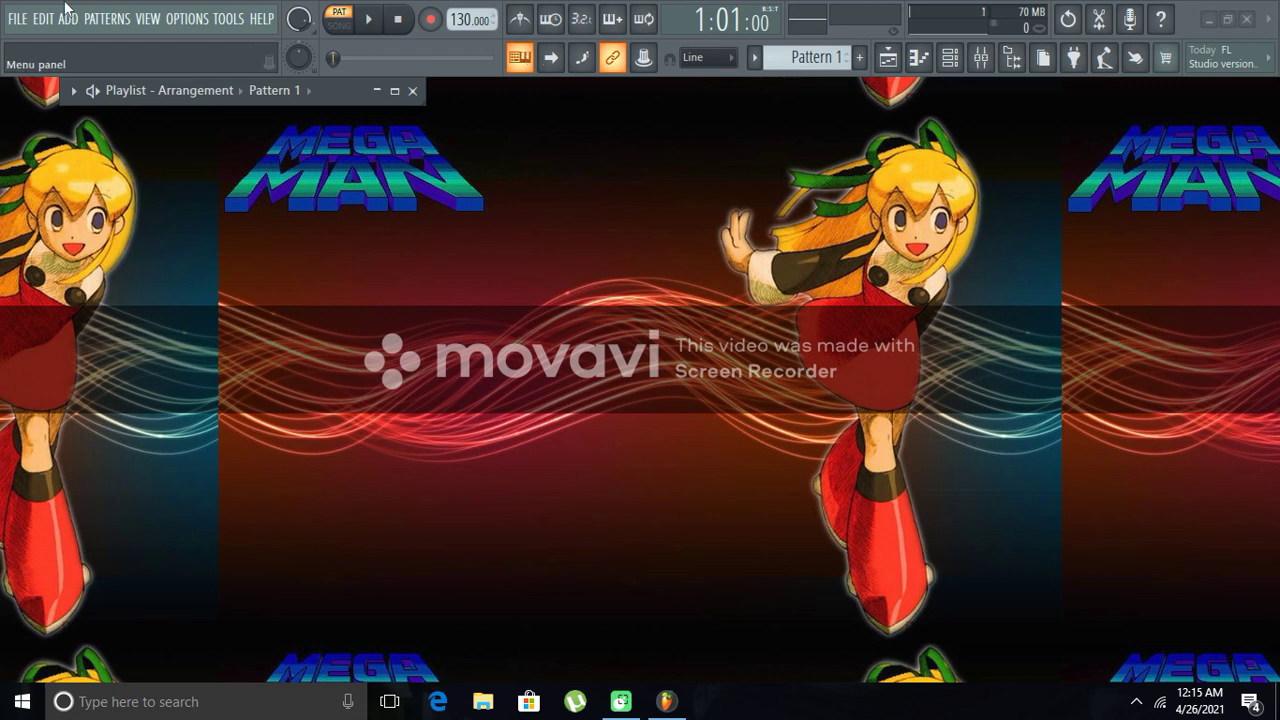
left_click(147, 19)
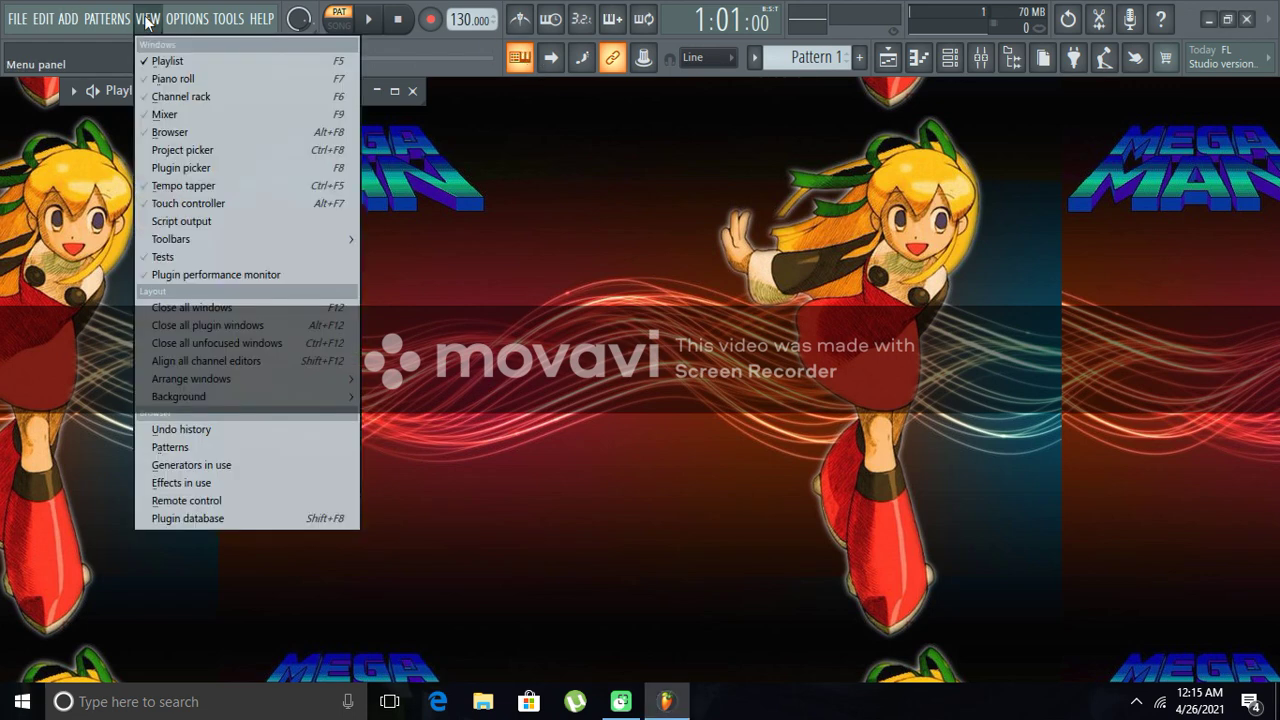
mouse_move(17, 19)
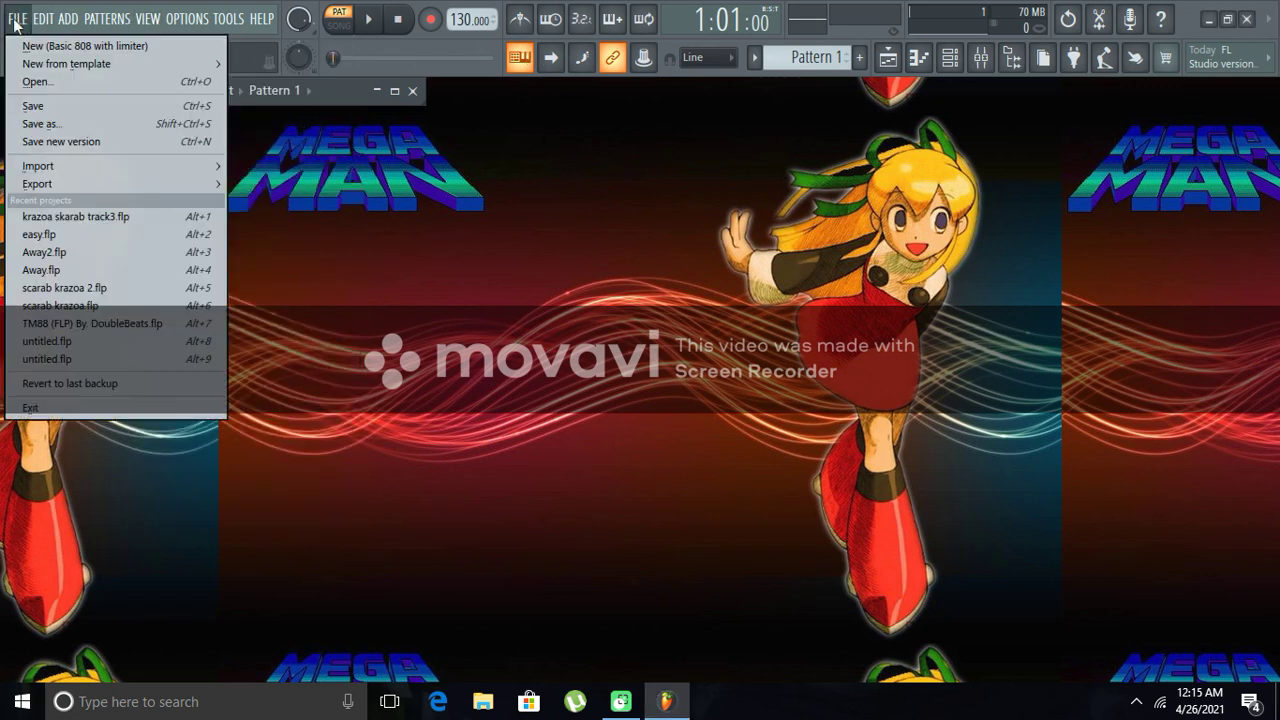
left_click(56, 84)
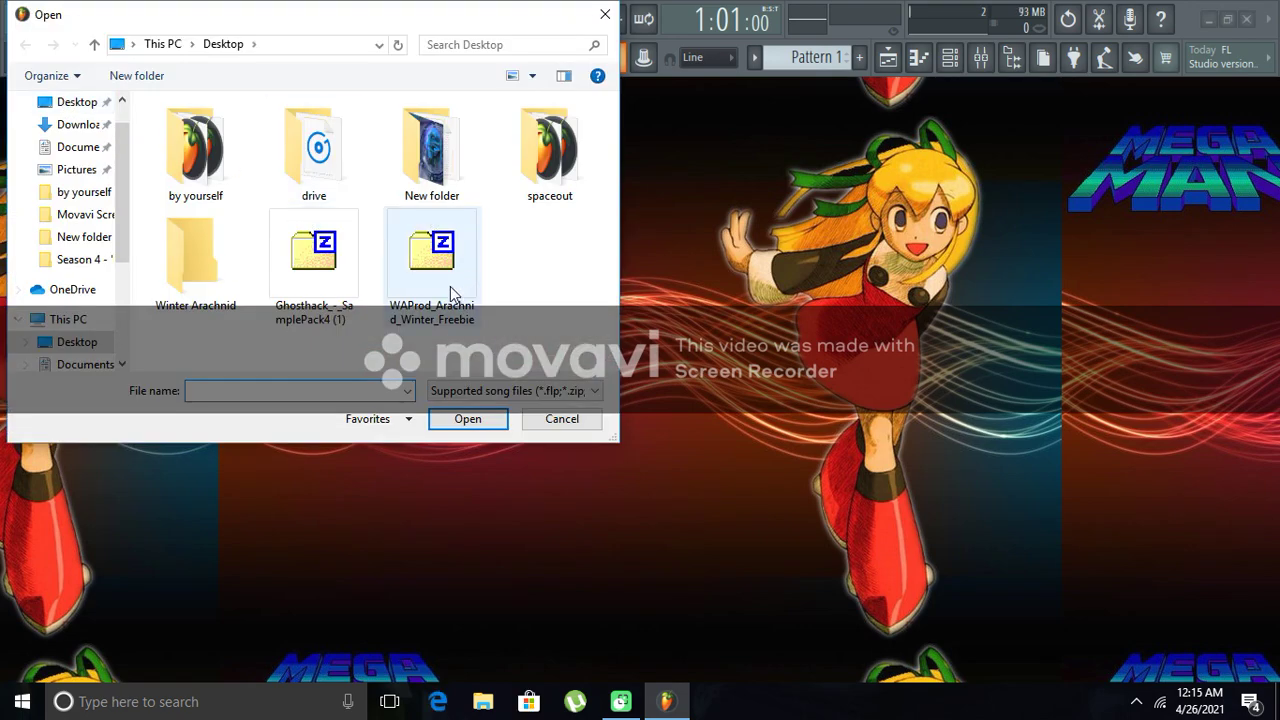
left_click(561, 419)
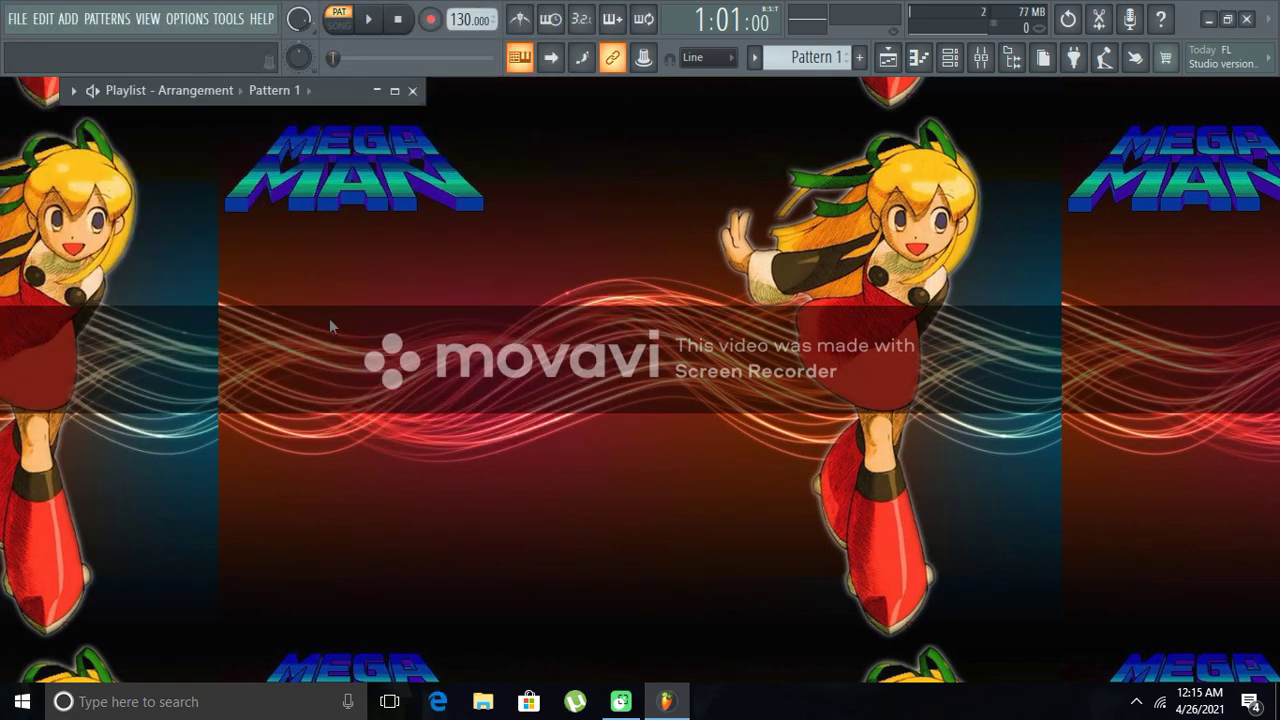
left_click(18, 18)
left_click(57, 86)
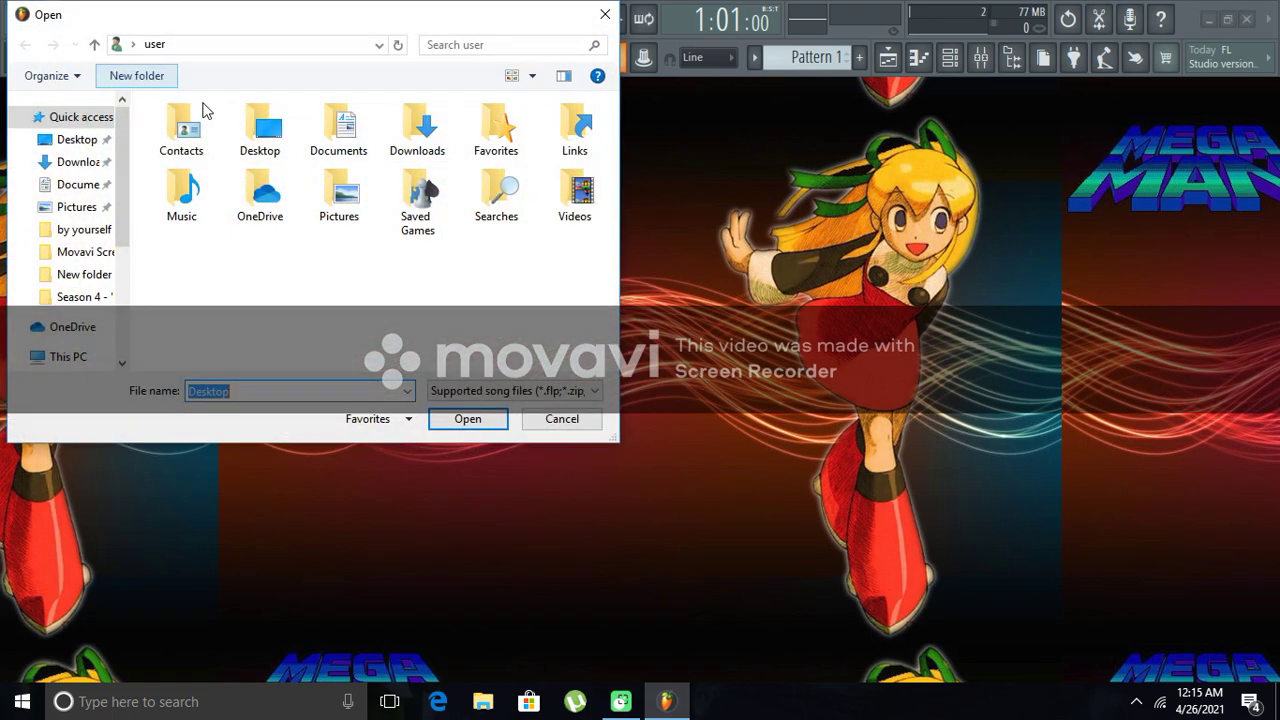
left_click(584, 414)
- Open the recent project krazoa skarab track3.flp, dismiss the missing plugin notice and maximize the playlist
left_click(18, 19)
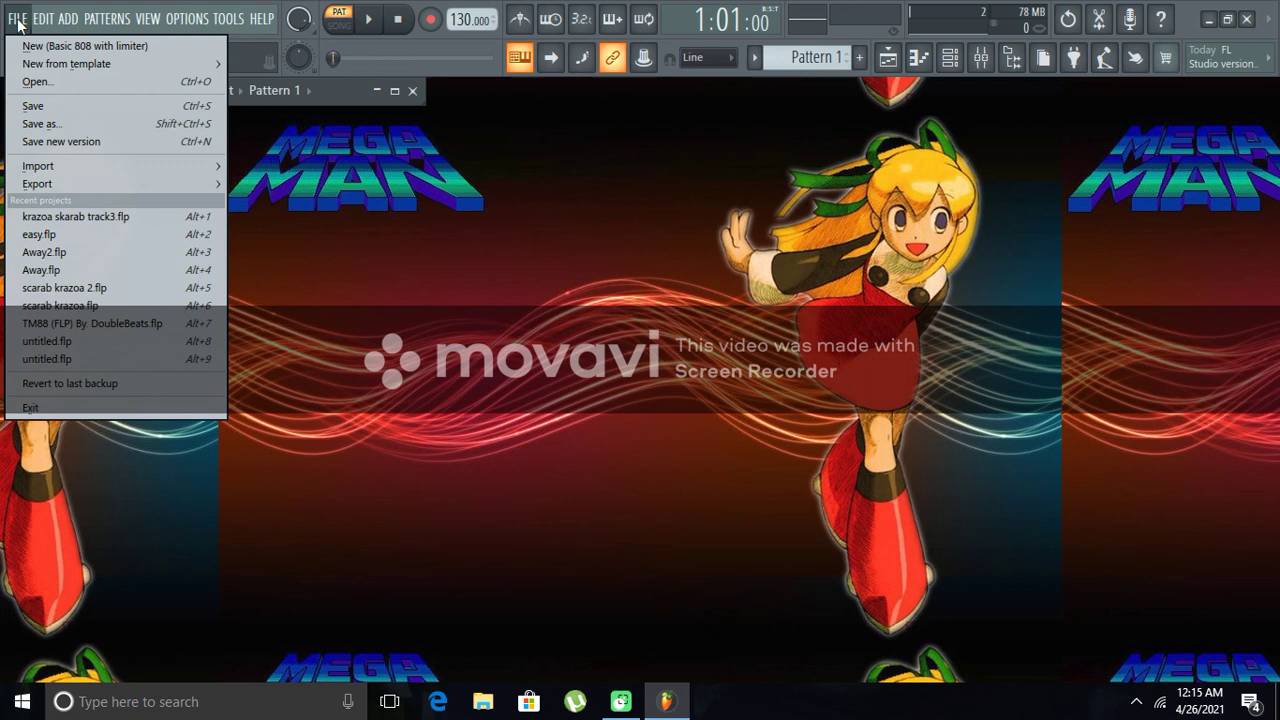
left_click(110, 216)
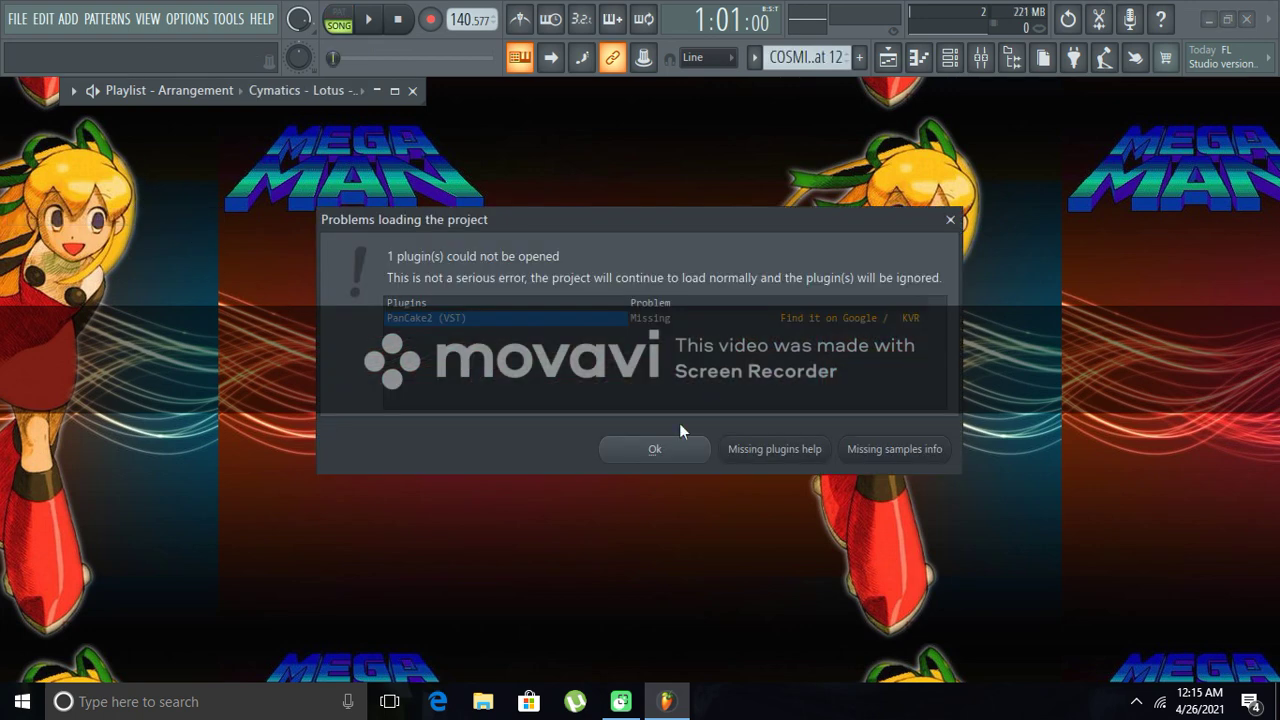
left_click(673, 452)
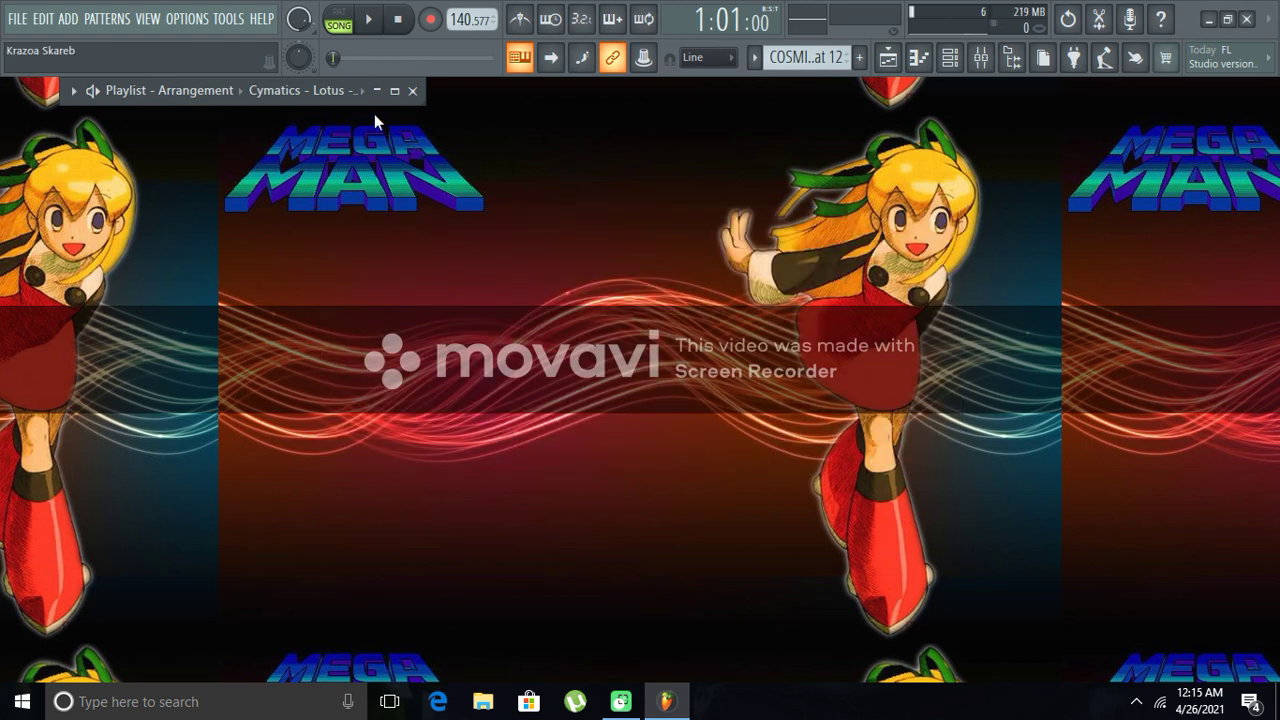
left_click(394, 91)
- Delete all playlist clips on Tracks 2 to 11, keeping only the audio clip on Track 1
scroll(1041, 276, "down", 6)
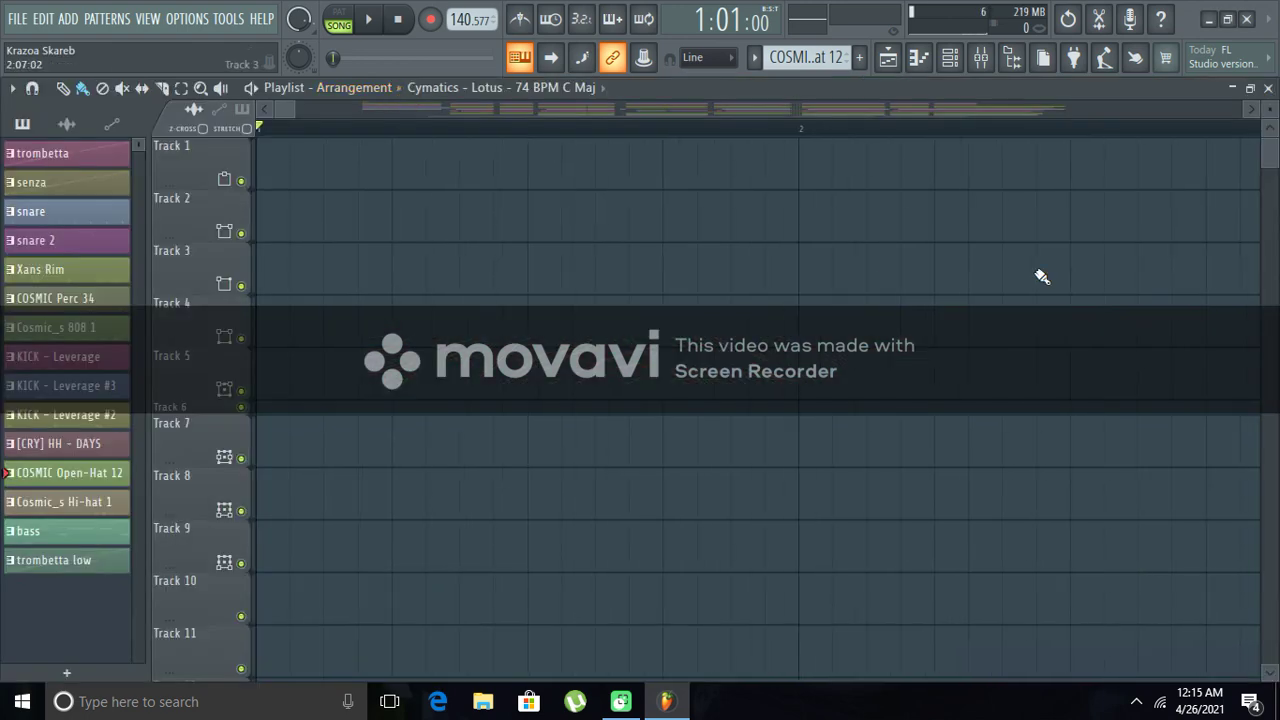
scroll(1041, 276, "down", 8)
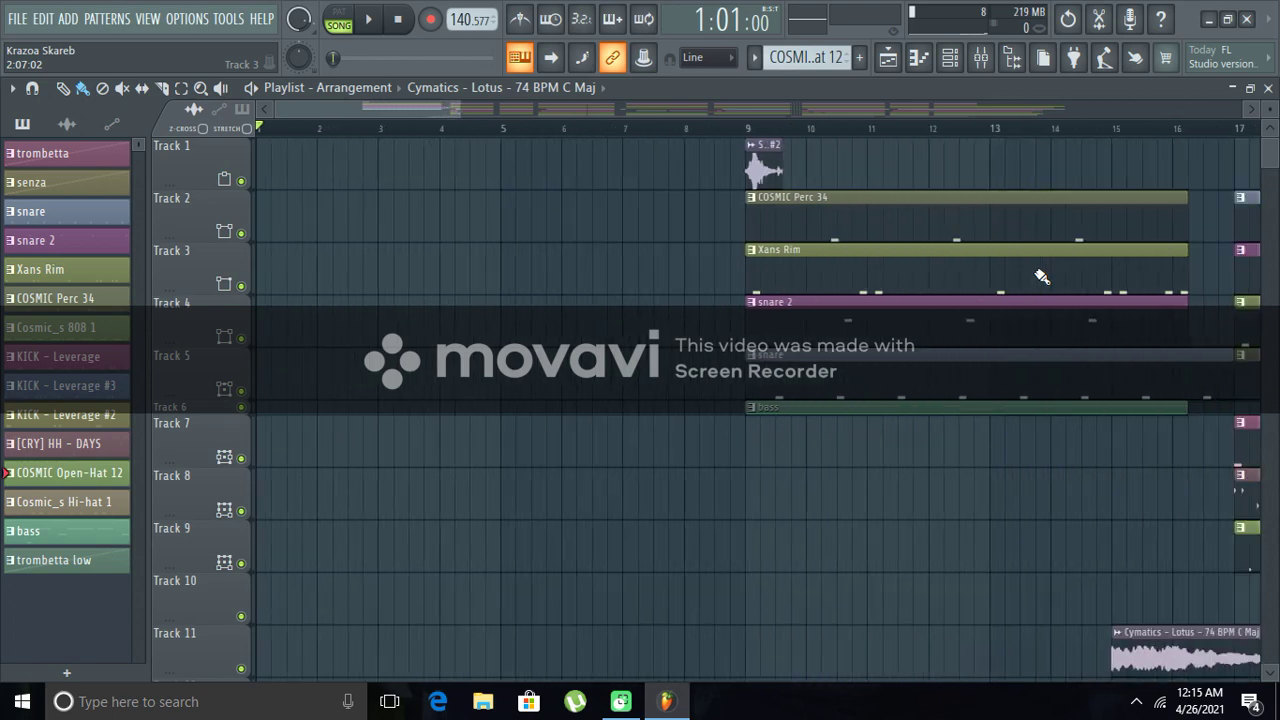
scroll(1041, 276, "down", 3)
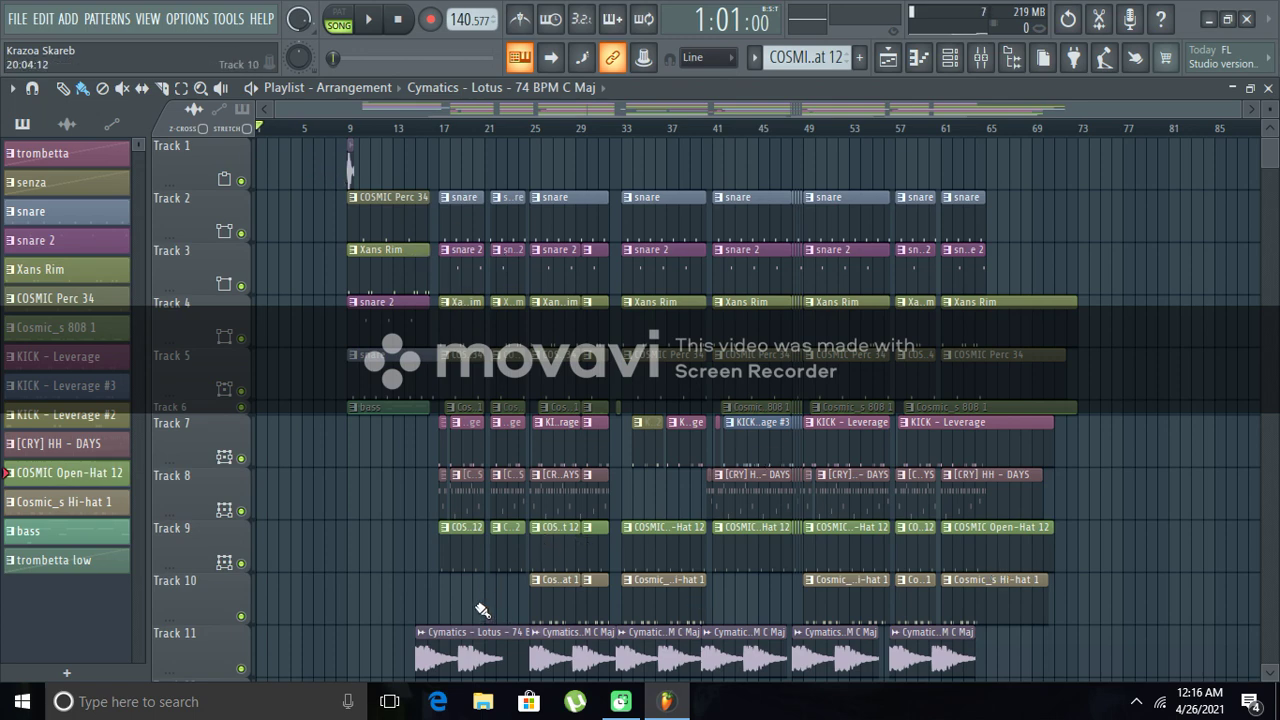
scroll(1175, 312, "down", 2)
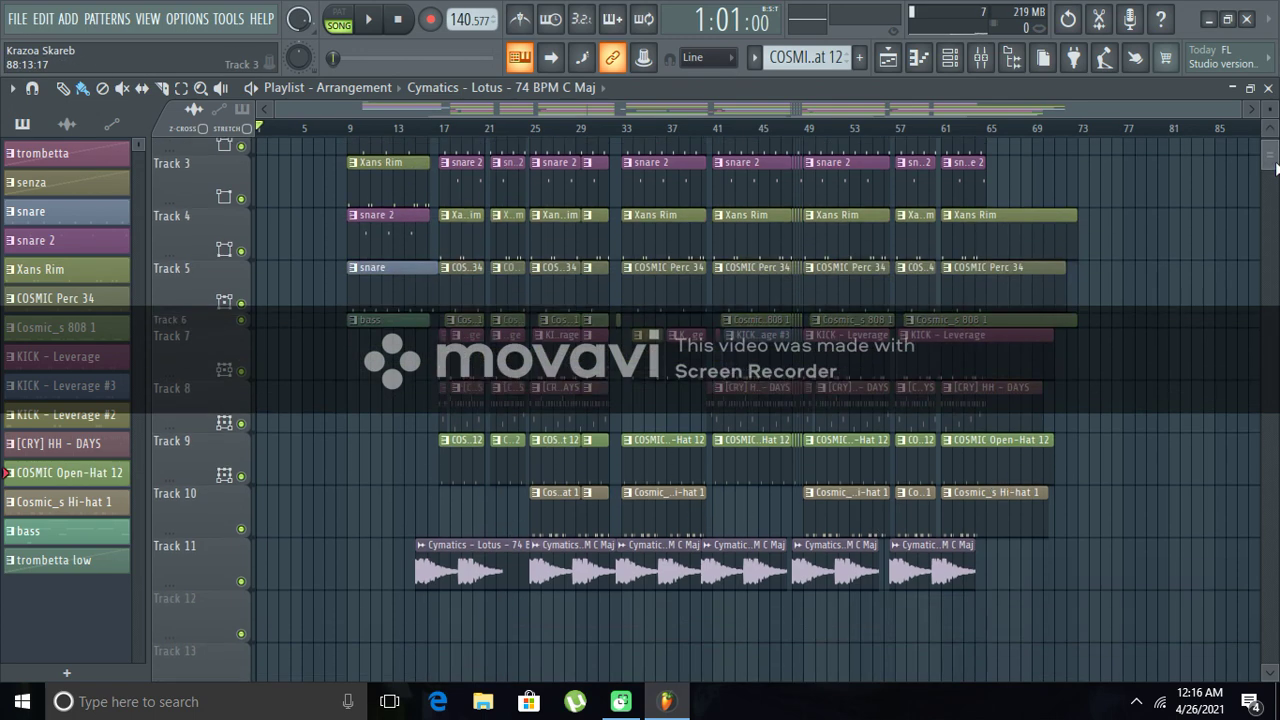
mouse_move(1062, 500)
left_mouse_down()
mouse_move(691, 457)
mouse_move(869, 594)
mouse_move(448, 524)
mouse_move(533, 483)
mouse_move(523, 451)
mouse_move(786, 475)
mouse_move(1016, 459)
mouse_move(890, 388)
mouse_move(480, 340)
mouse_move(530, 395)
mouse_move(487, 310)
mouse_move(578, 320)
left_mouse_up()
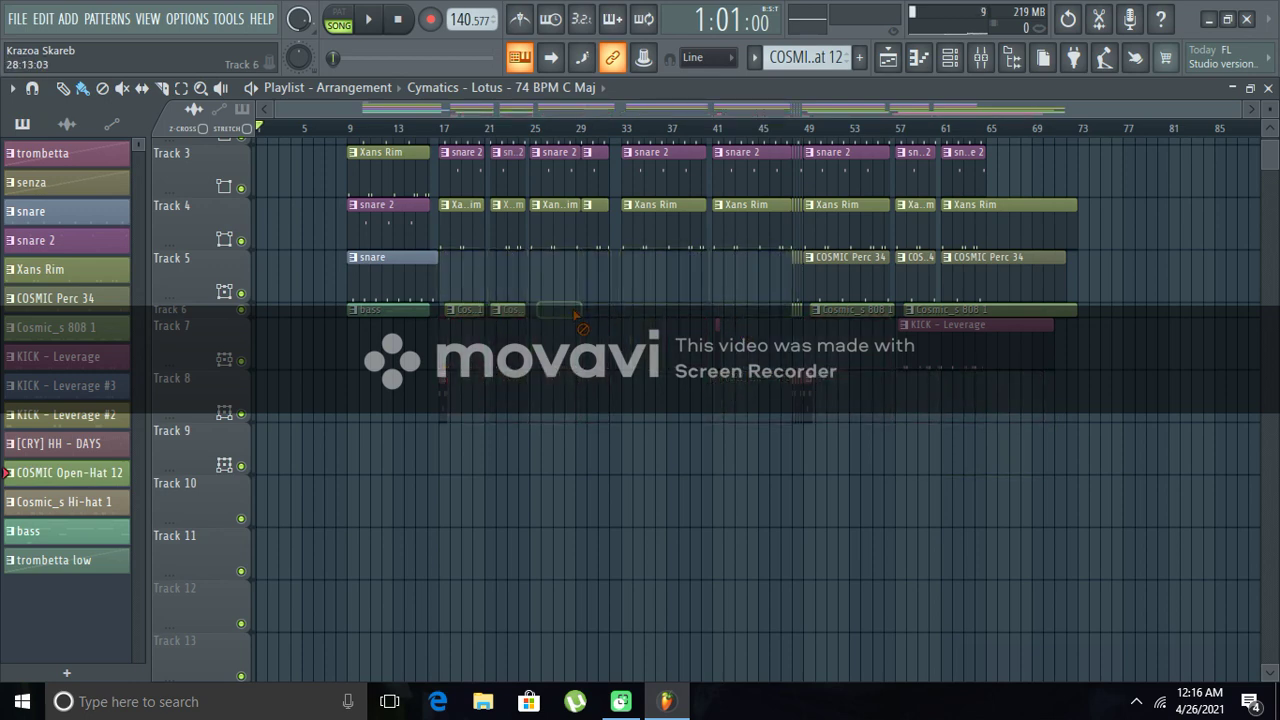
left_click_drag(398, 300, 431, 380)
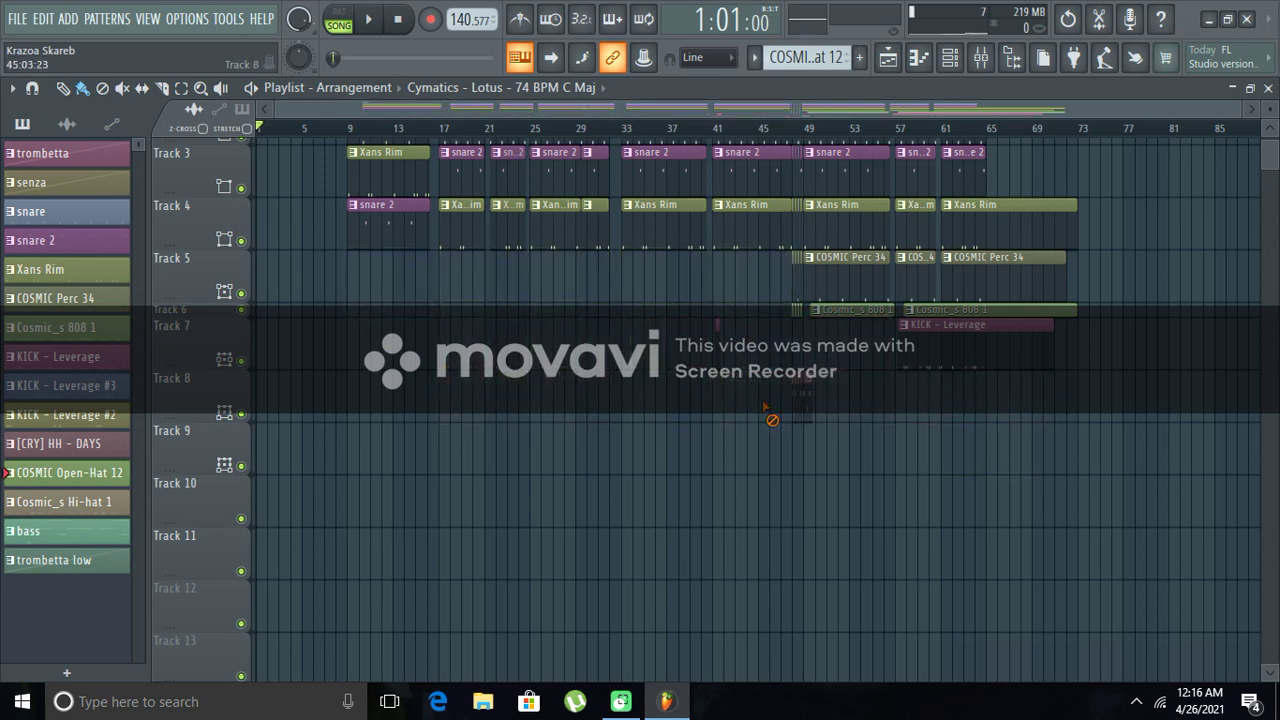
left_click_drag(766, 408, 822, 406)
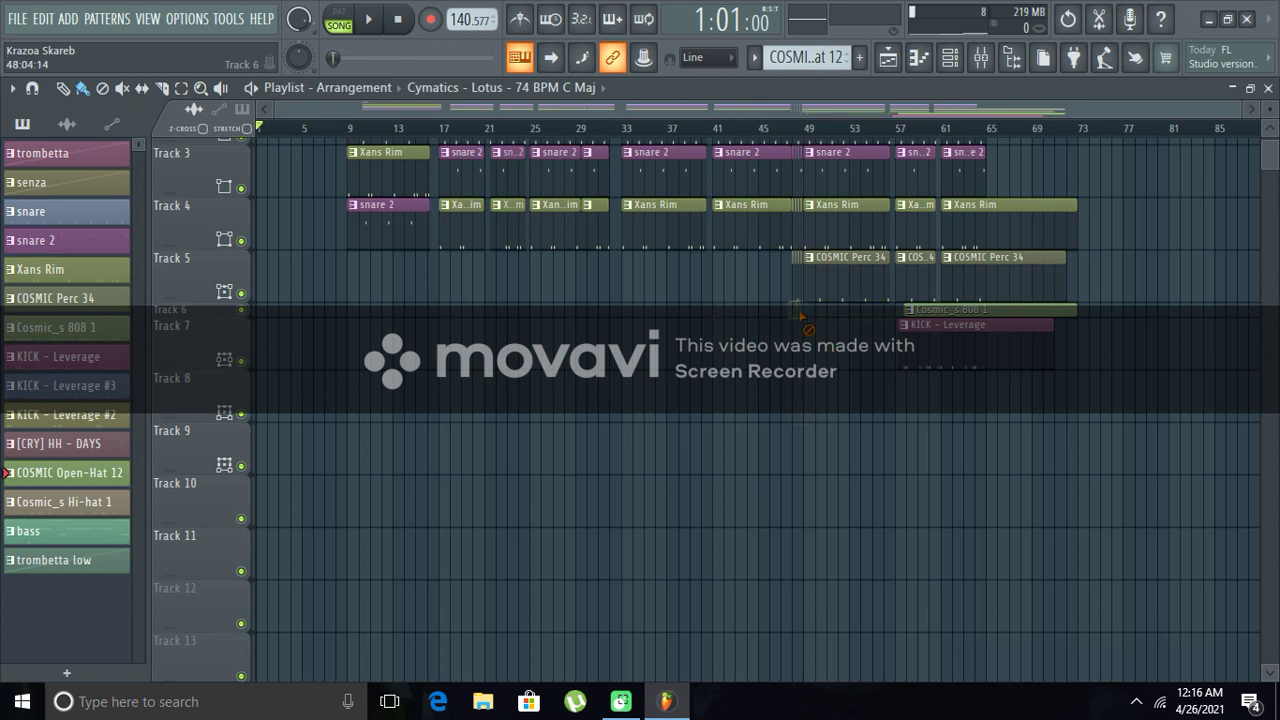
mouse_move(803, 318)
left_mouse_down()
mouse_move(926, 344)
mouse_move(919, 300)
mouse_move(962, 285)
mouse_move(785, 284)
mouse_move(858, 294)
mouse_move(943, 253)
mouse_move(933, 223)
mouse_move(716, 244)
mouse_move(543, 203)
mouse_move(383, 212)
mouse_move(354, 201)
mouse_move(470, 172)
mouse_move(754, 185)
mouse_move(780, 201)
mouse_move(888, 183)
mouse_move(1059, 203)
left_mouse_up()
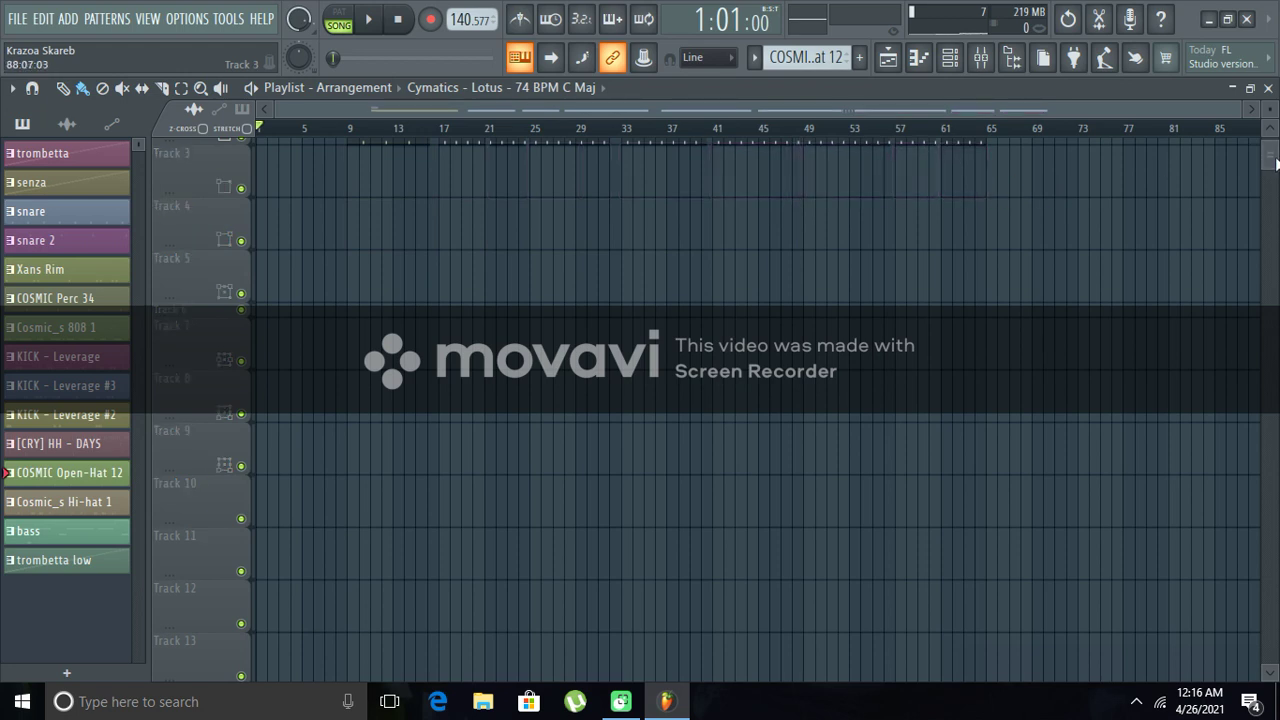
left_click_drag(1276, 163, 1277, 148)
mouse_move(1066, 206)
left_mouse_down()
mouse_move(957, 234)
mouse_move(486, 229)
mouse_move(486, 217)
mouse_move(659, 253)
left_mouse_up()
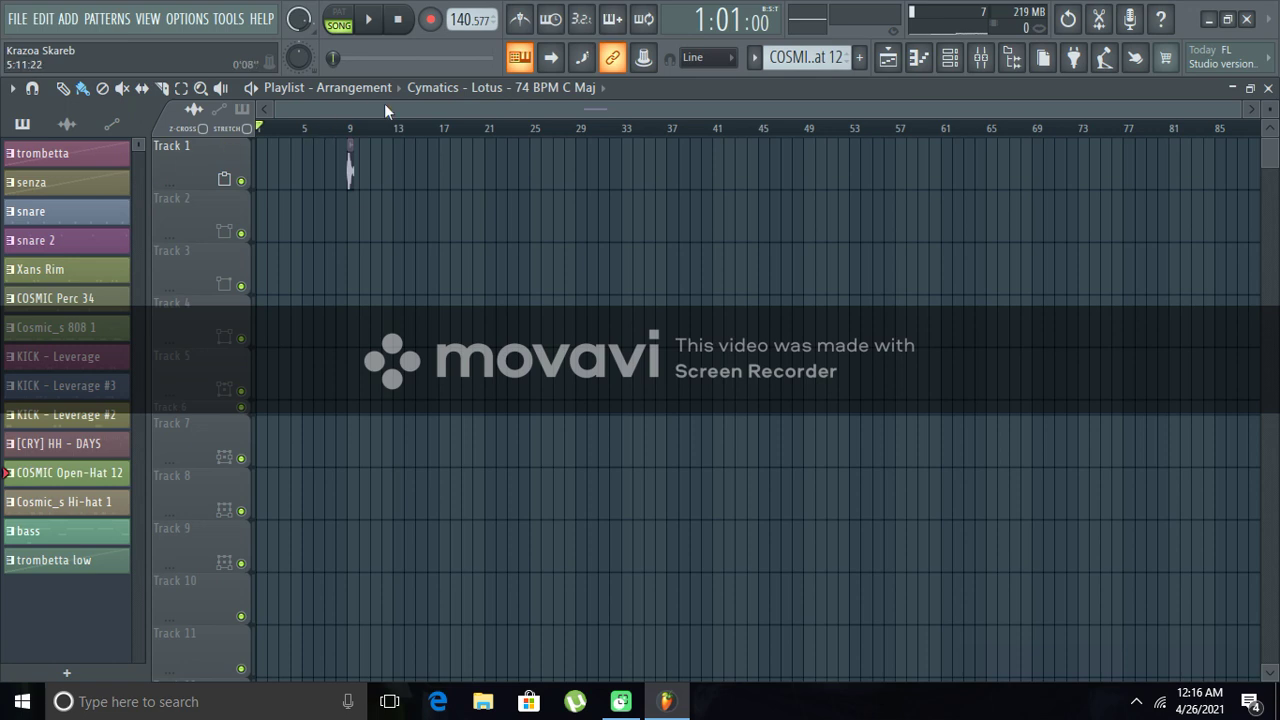
- Choose COSMIC Open-Hat 12 as the clip source and paint seven clips along Track 2 from bar 10 to about bar 64
left_click(440, 88)
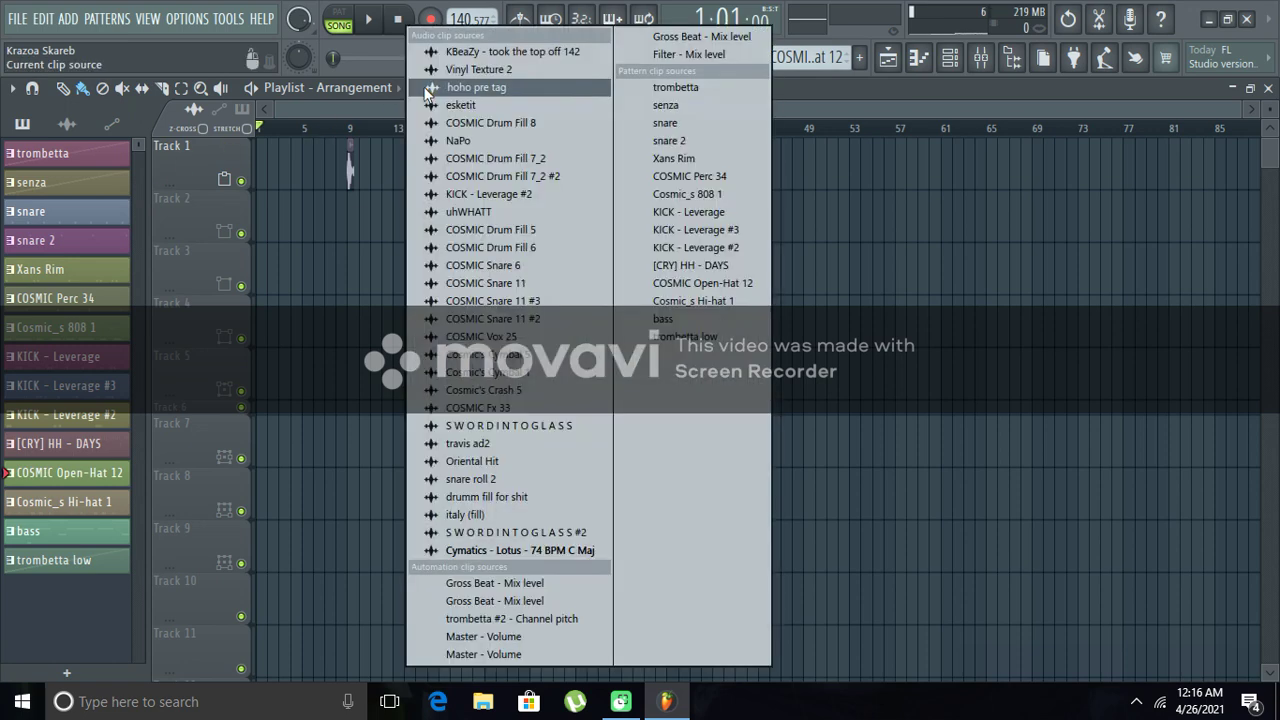
left_click(697, 287)
mouse_move(362, 224)
left_mouse_down()
mouse_move(587, 223)
mouse_move(570, 223)
mouse_move(677, 239)
mouse_move(652, 220)
mouse_move(920, 217)
left_mouse_up()
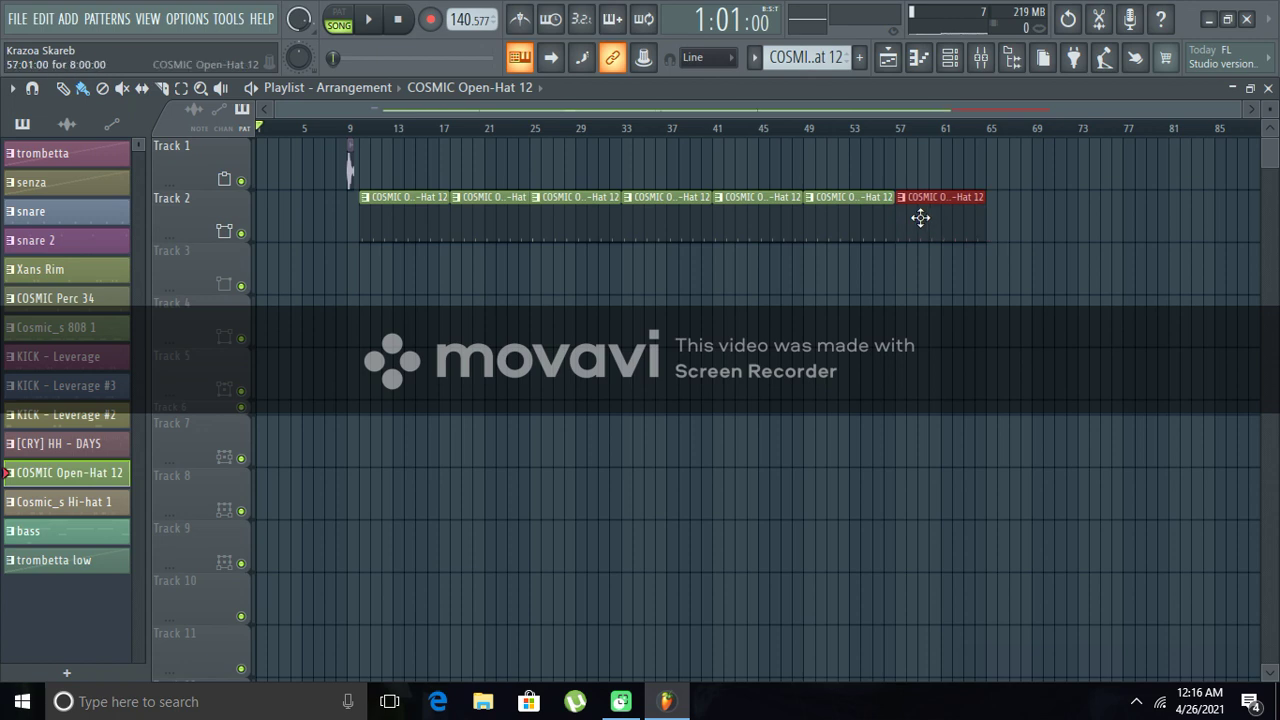
- Play the arrangement, move the Track 1 audio clip to about bar 2 and stop playback
left_click(368, 19)
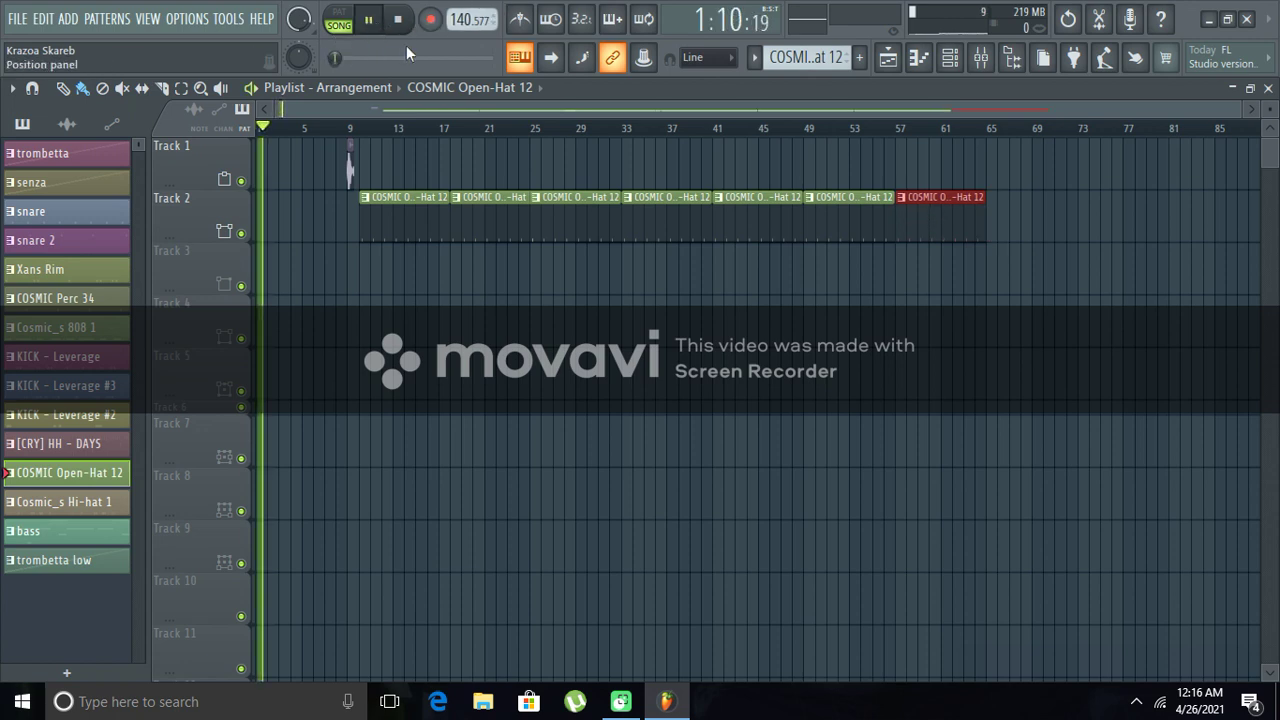
left_click_drag(349, 160, 276, 160)
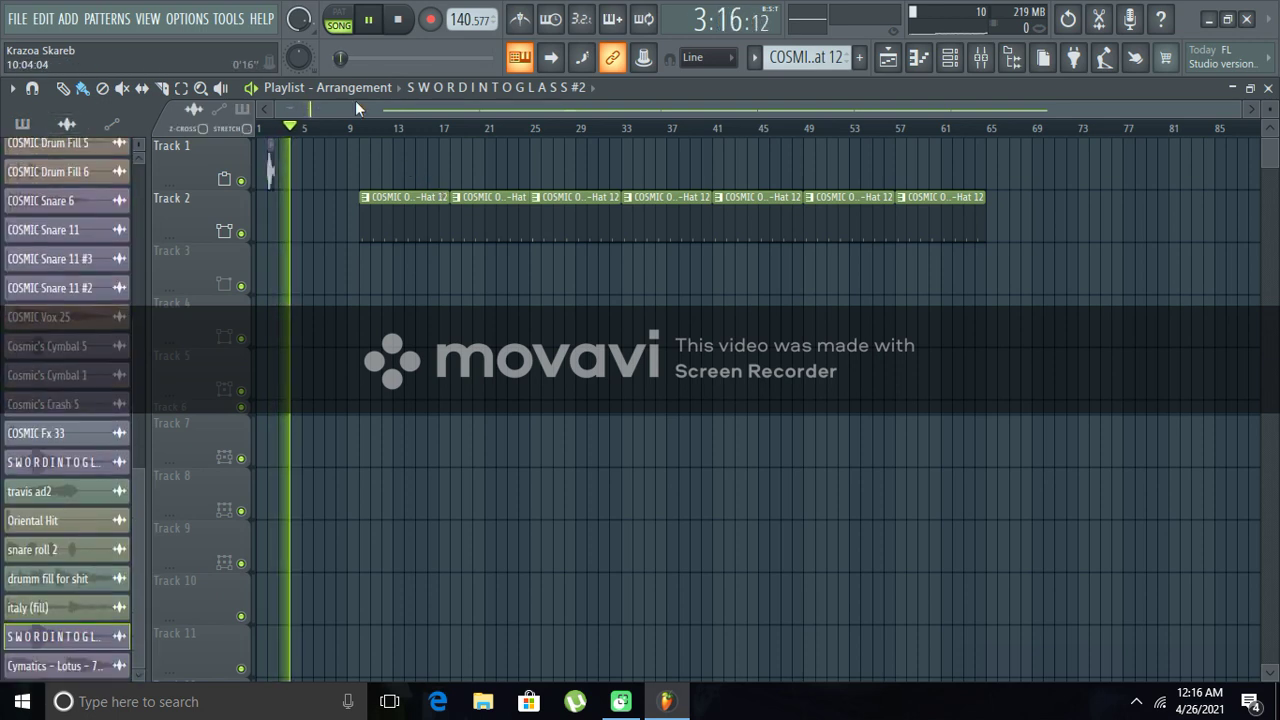
left_click(397, 19)
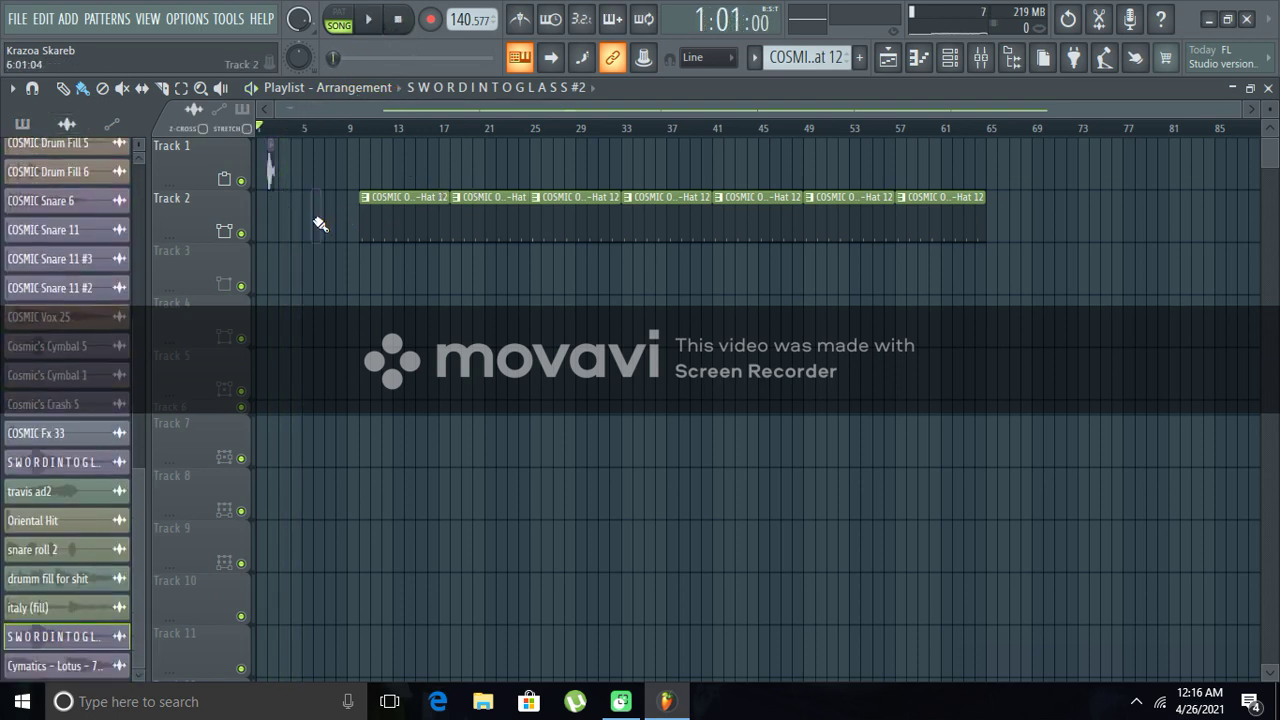
- Switch the playlist clip source between COSMIC Open-Hat 12 and Cosmic_s Hi-hat 1, settling on COSMIC Open-Hat 12
left_click(417, 88)
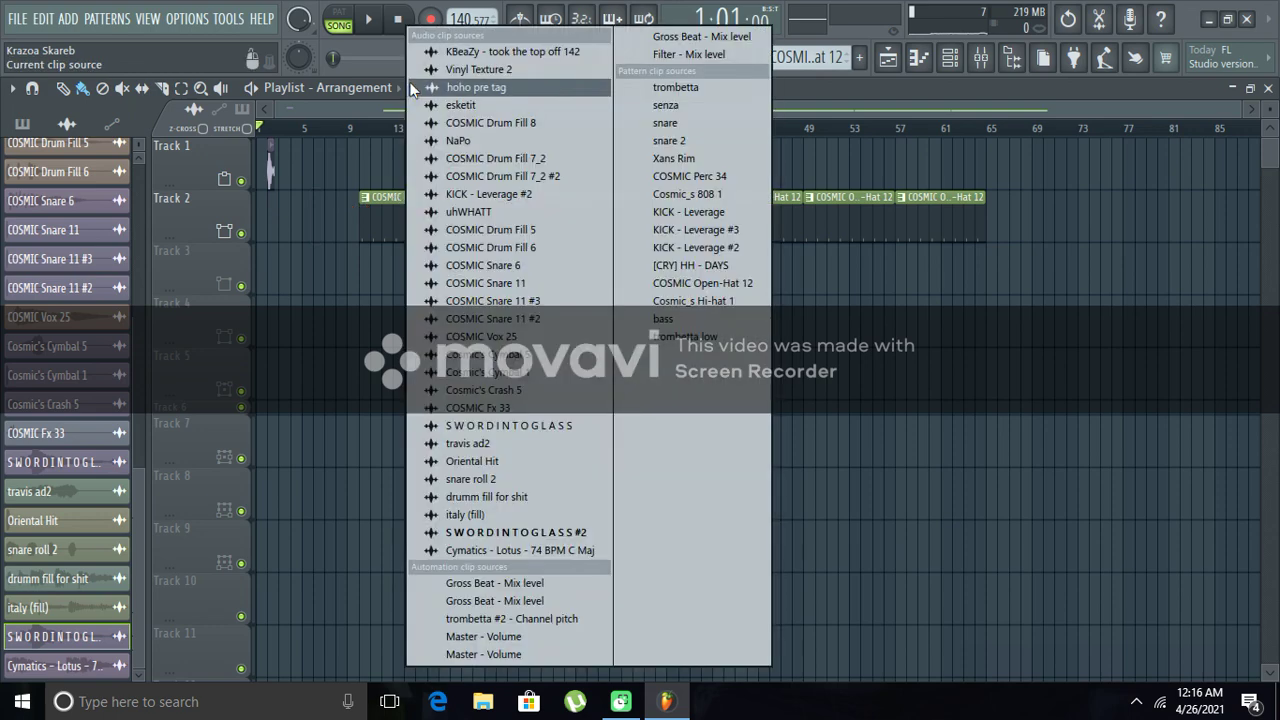
left_click(717, 283)
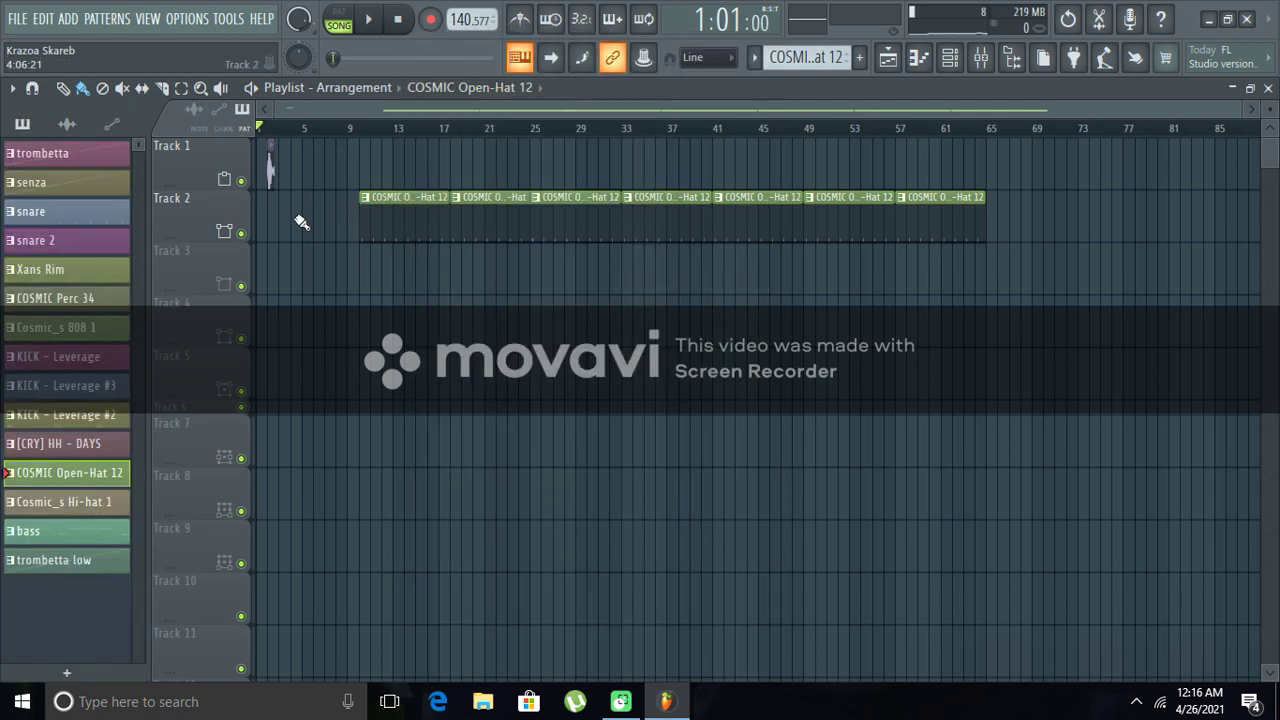
left_click(419, 87)
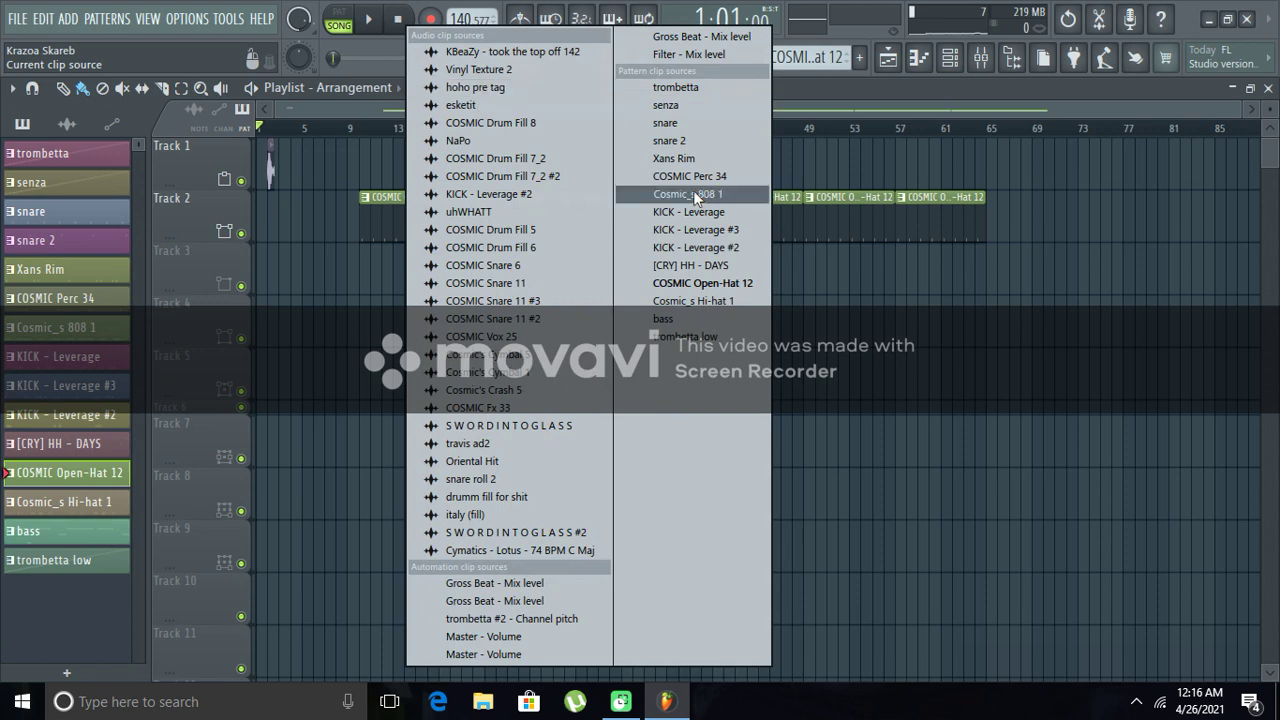
left_click(727, 302)
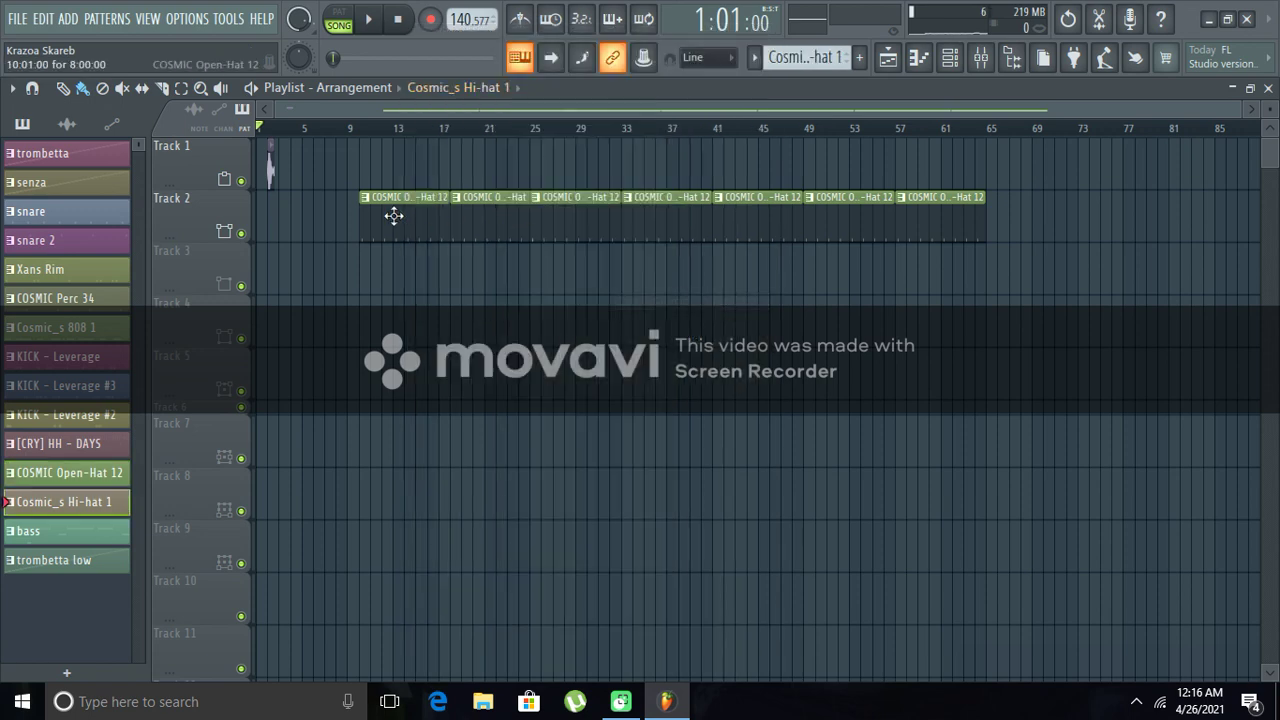
left_click(460, 88)
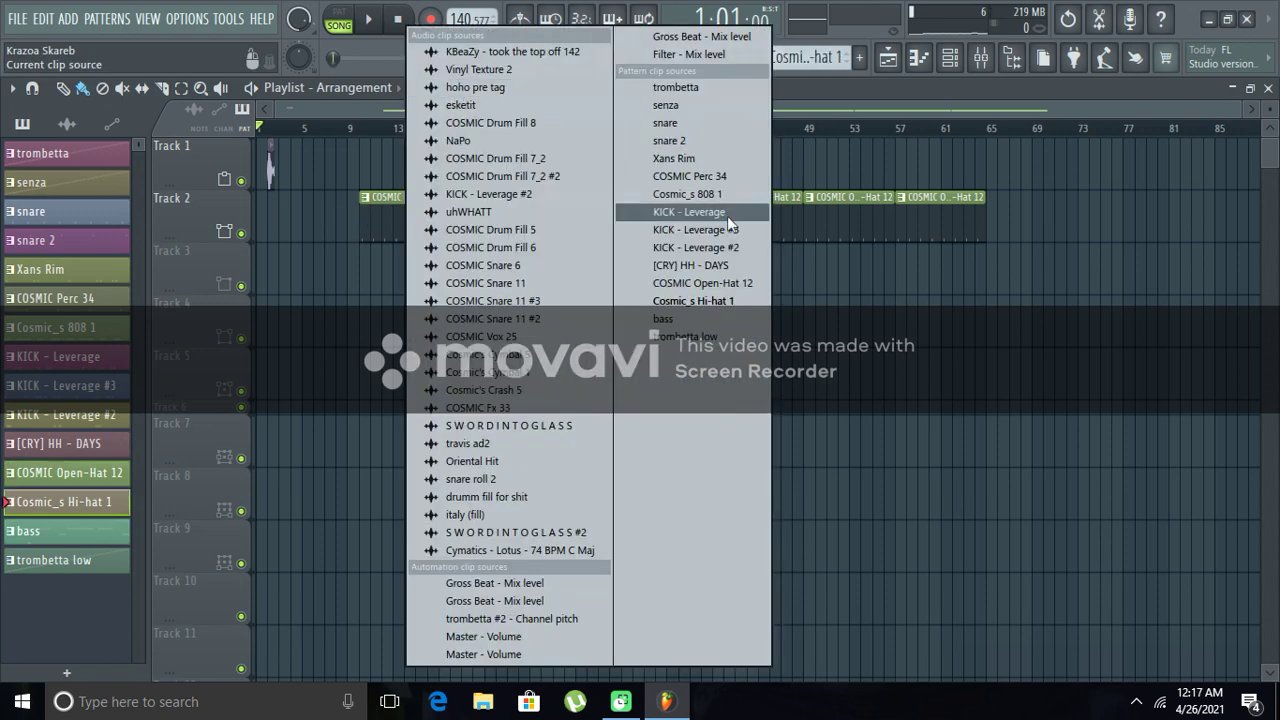
left_click(745, 280)
- Move the seven COSMIC Open-Hat 12 clips on Track 2 earlier so they run back to back from about bar 4
left_click_drag(434, 200, 369, 203)
left_click_drag(494, 203, 413, 205)
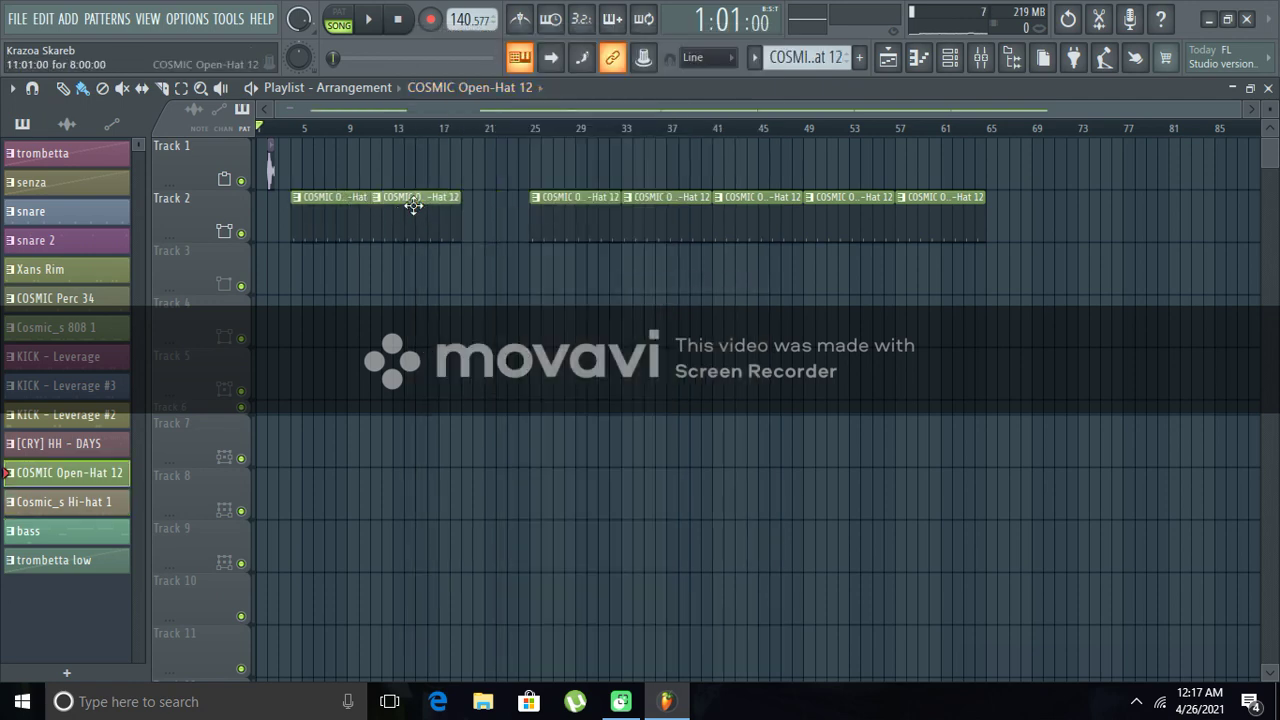
left_click_drag(570, 200, 514, 207)
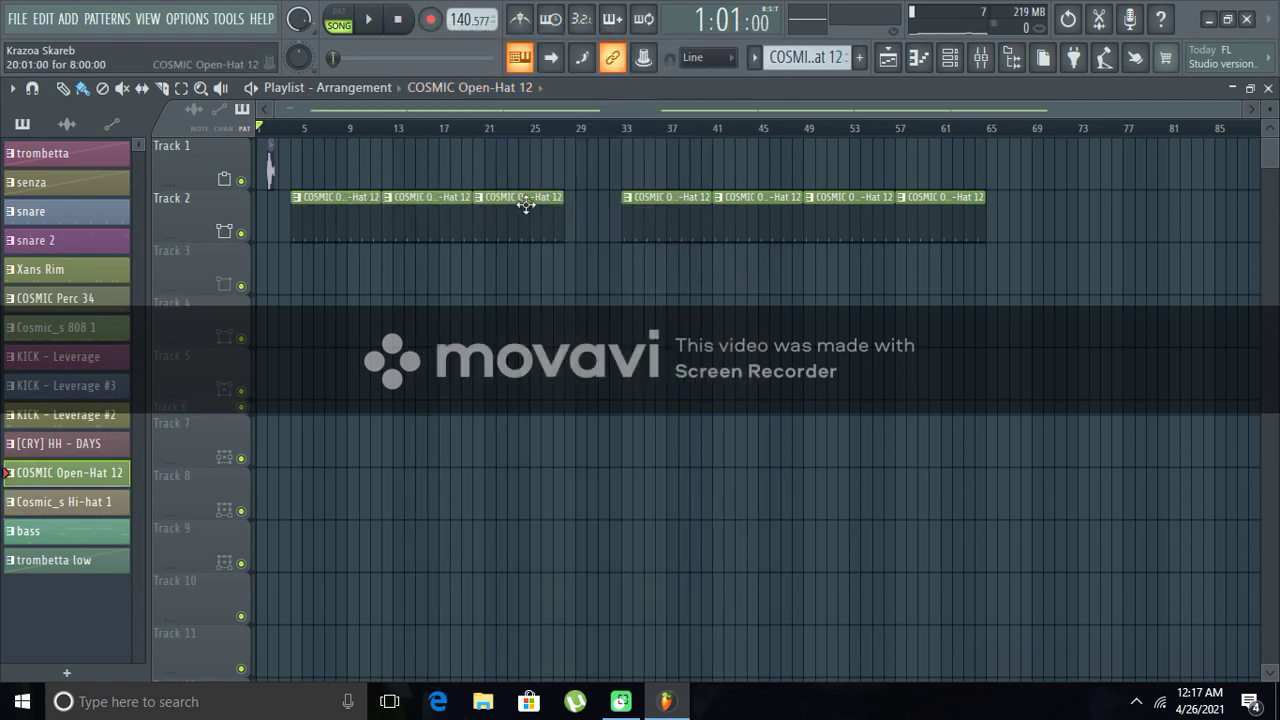
left_click_drag(661, 203, 615, 211)
left_click_drag(725, 200, 669, 203)
left_click_drag(829, 212, 771, 203)
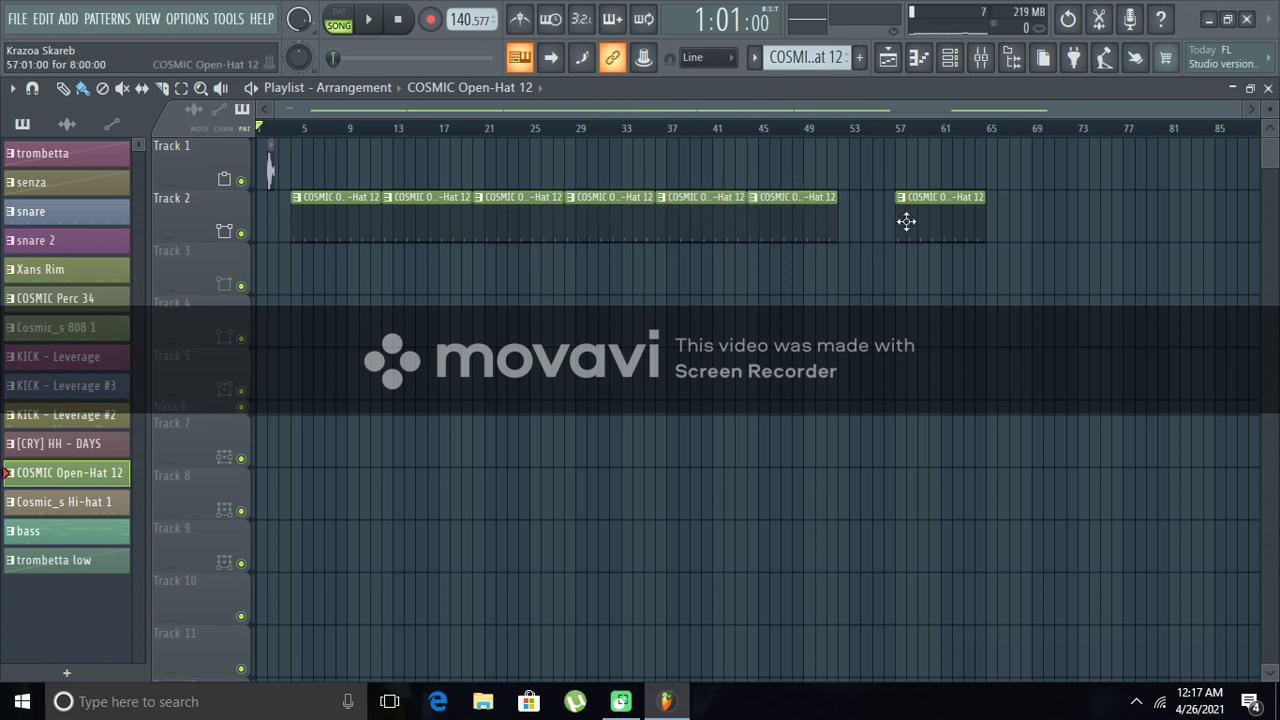
left_click_drag(906, 221, 842, 220)
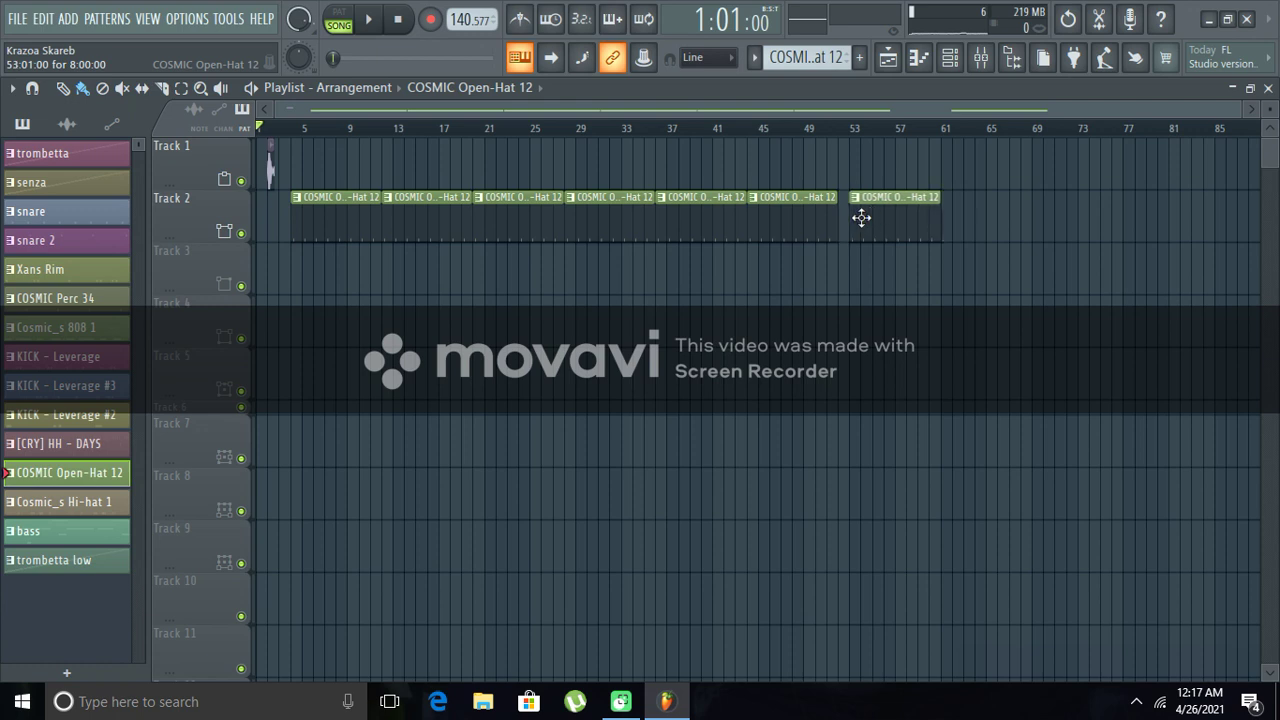
- Play the arrangement and move the Track 1 audio clip to about bar 4
key("space")
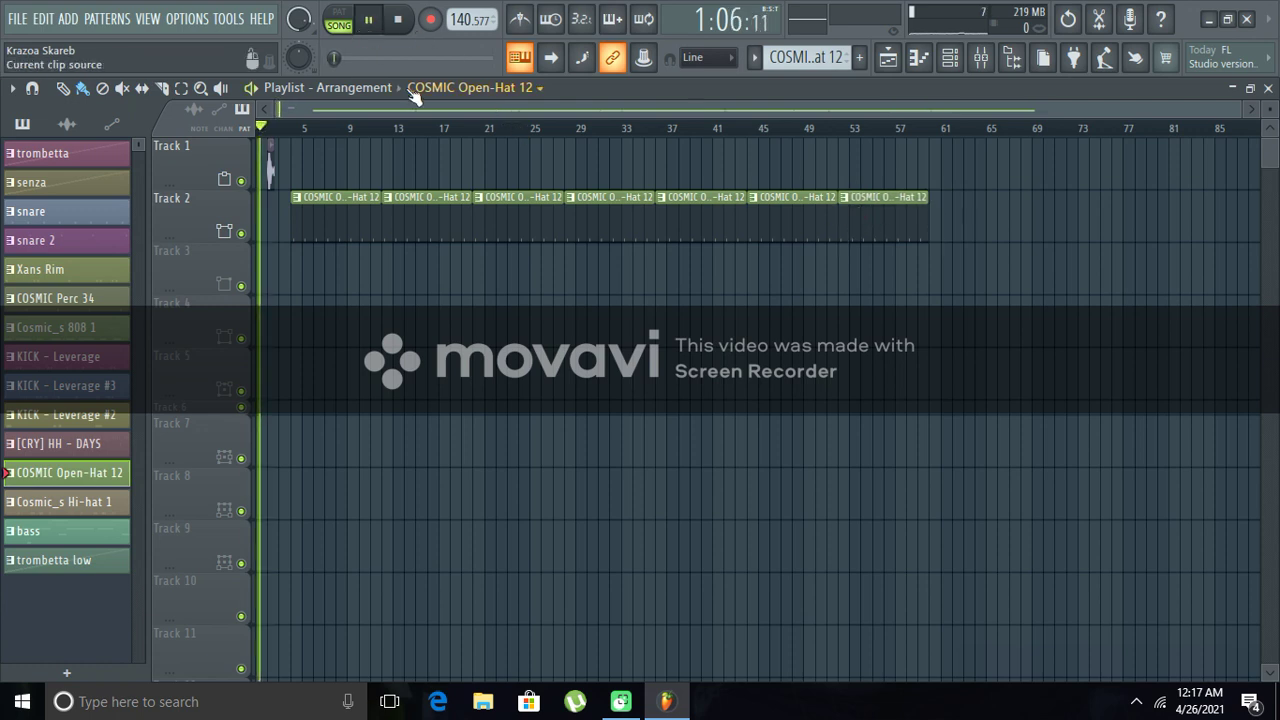
left_click(282, 166)
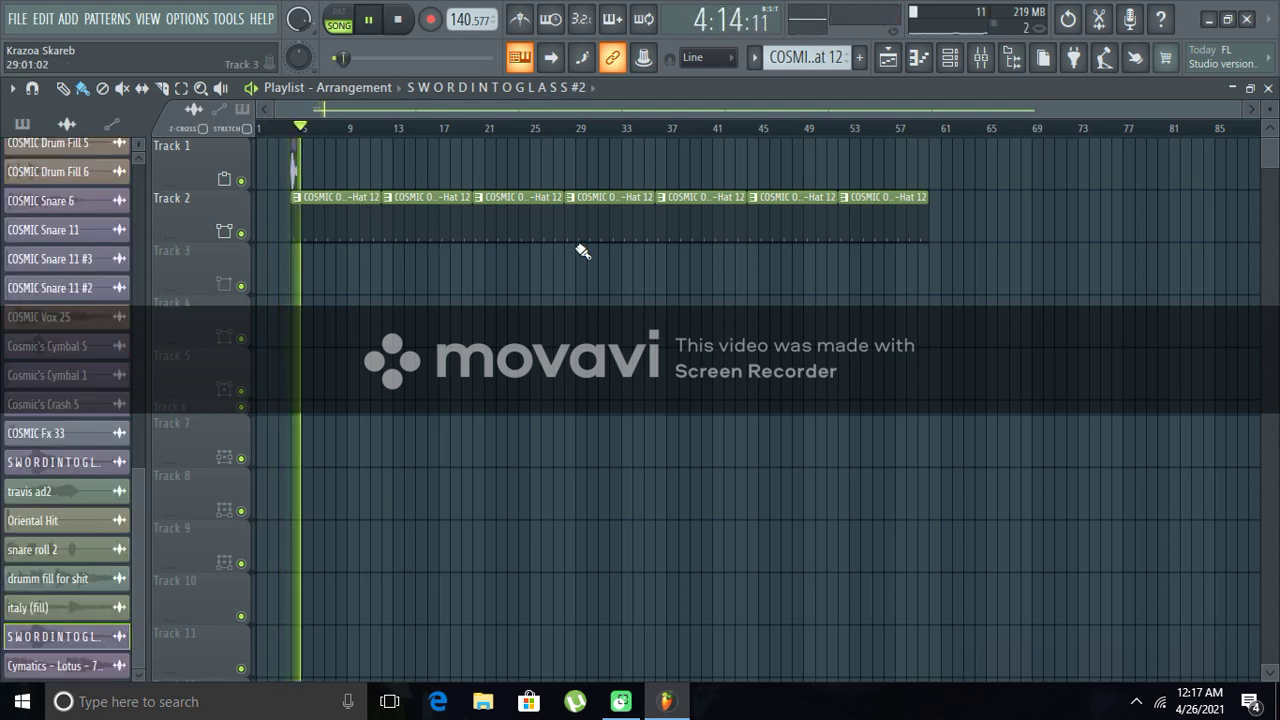
- Replace the open-hat clips on Track 2 with eight Cosmic_s Hi-hat 1 clips from bar 3 to about bar 66 and restart playback
left_click(445, 88)
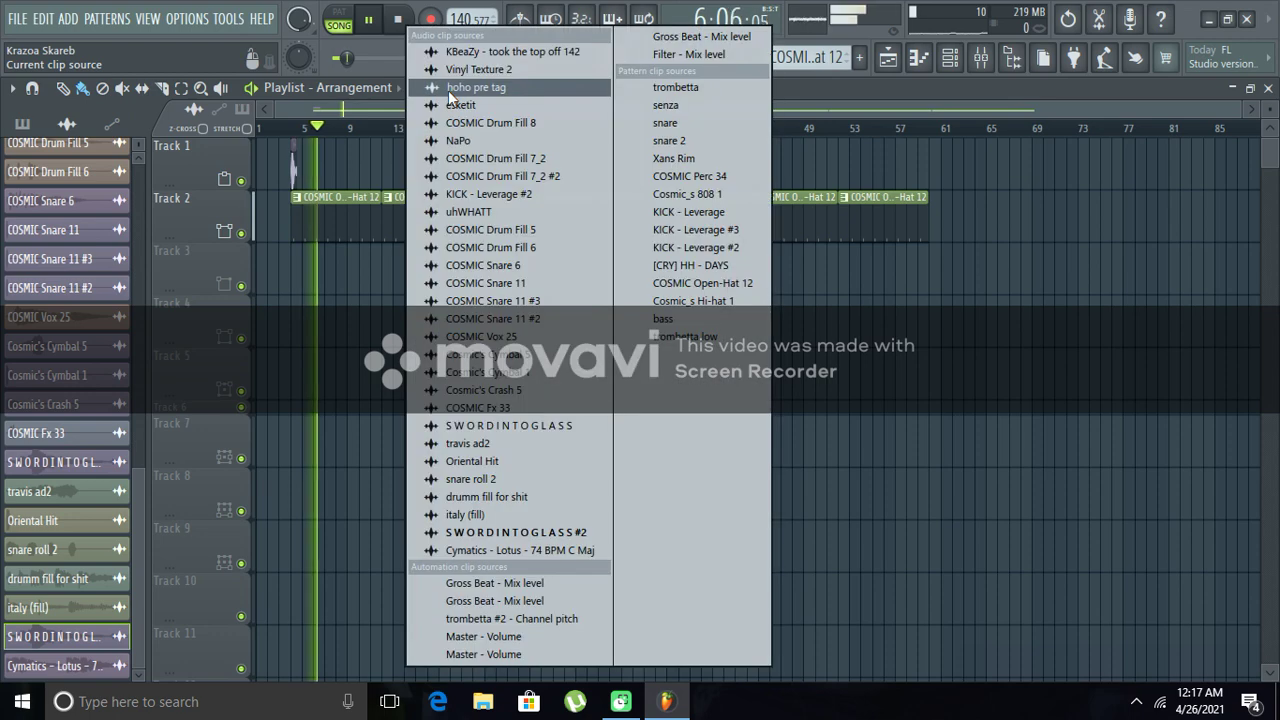
left_click(705, 300)
left_click(994, 228)
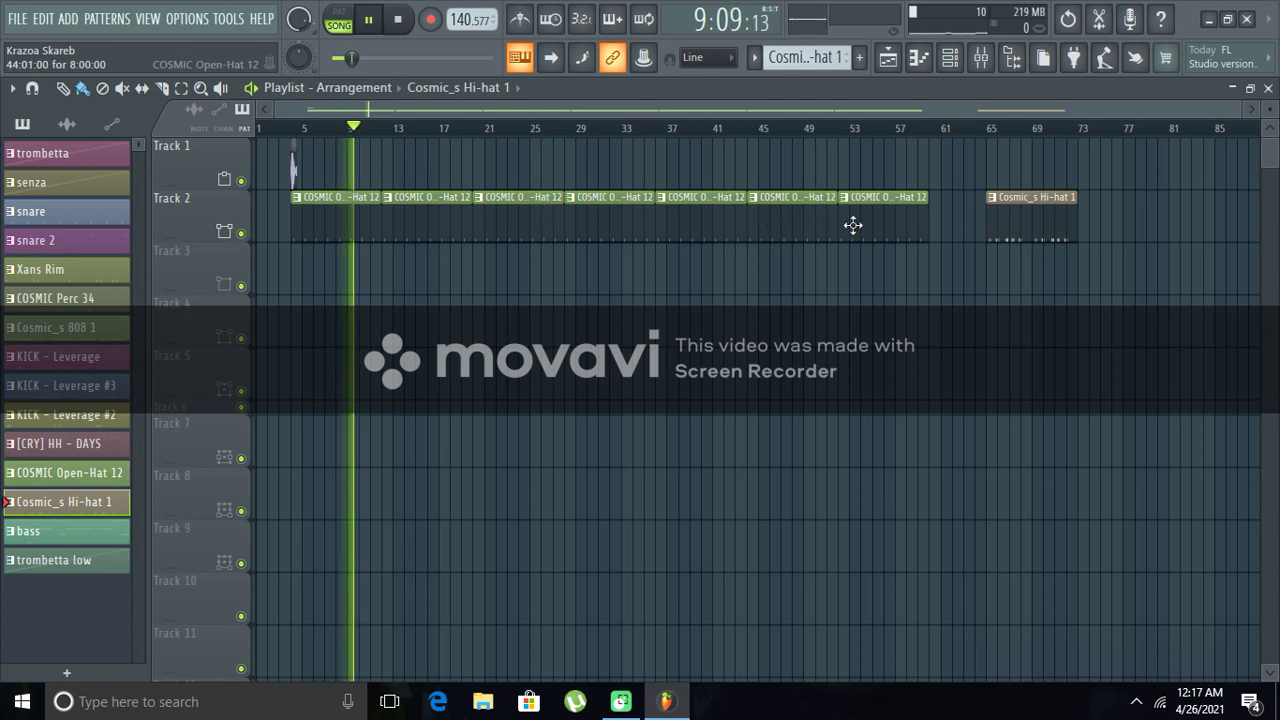
mouse_move(946, 249)
left_mouse_down()
mouse_move(341, 232)
mouse_move(419, 209)
mouse_move(977, 247)
mouse_move(1025, 239)
mouse_move(939, 229)
mouse_move(974, 220)
left_mouse_up()
right_click(1018, 231)
left_click(940, 226)
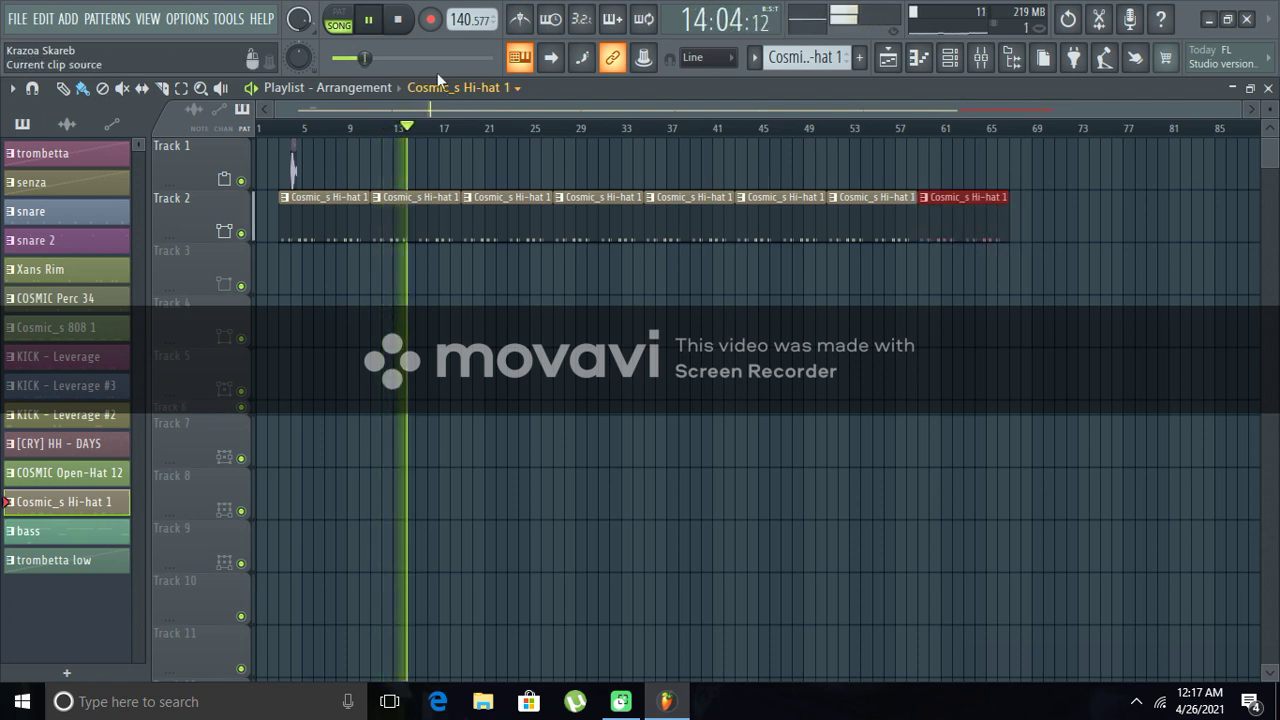
left_click(394, 22)
left_click(368, 21)
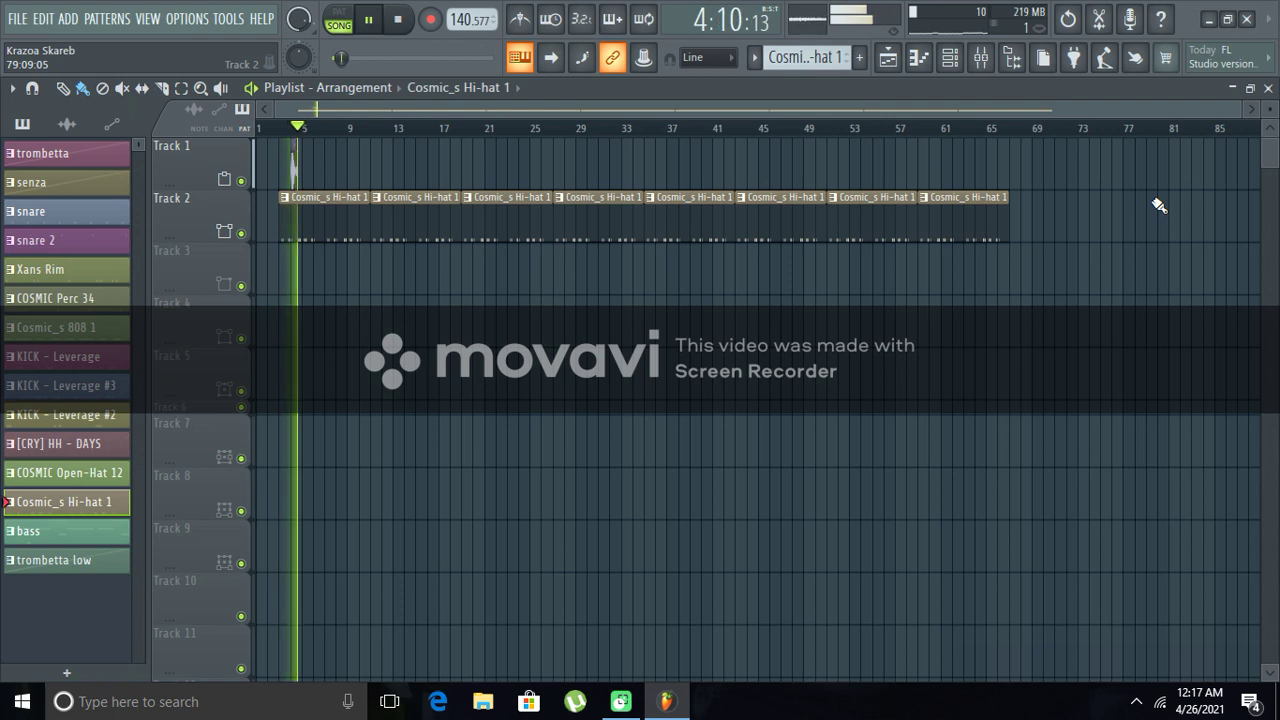
- Try a COSMIC Snare 11 clip and a COSMIC Snare 11 #3 clip on Track 3, deleting each one
left_click(293, 174)
left_click(80, 229)
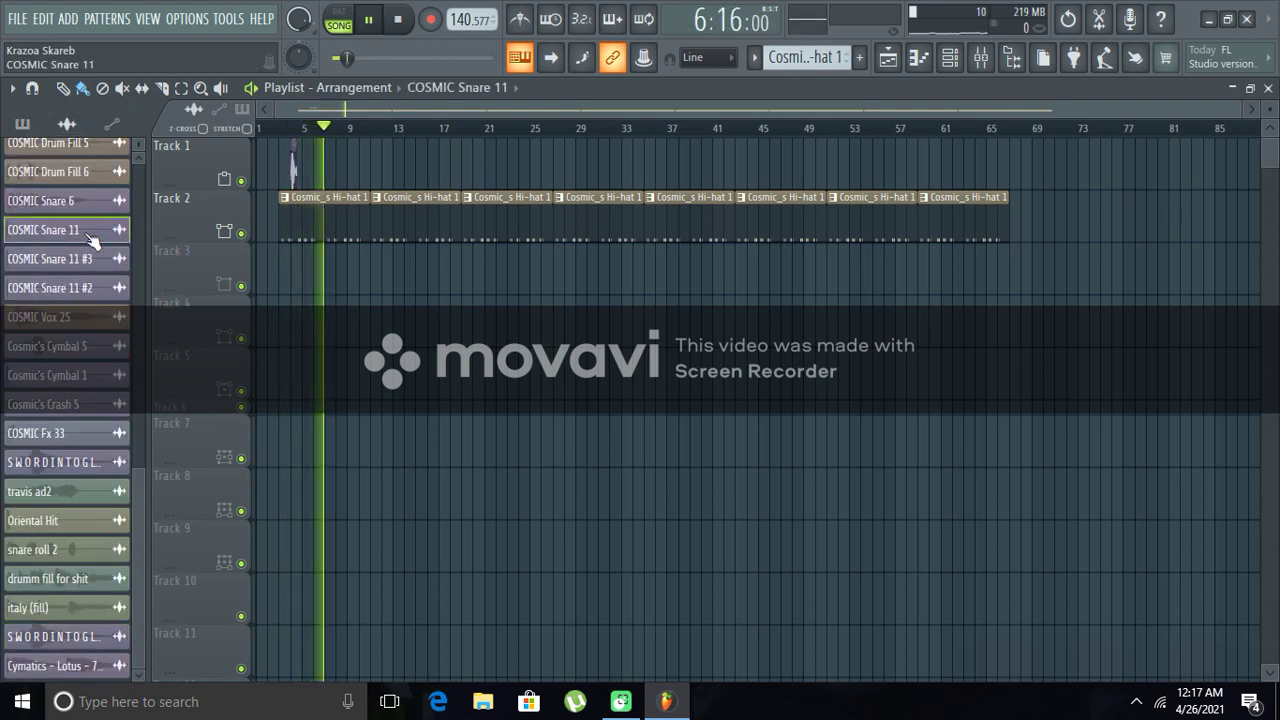
left_click(314, 270)
right_click(341, 268)
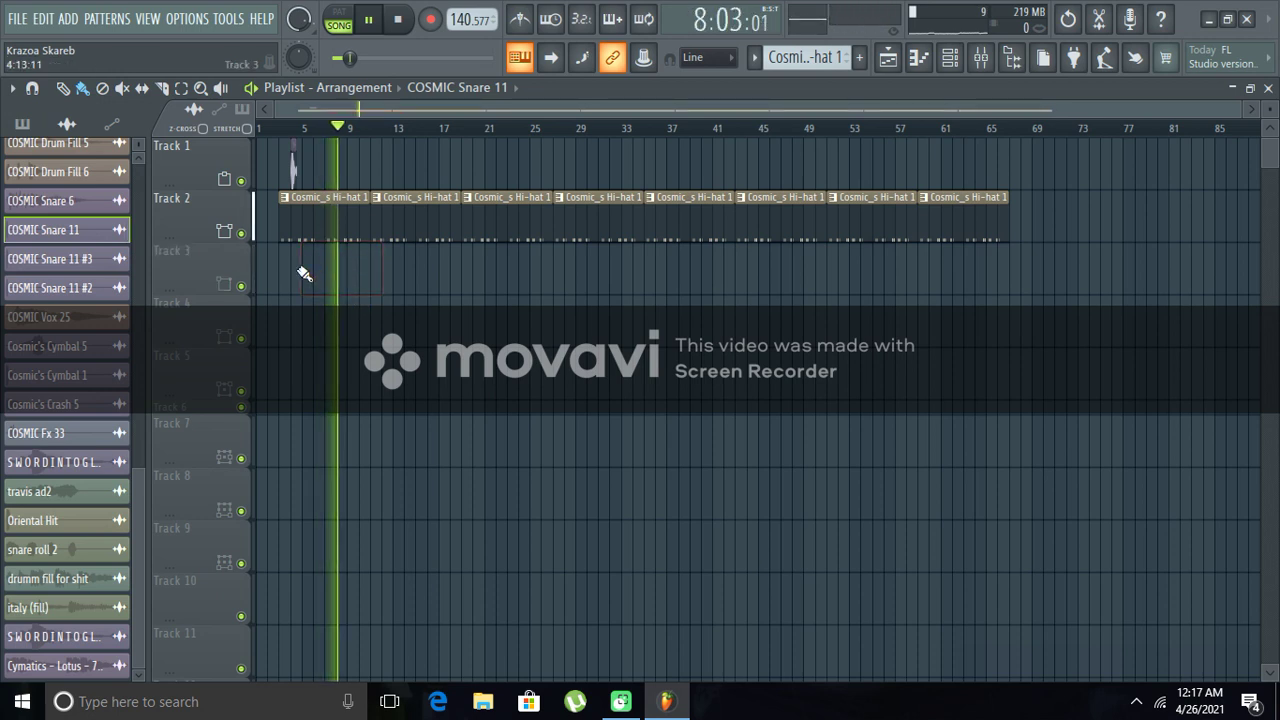
left_click(112, 262)
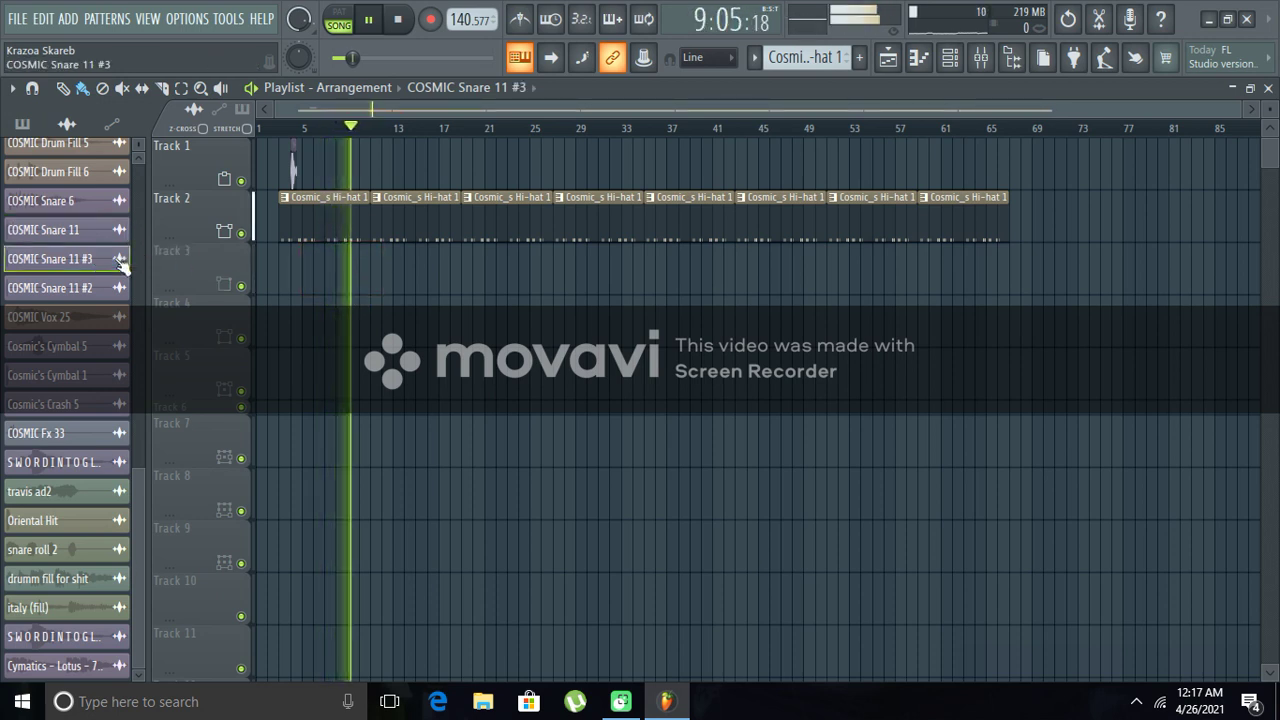
left_click(336, 272)
right_click(342, 275)
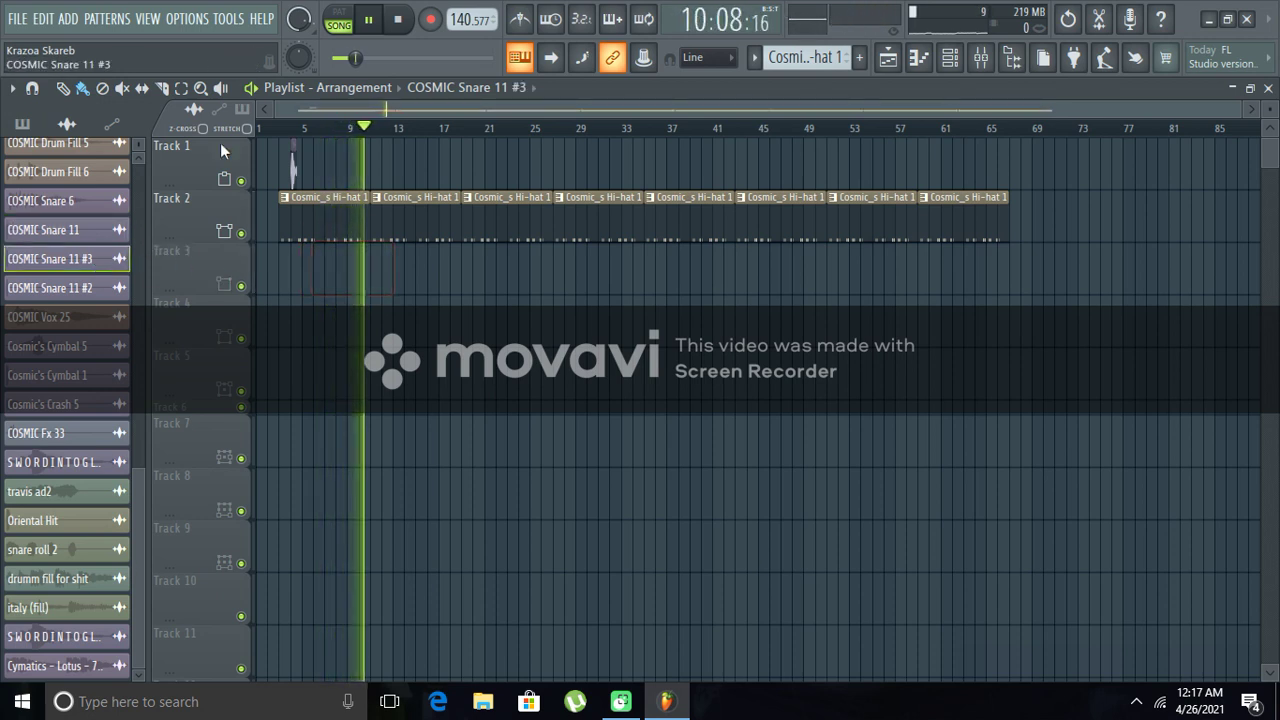
- Choose COSMIC Snare 11 #2 and place four clips on Track 3 at about bars 5, 15, 25 and 35
left_click(57, 289)
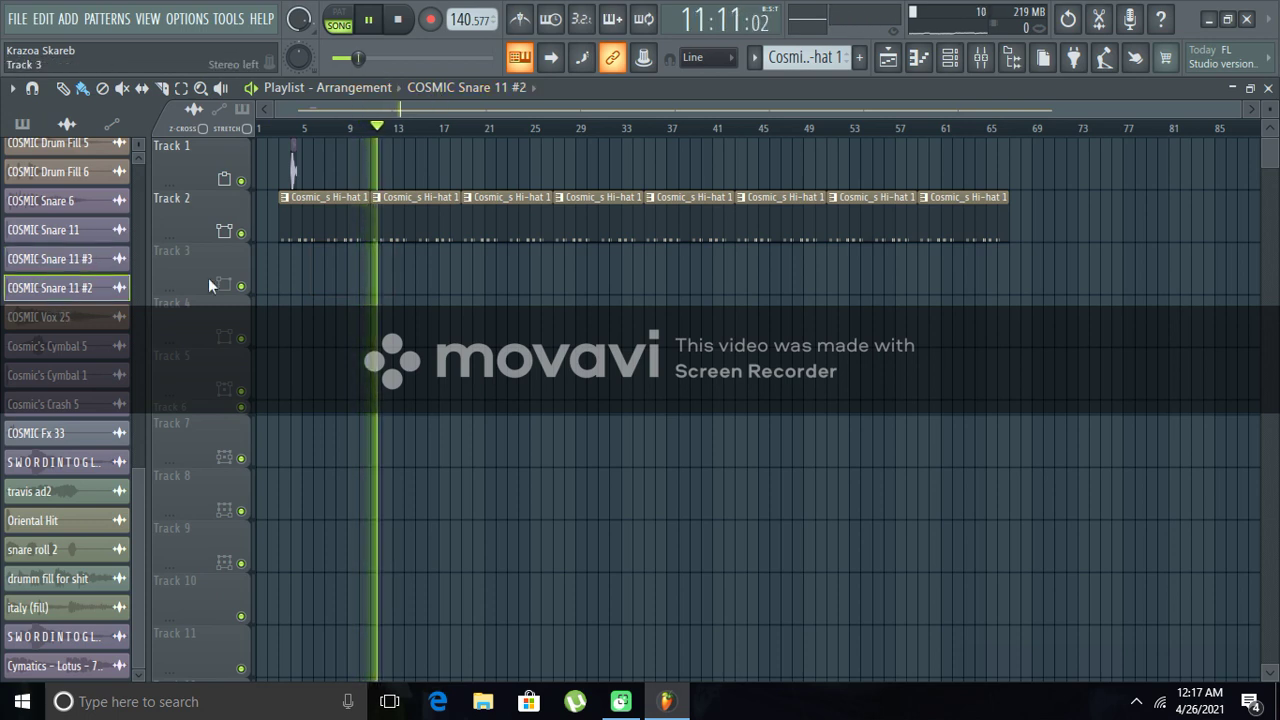
left_click(307, 270)
left_click(437, 262)
left_click(560, 262)
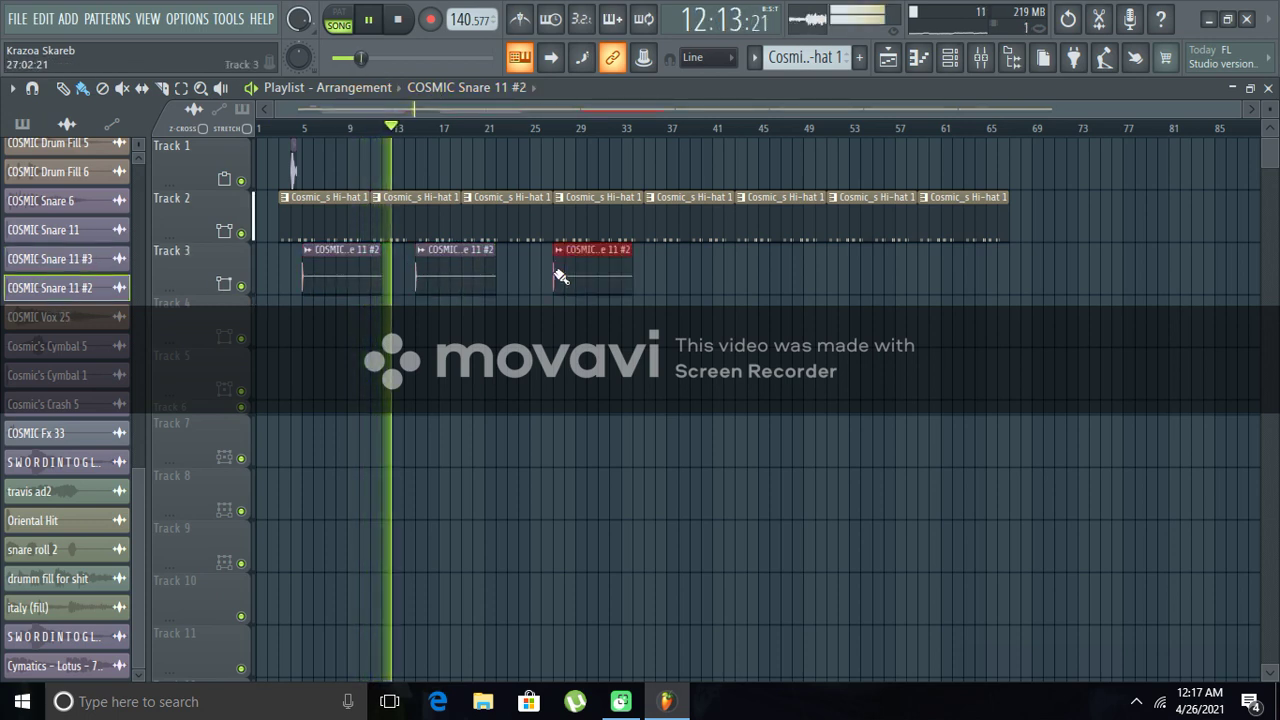
left_click(674, 266)
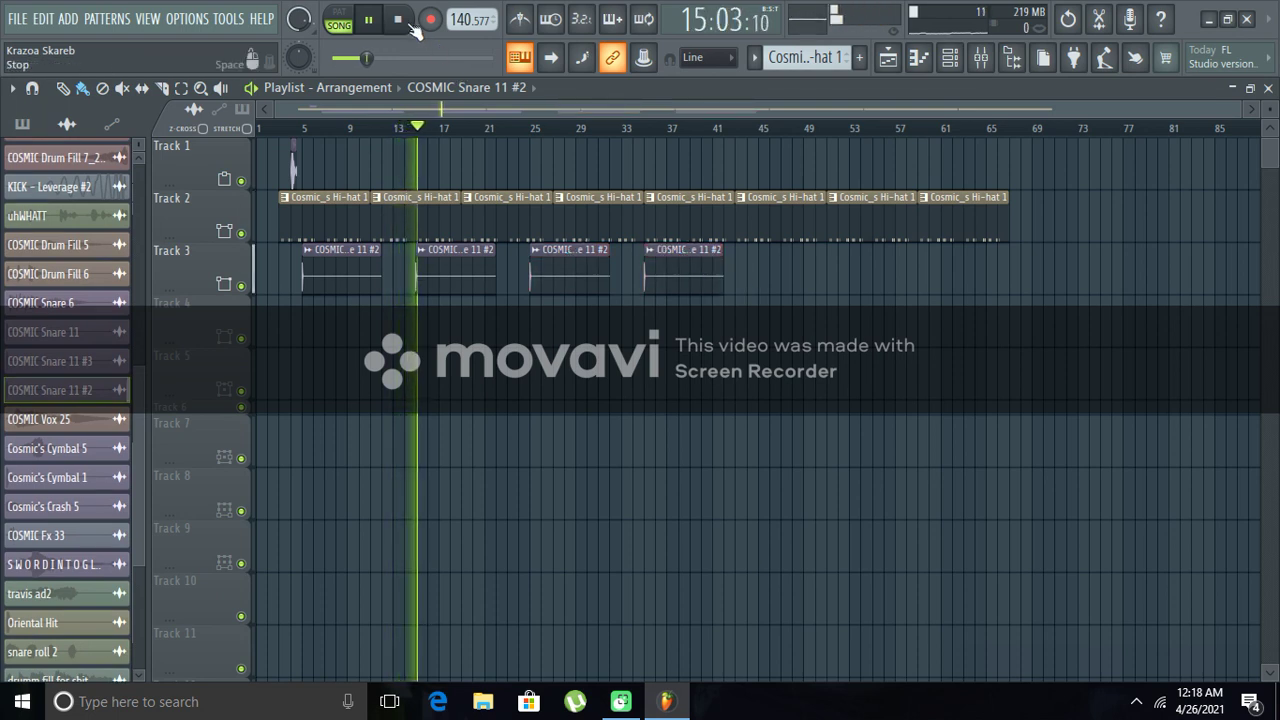
- Restart playback and move the four snare clips on Track 3 so they run back to back from bar 3
left_click(370, 20)
left_click_drag(366, 262, 343, 265)
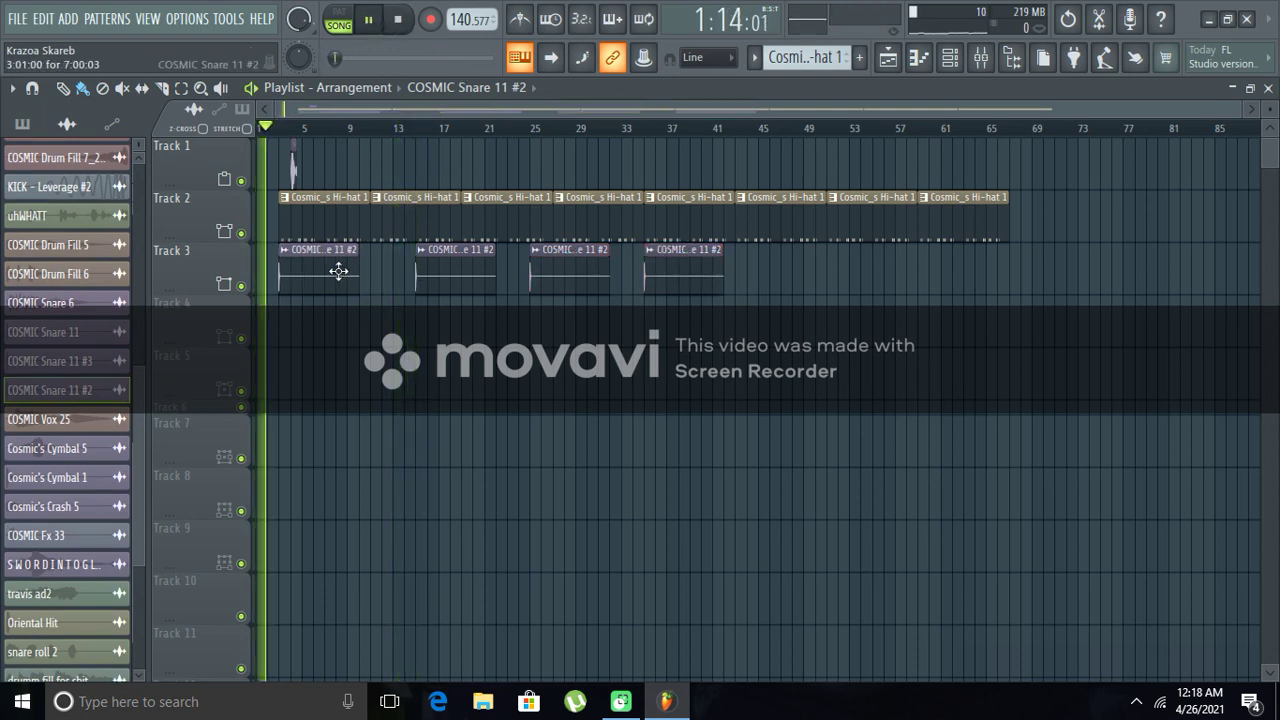
left_click_drag(446, 275, 395, 273)
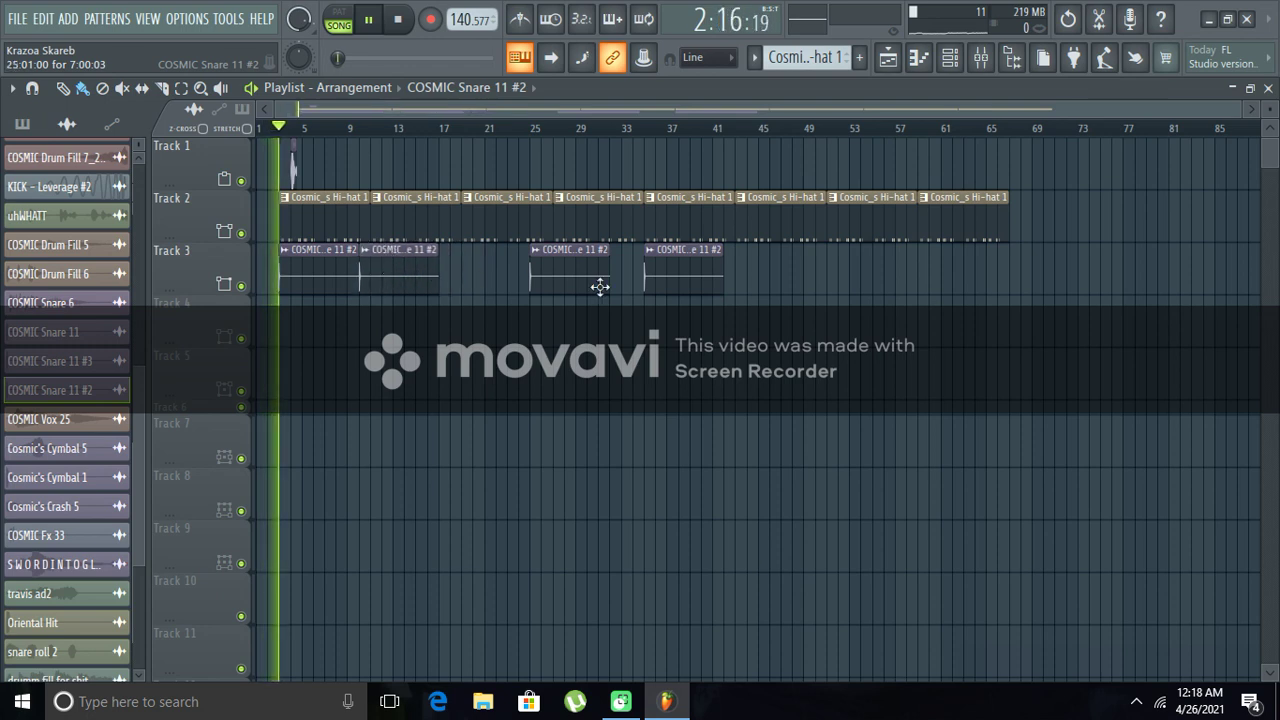
left_click_drag(600, 287, 505, 274)
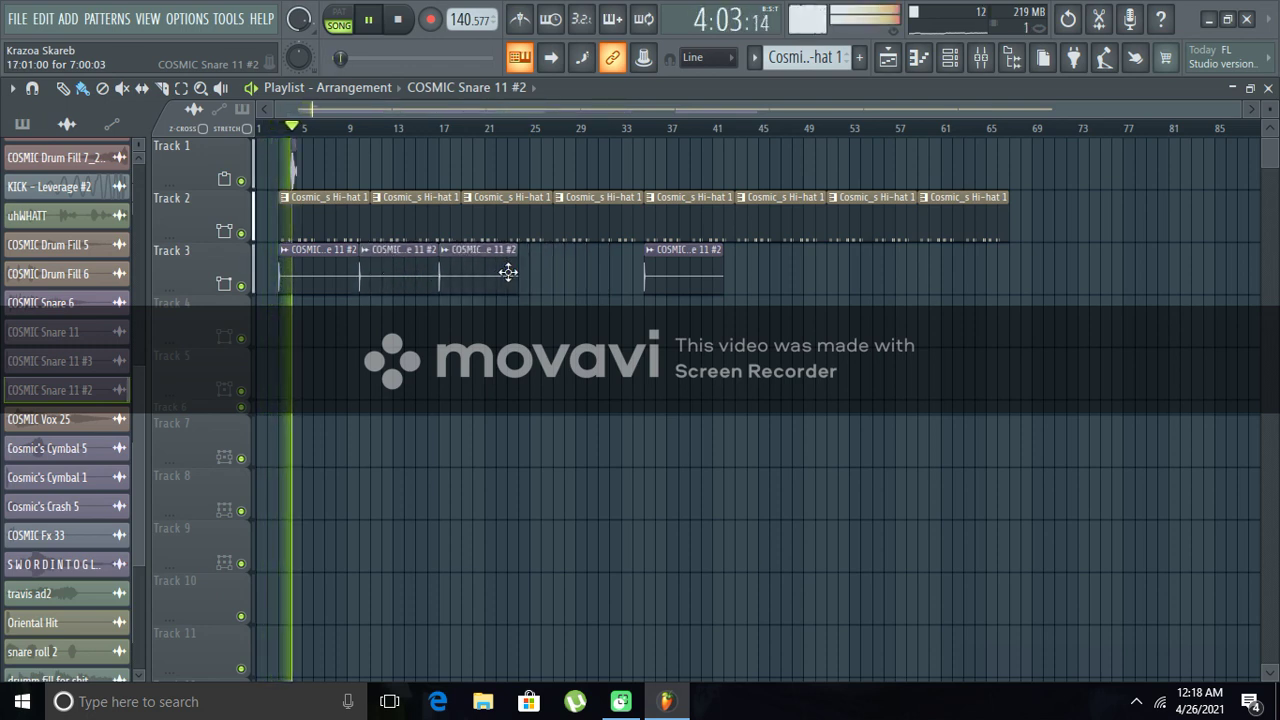
left_click_drag(686, 274, 566, 269)
- Add five more COSMIC Snare 11 #2 clips back to back on Track 3 up to about bar 65, then replay the arrangement
left_click(617, 283)
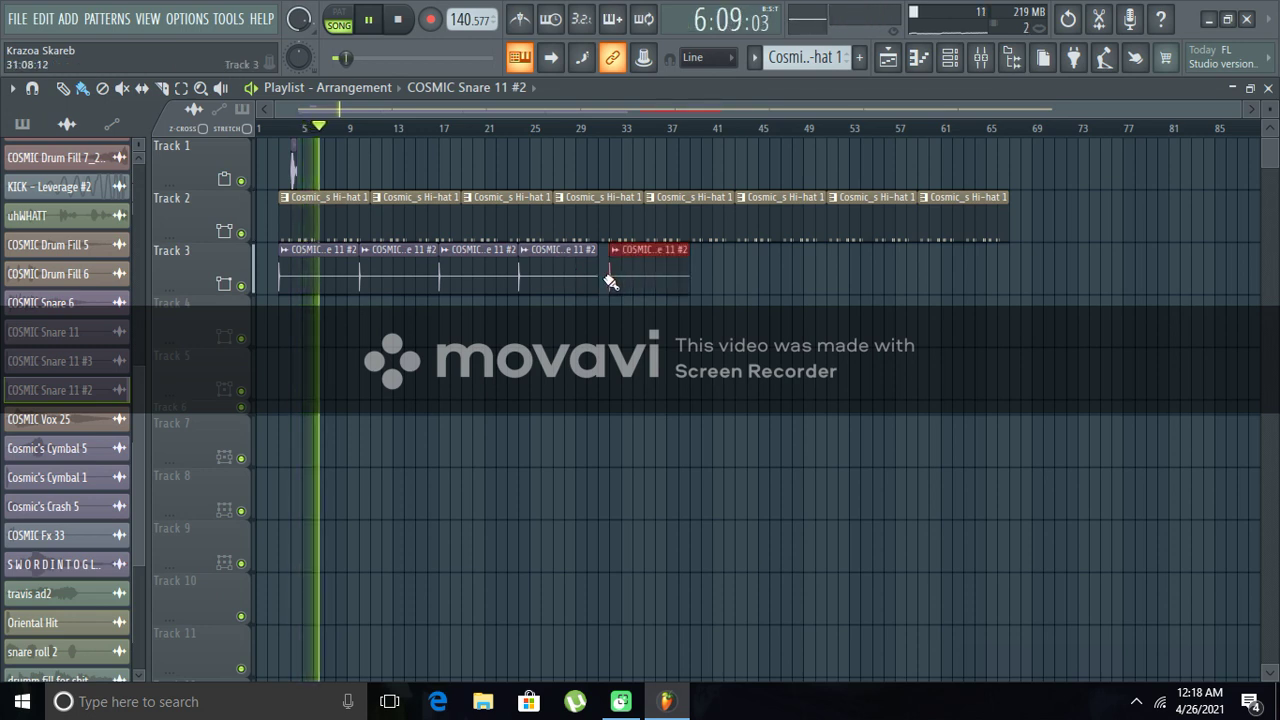
left_click_drag(667, 271, 656, 271)
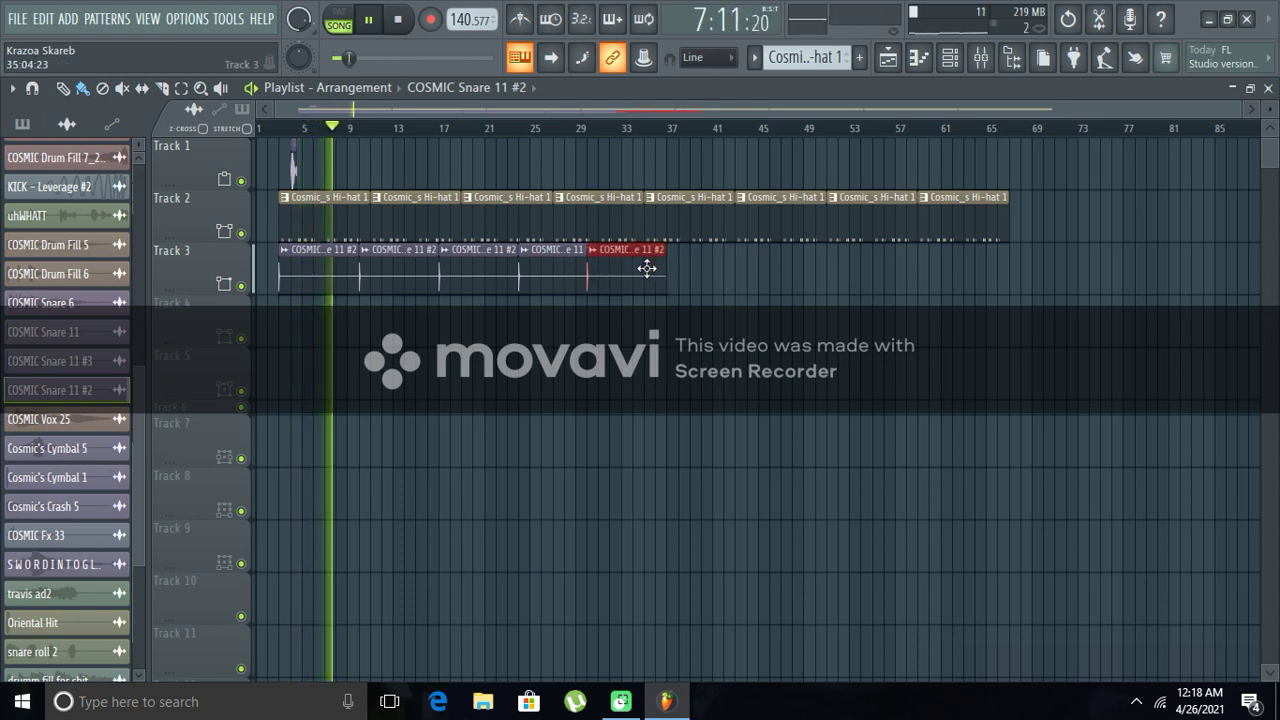
left_click_drag(733, 268, 701, 266)
mouse_move(790, 272)
left_mouse_down()
mouse_move(803, 271)
mouse_move(768, 266)
left_mouse_up()
left_click(878, 278)
left_click_drag(890, 284, 857, 277)
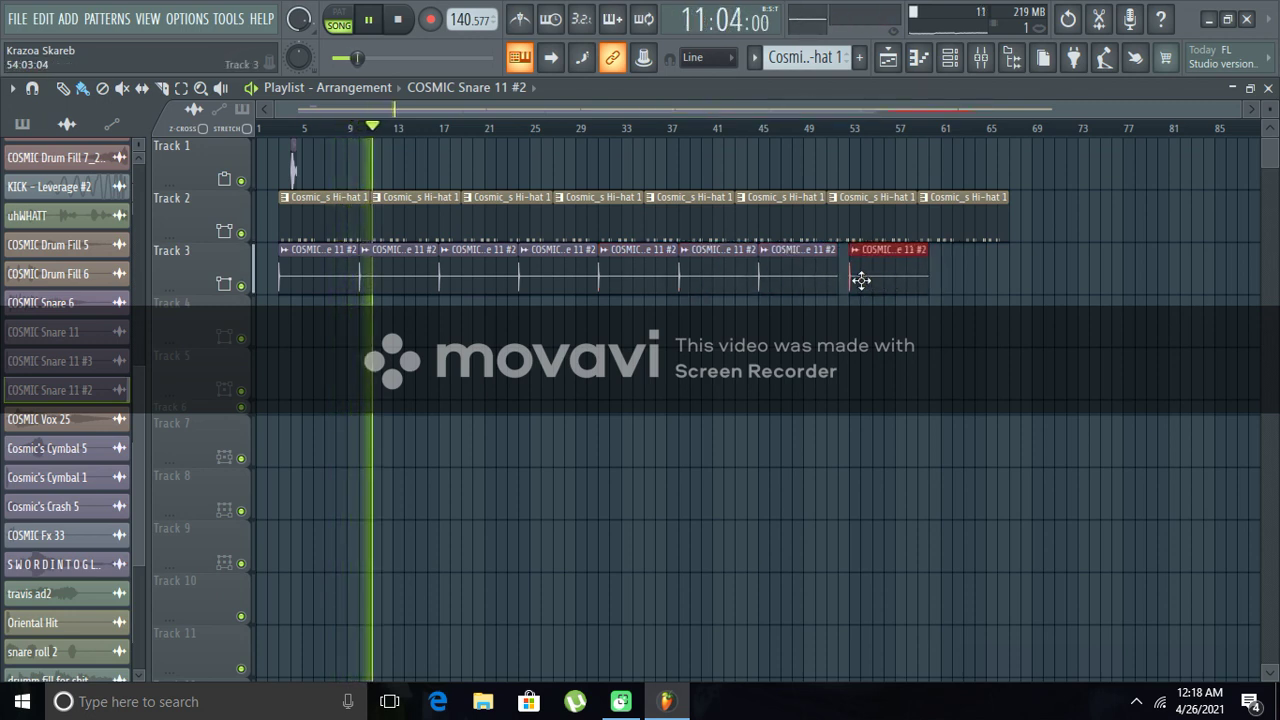
left_click_drag(971, 271, 956, 271)
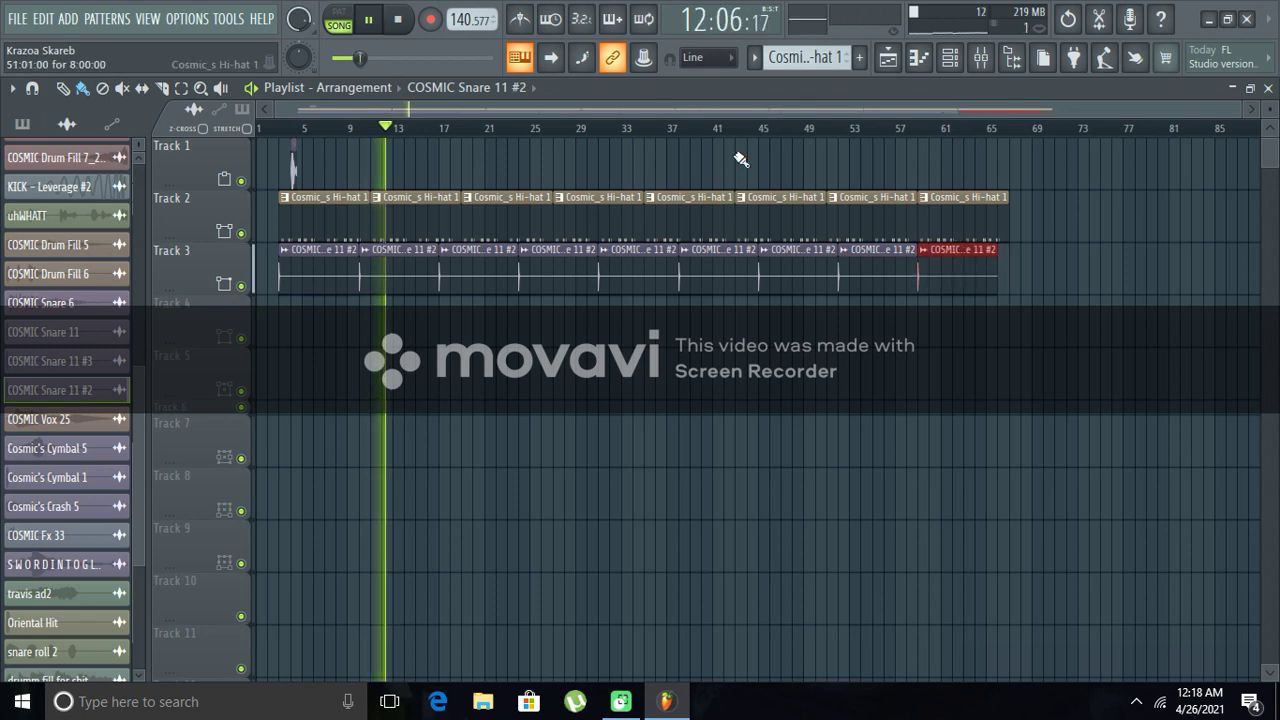
left_click(394, 24)
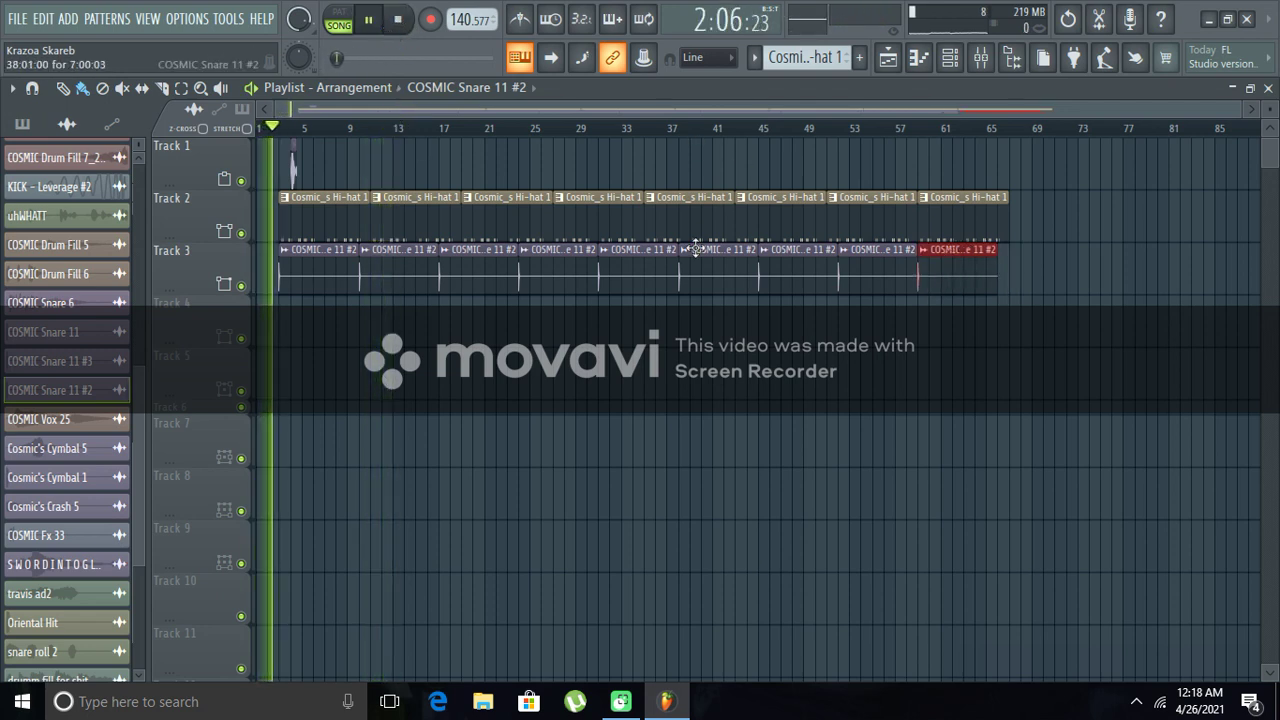
left_click(986, 309)
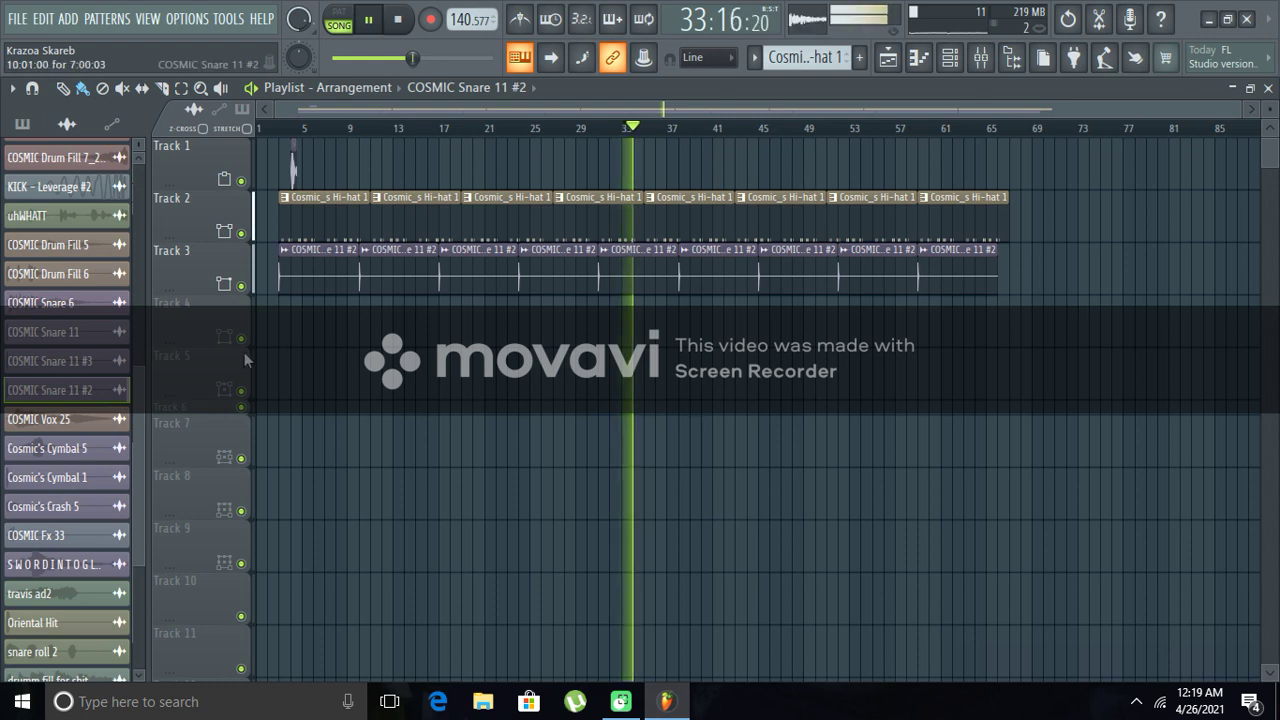
- Choose Cosmic's Crash 5, paint its clips along Track 4 from bar 3 to about bar 68 and replay the arrangement
left_click(80, 425)
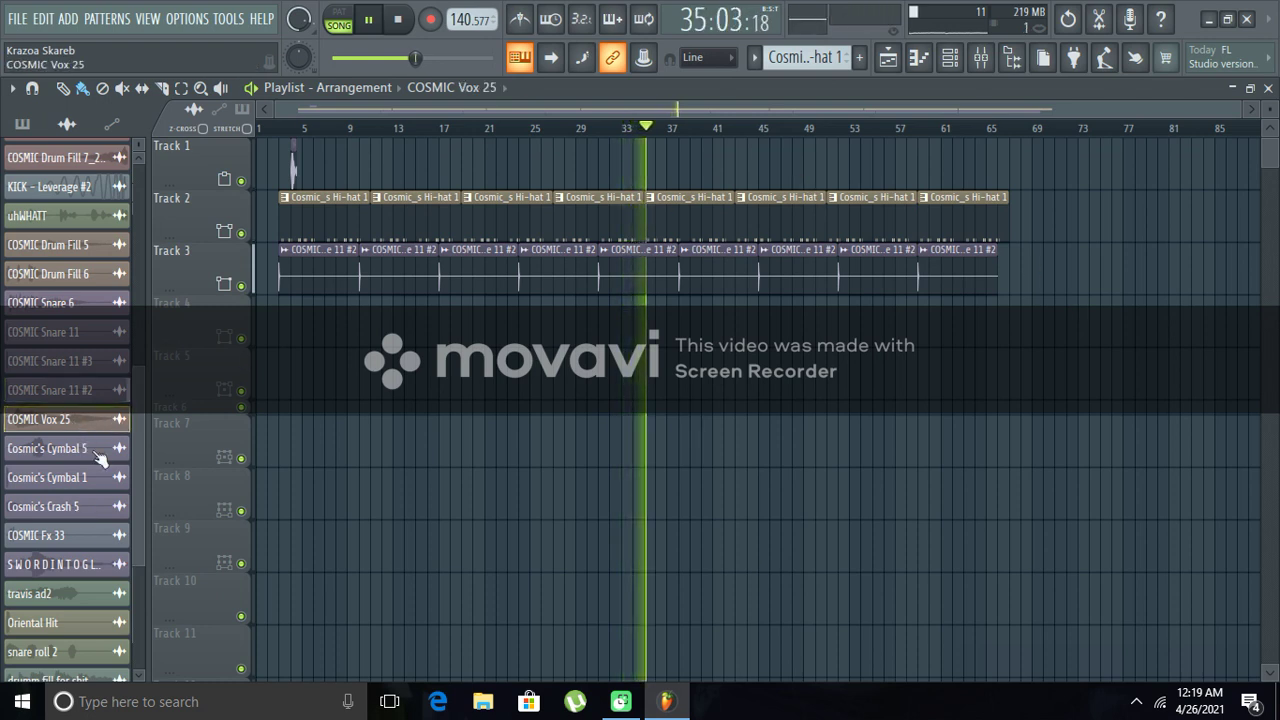
left_click(80, 448)
left_click(80, 506)
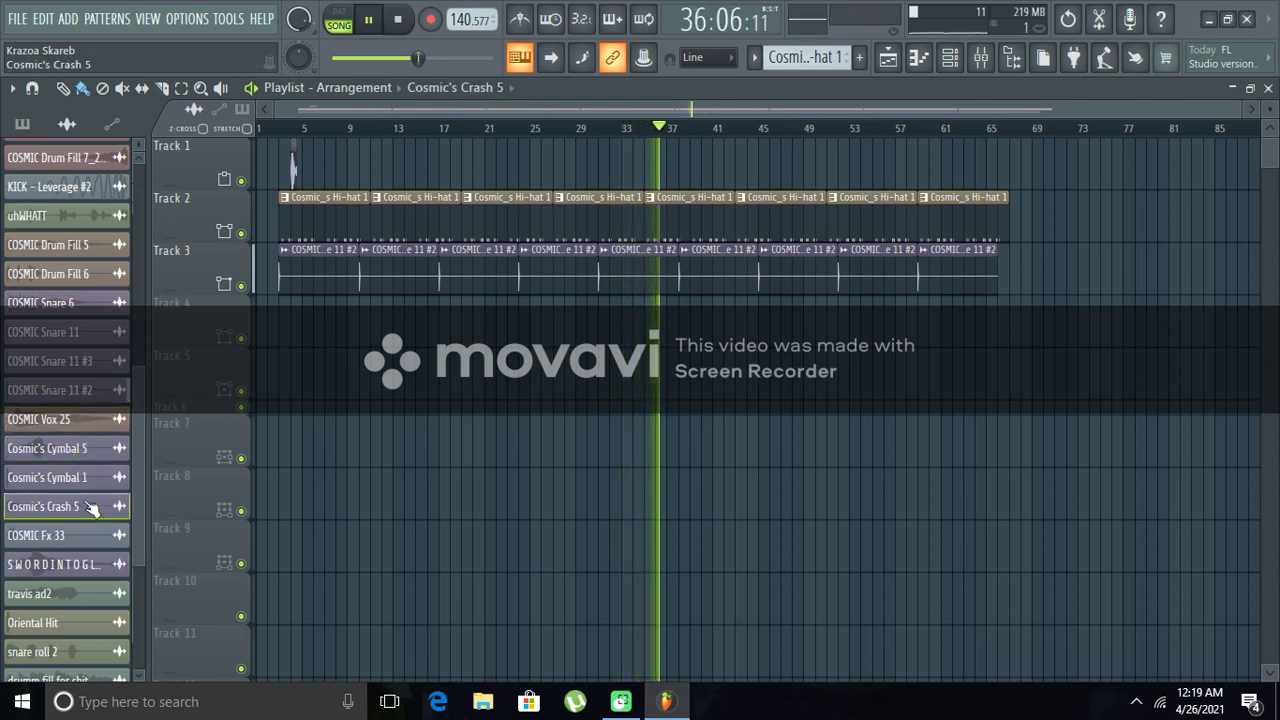
mouse_move(284, 310)
left_mouse_down()
mouse_move(416, 339)
mouse_move(489, 304)
mouse_move(1025, 314)
left_mouse_up()
left_click(400, 20)
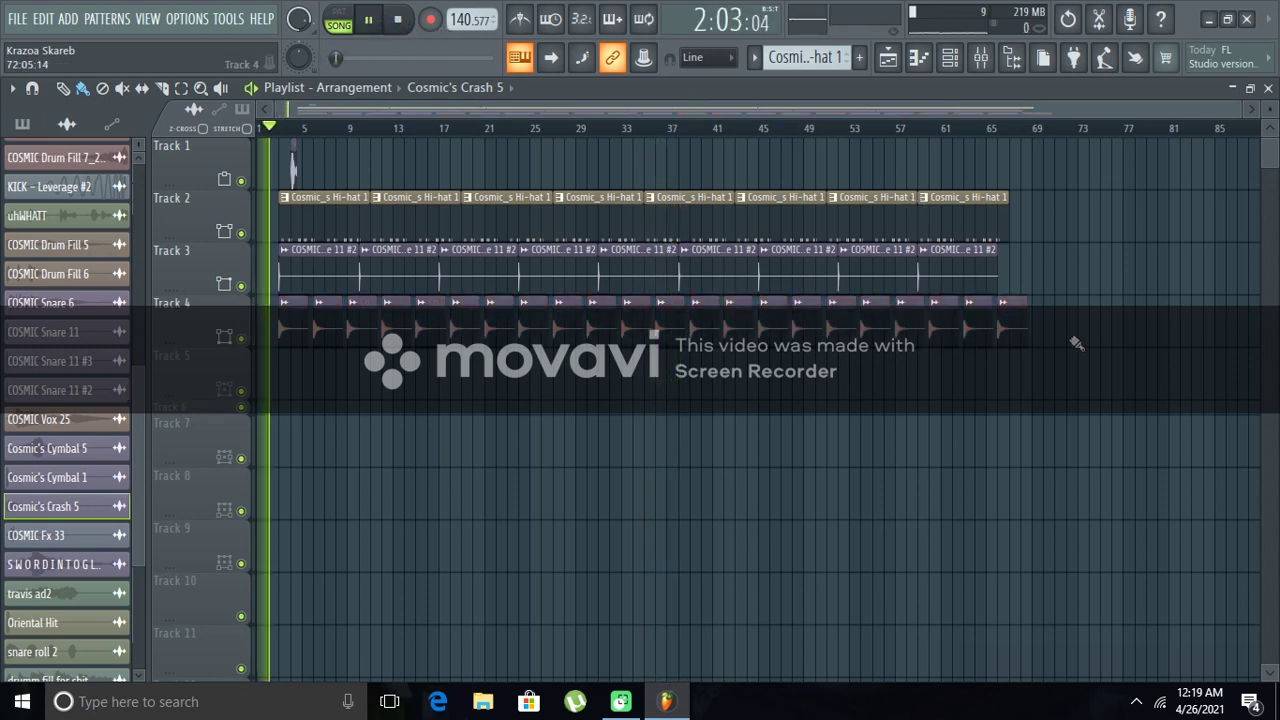
left_click(712, 410)
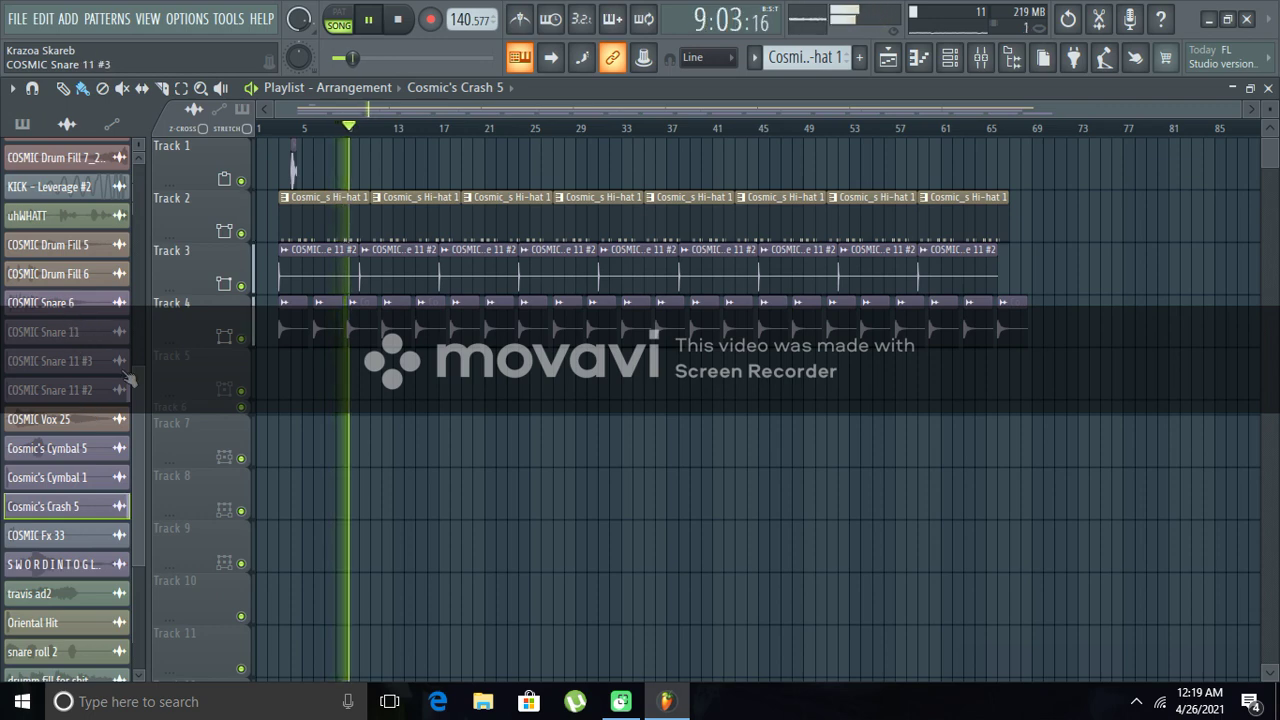
- Choose the COSMIC Open-Hat 12 pattern, paint its clips along Track 5 from bar 3 to about bar 75 and replay the arrangement
left_click_drag(140, 415, 142, 165)
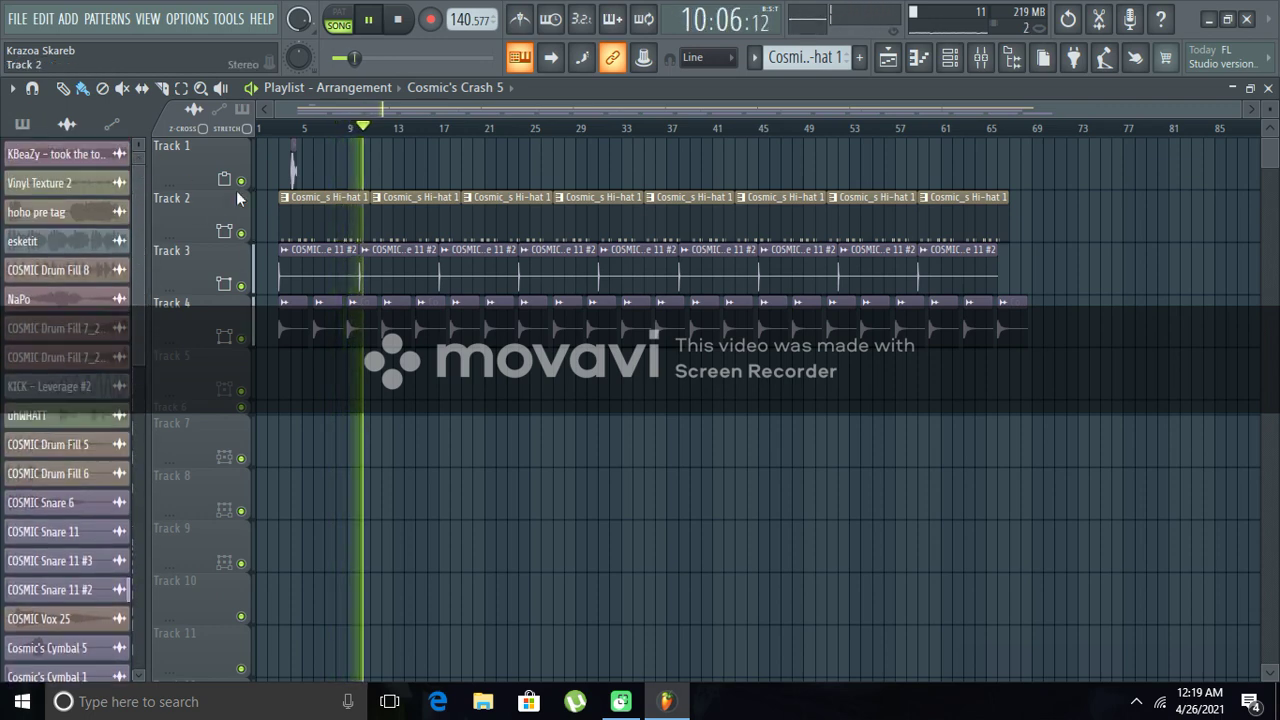
left_click(486, 87)
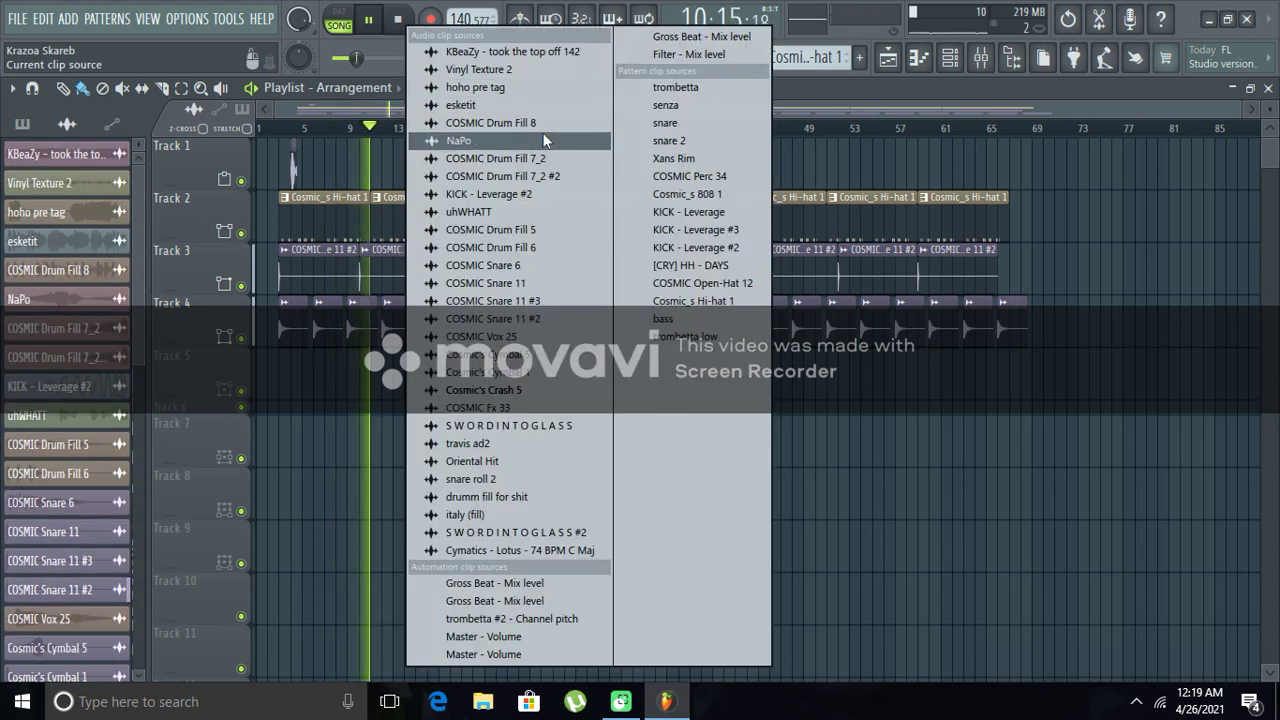
left_click(680, 284)
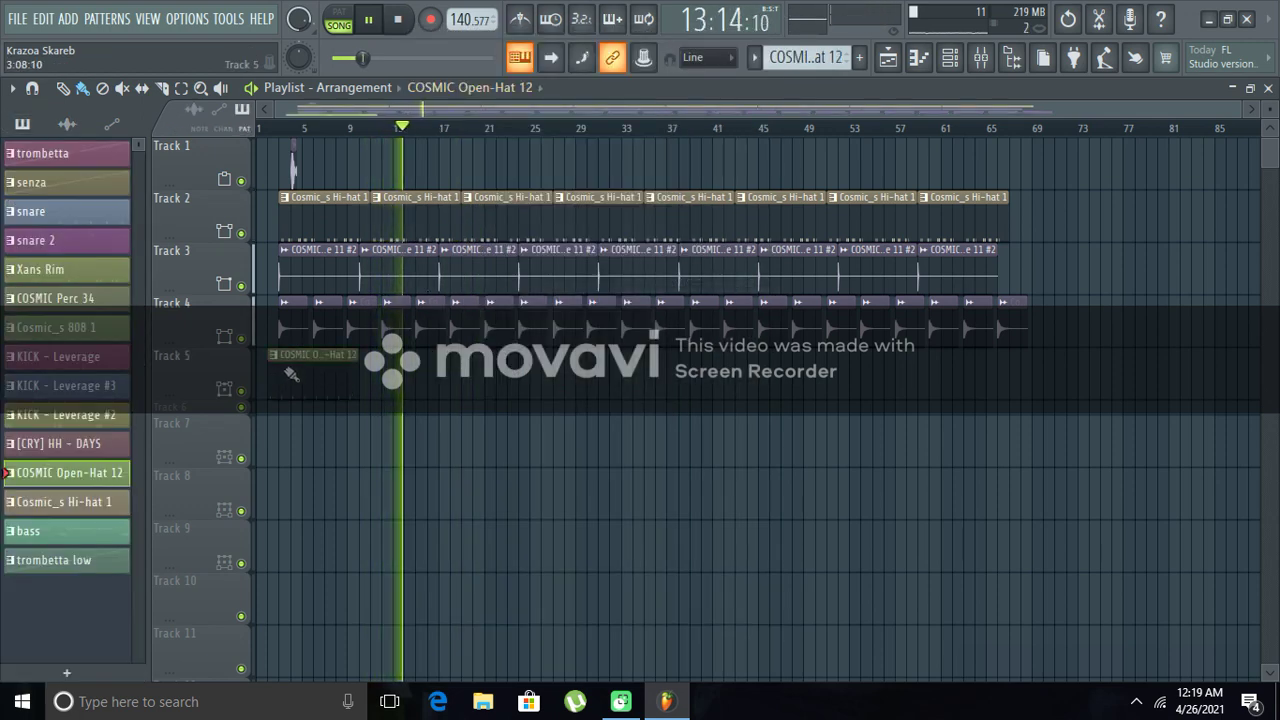
mouse_move(288, 370)
left_mouse_down()
mouse_move(382, 392)
mouse_move(633, 380)
mouse_move(1030, 392)
left_mouse_up()
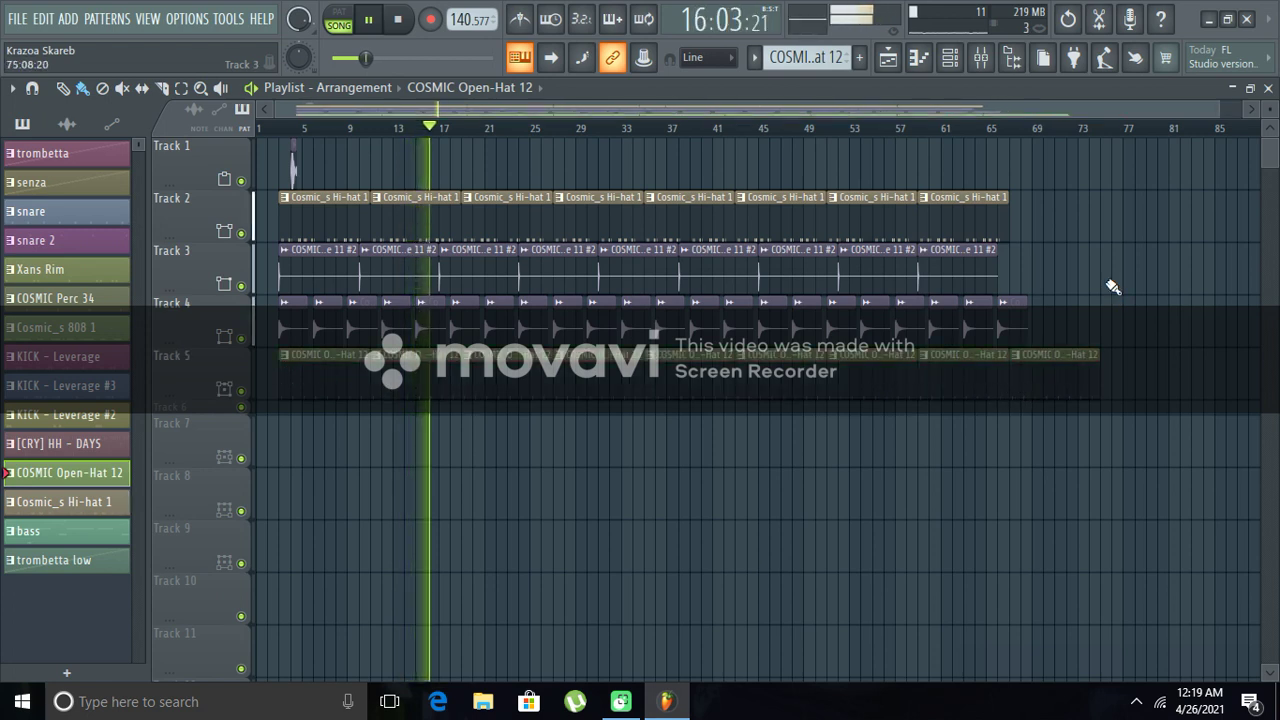
left_click(398, 20)
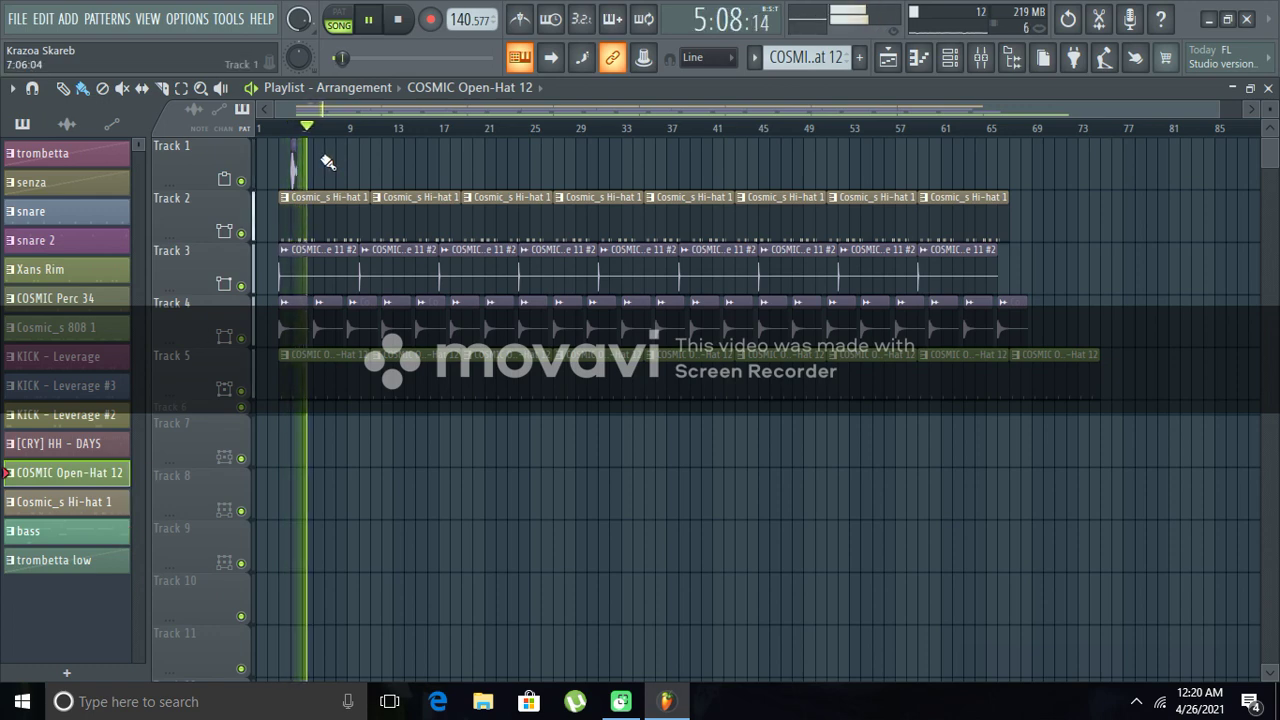
- Move the short audio clip on Track 1 to start at bar 3 and look through the project's audio clips
left_click(66, 123)
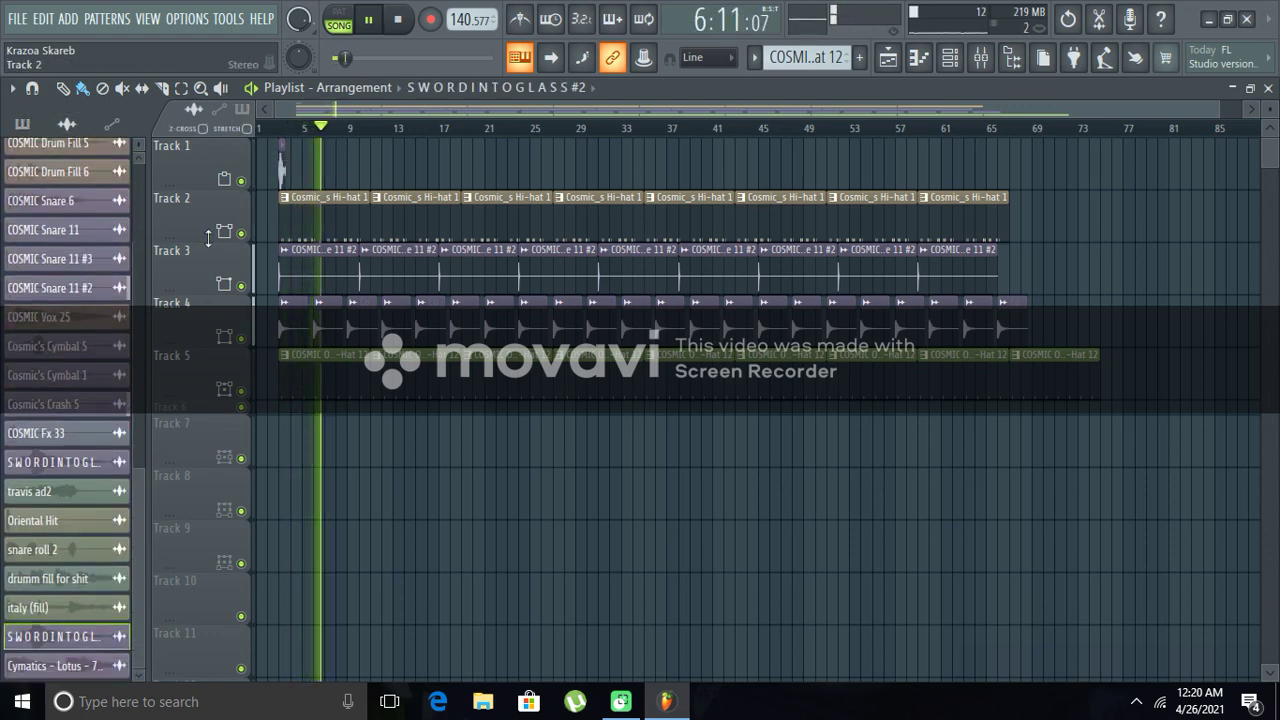
left_click_drag(133, 497, 143, 155)
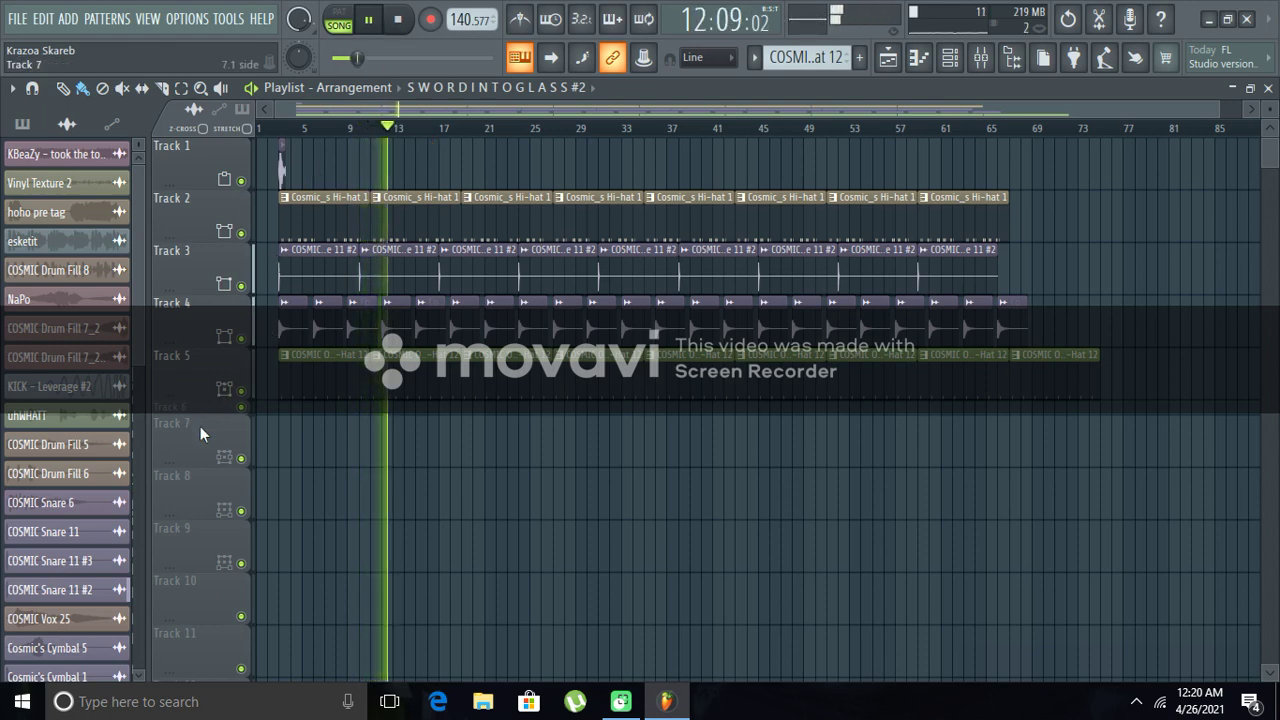
scroll(143, 310, "down", 3)
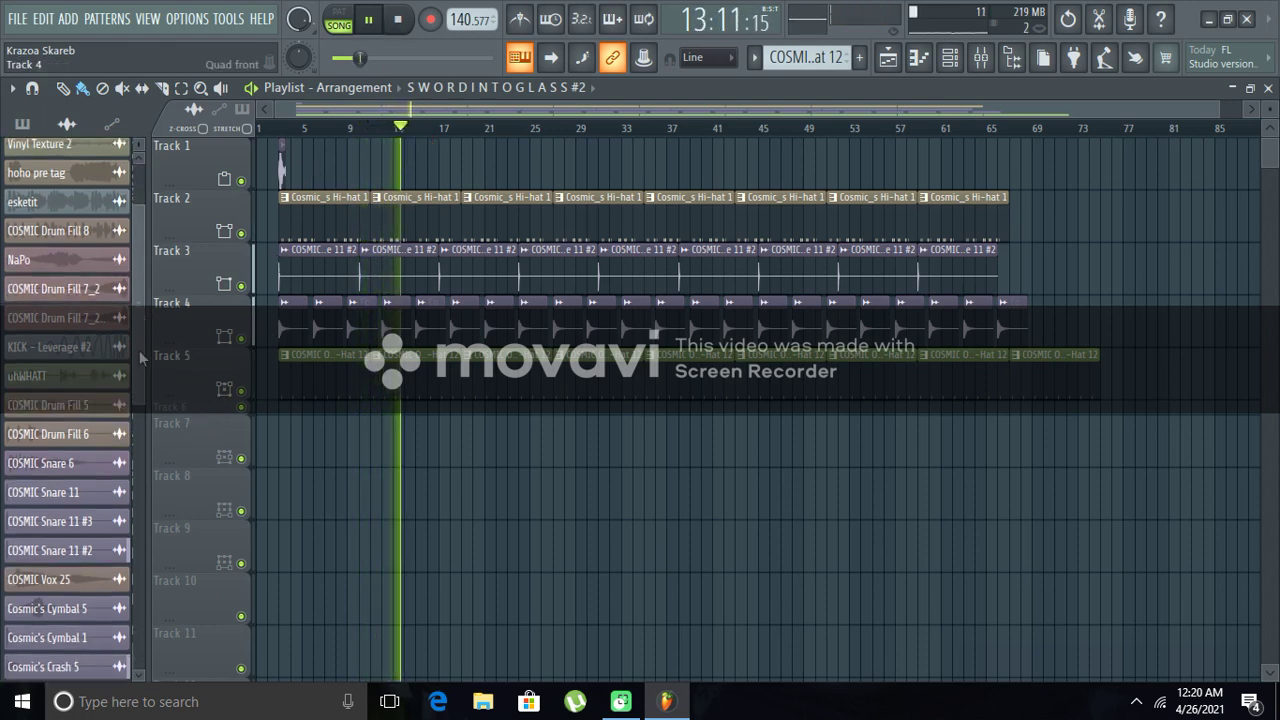
scroll(140, 368, "down", 10)
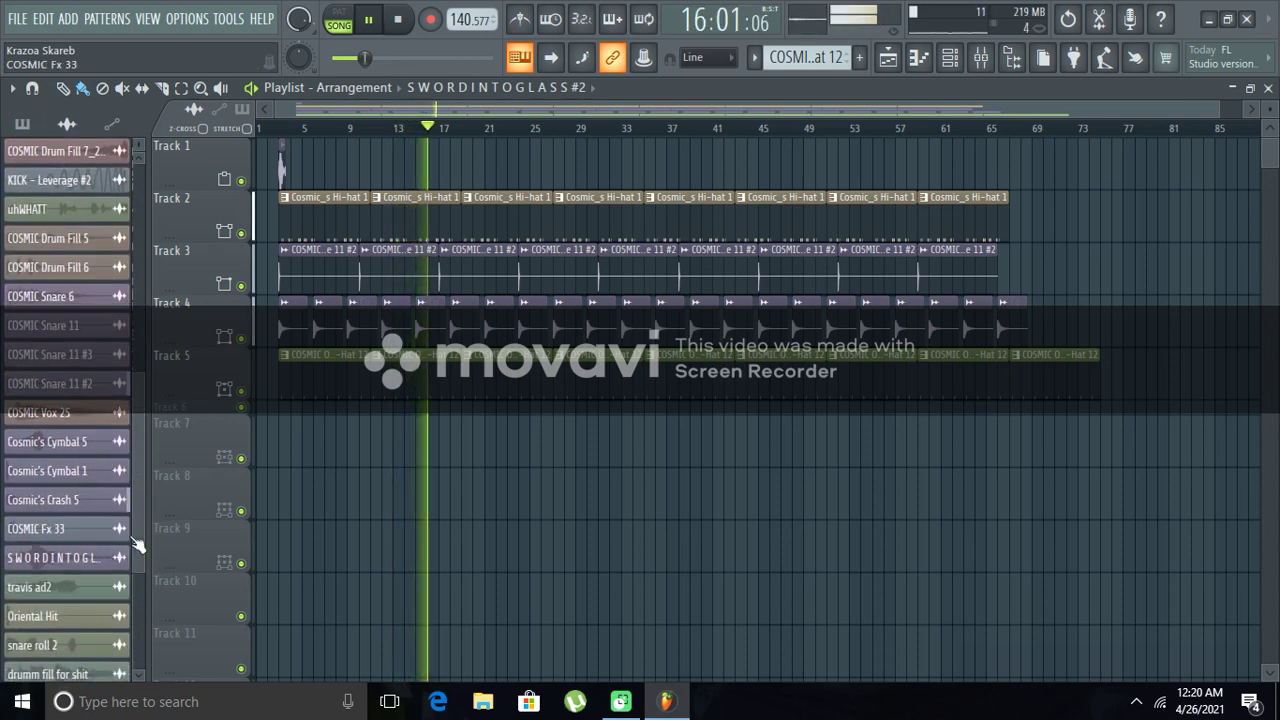
scroll(138, 556, "down", 1)
scroll(138, 556, "down", 6)
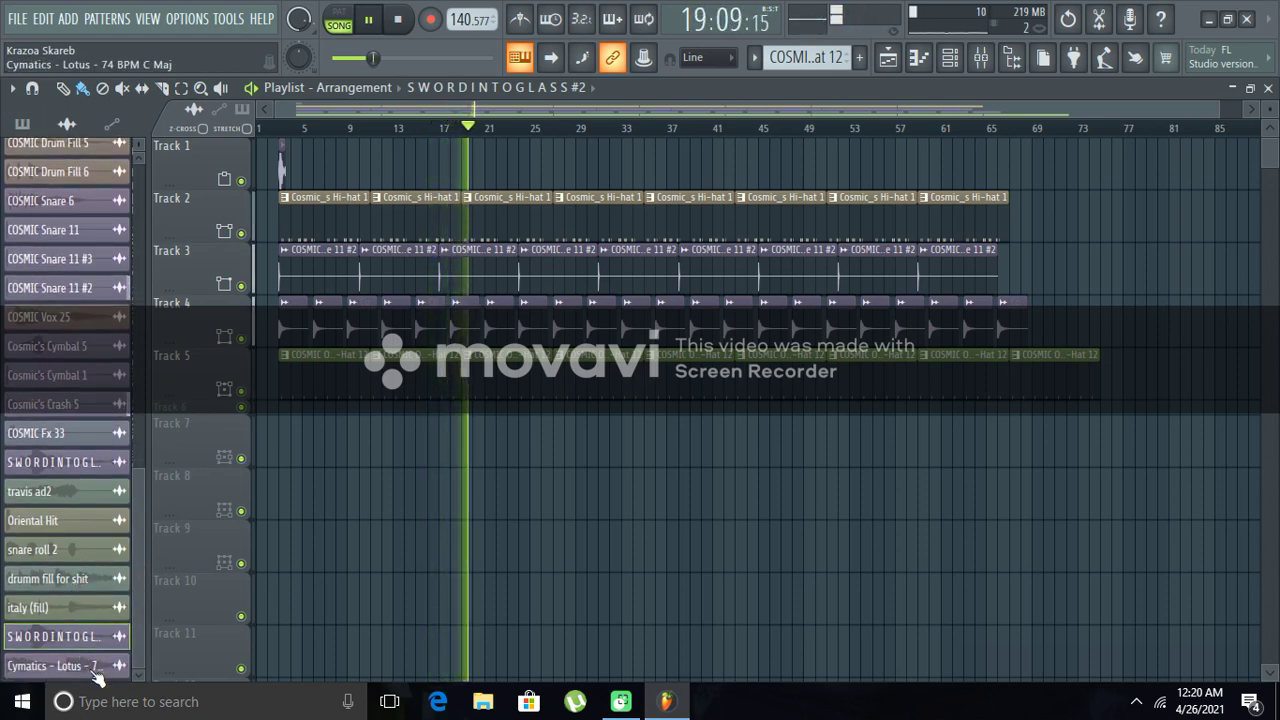
scroll(142, 593, "up", 7)
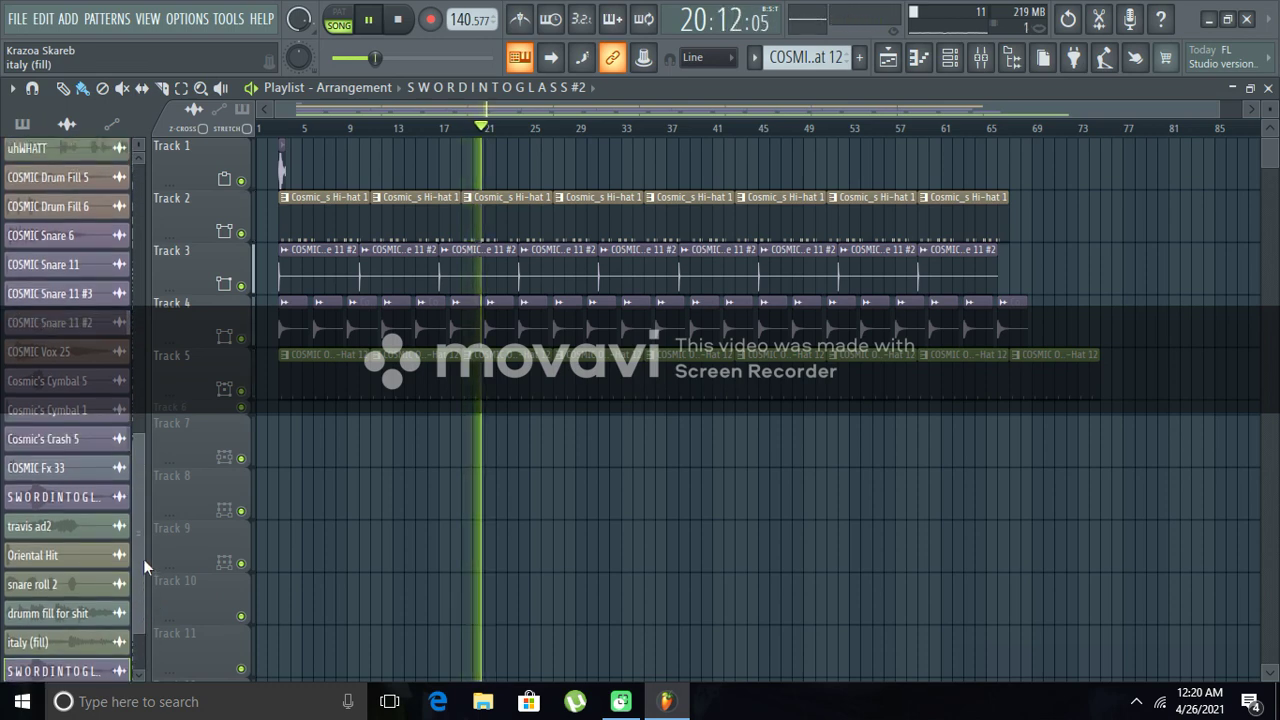
scroll(139, 479, "up", 7)
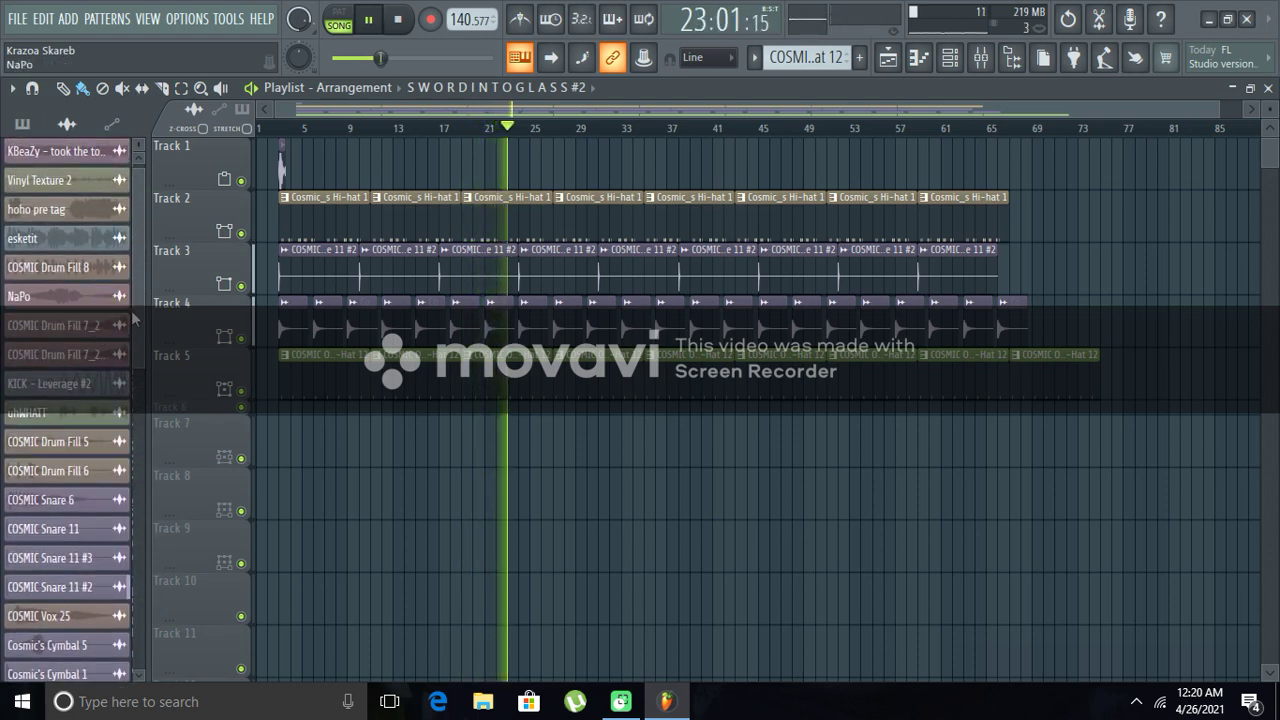
scroll(135, 318, "down", 4)
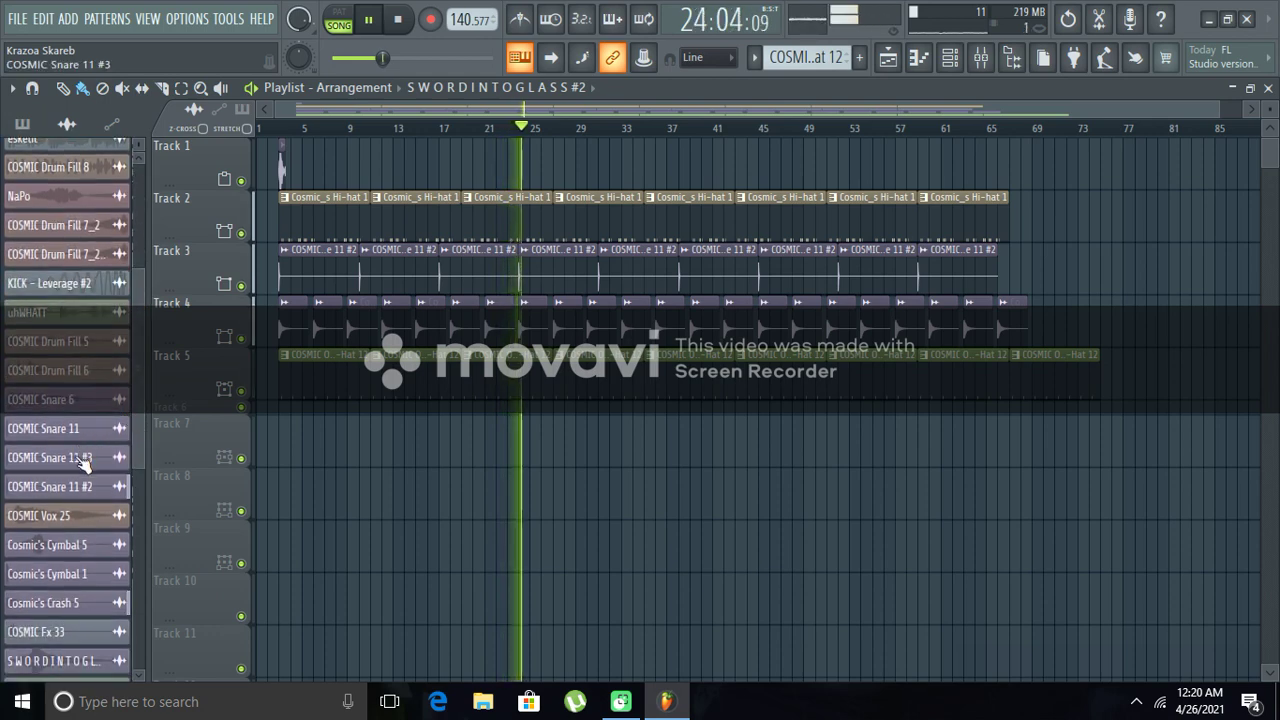
- Choose COSMIC Snare 11 #3, place six clips along Track 7 from bar 2 to about bar 48 and replay the arrangement
left_click(85, 457)
mouse_move(268, 437)
left_mouse_down()
mouse_move(368, 485)
mouse_move(408, 461)
mouse_move(716, 476)
left_mouse_up()
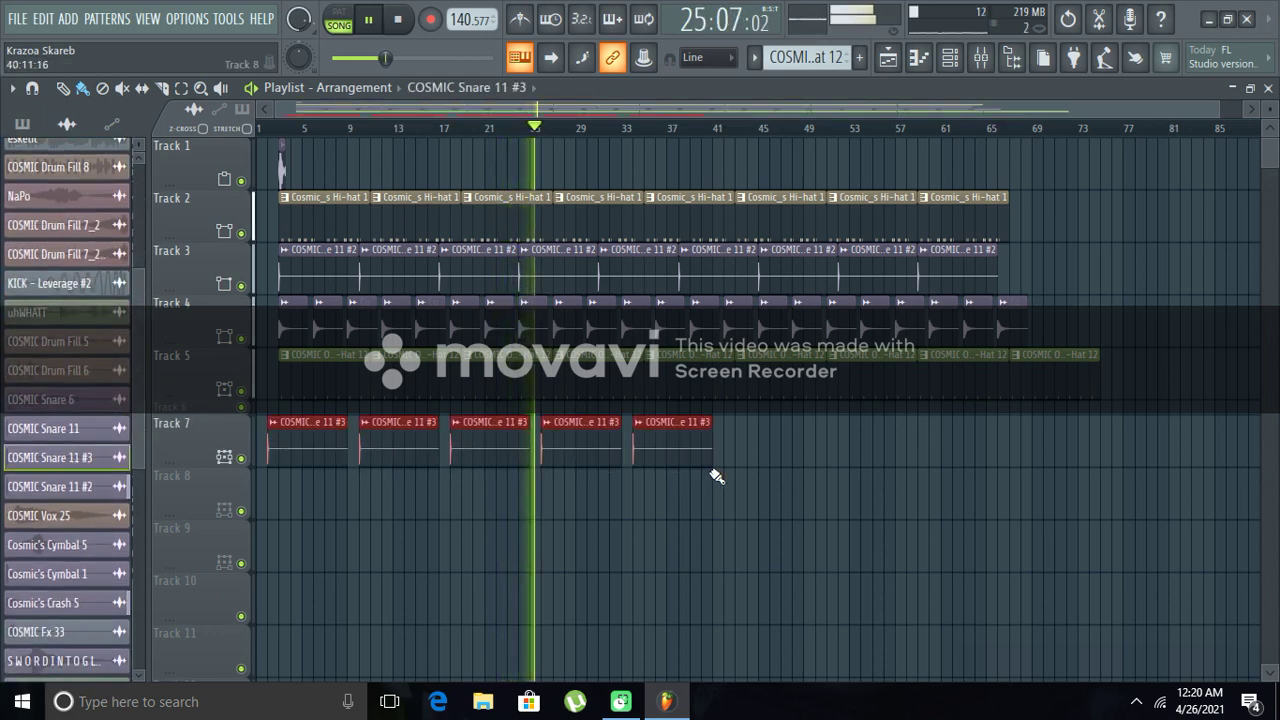
left_click(737, 440)
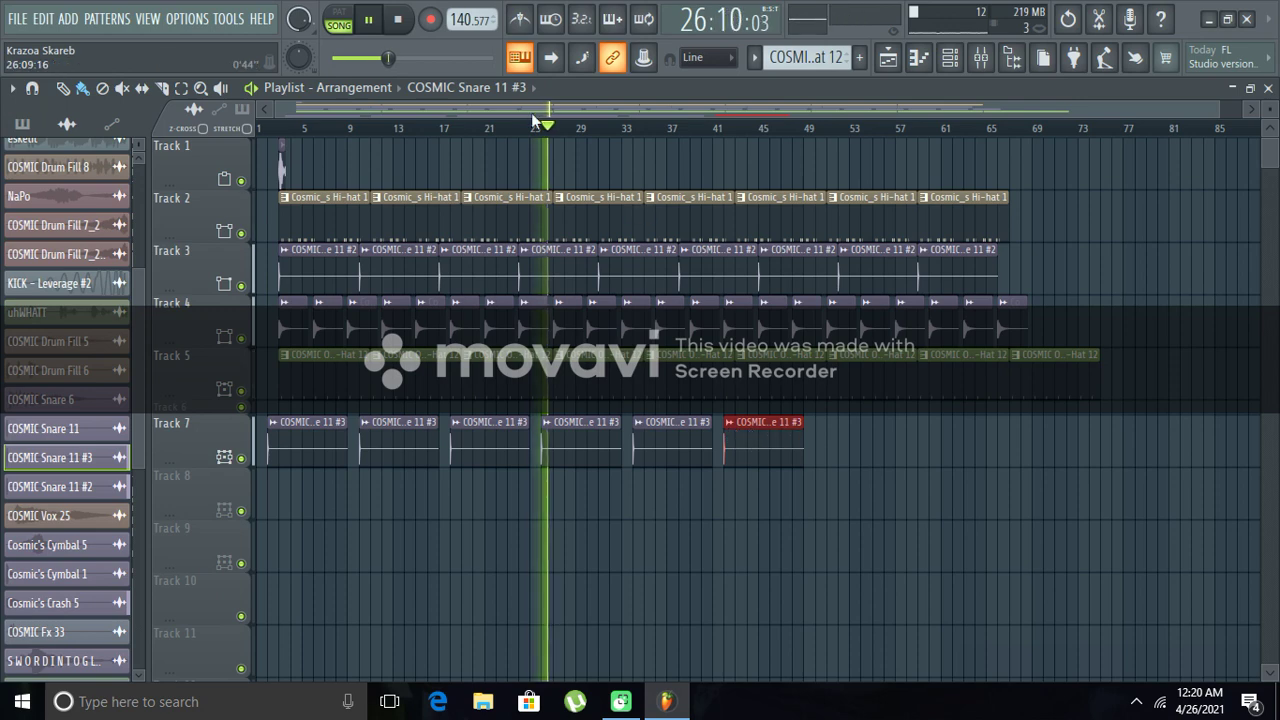
left_click(399, 21)
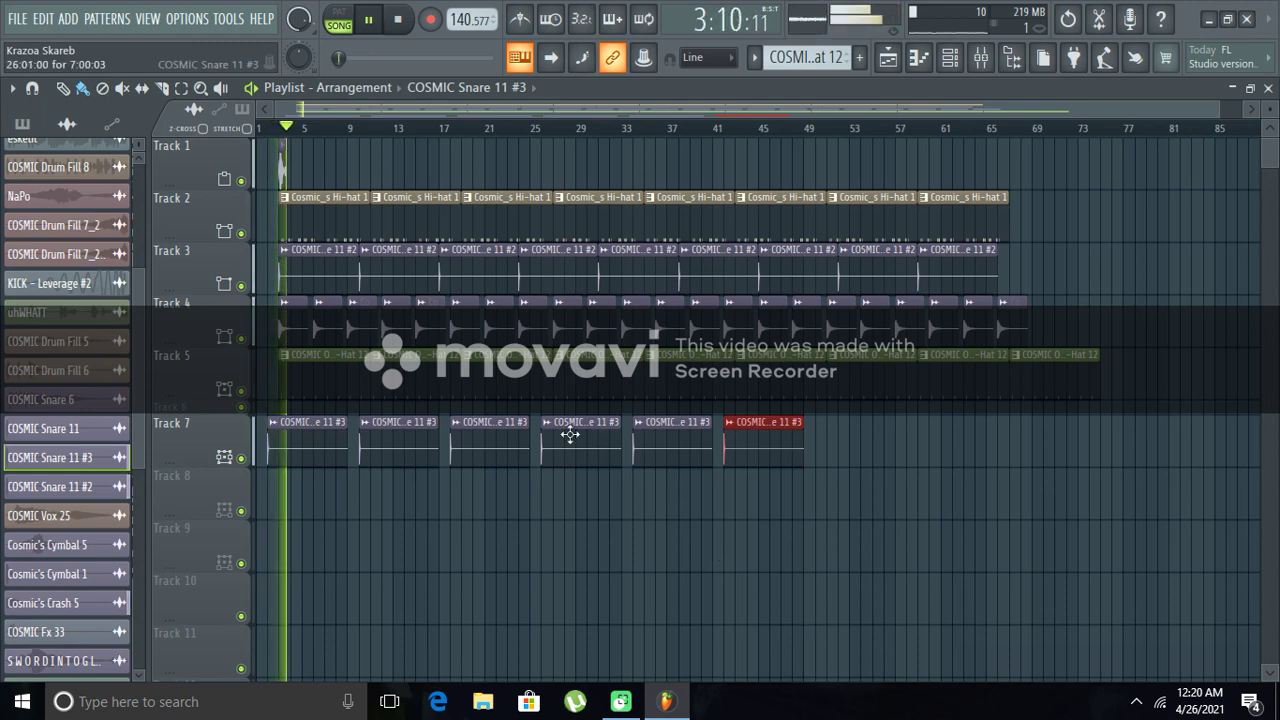
- Move the first COSMIC Snare 11 #3 clip on Track 7 to start at about bar 4 and restart playback
left_click_drag(277, 449, 282, 447)
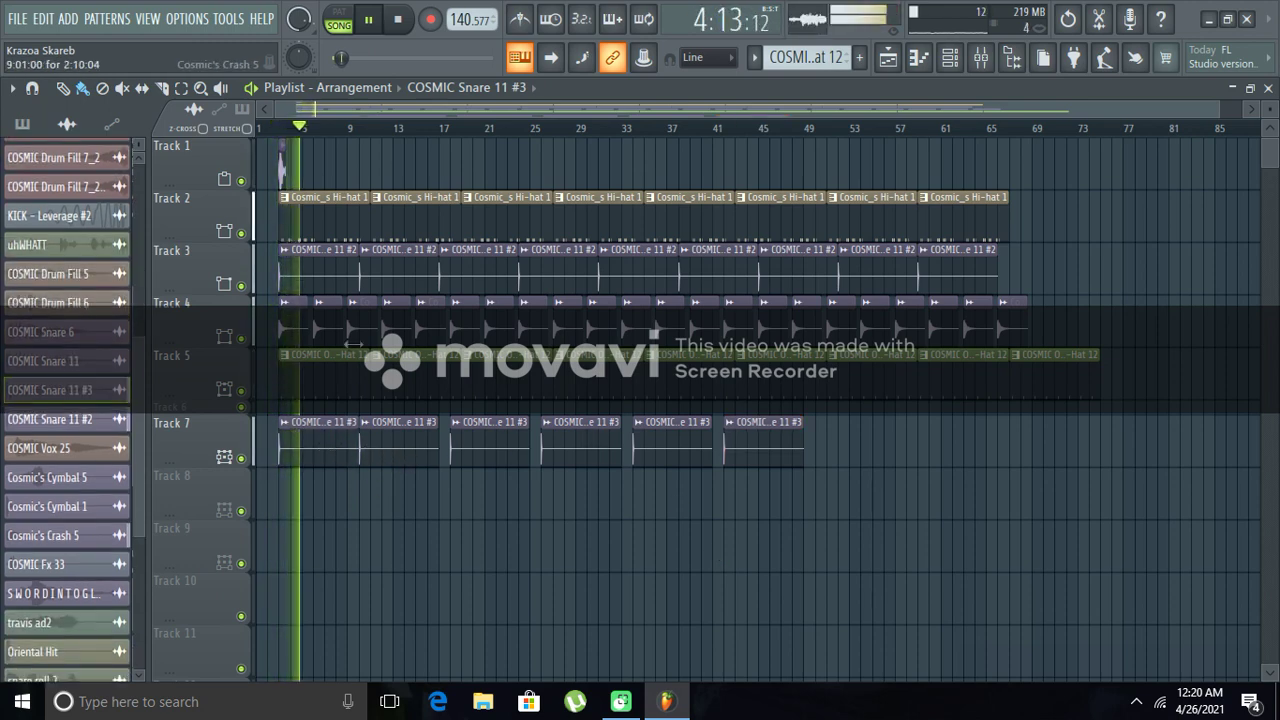
left_click(397, 20)
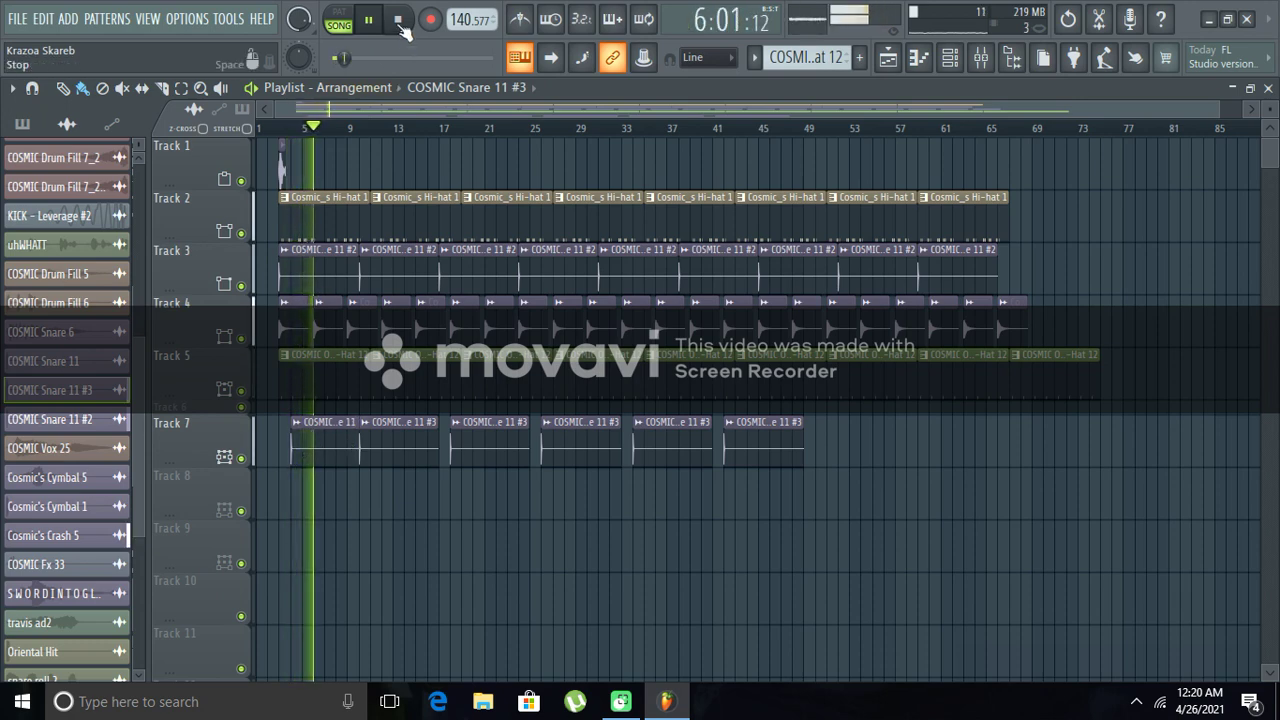
left_click(363, 22)
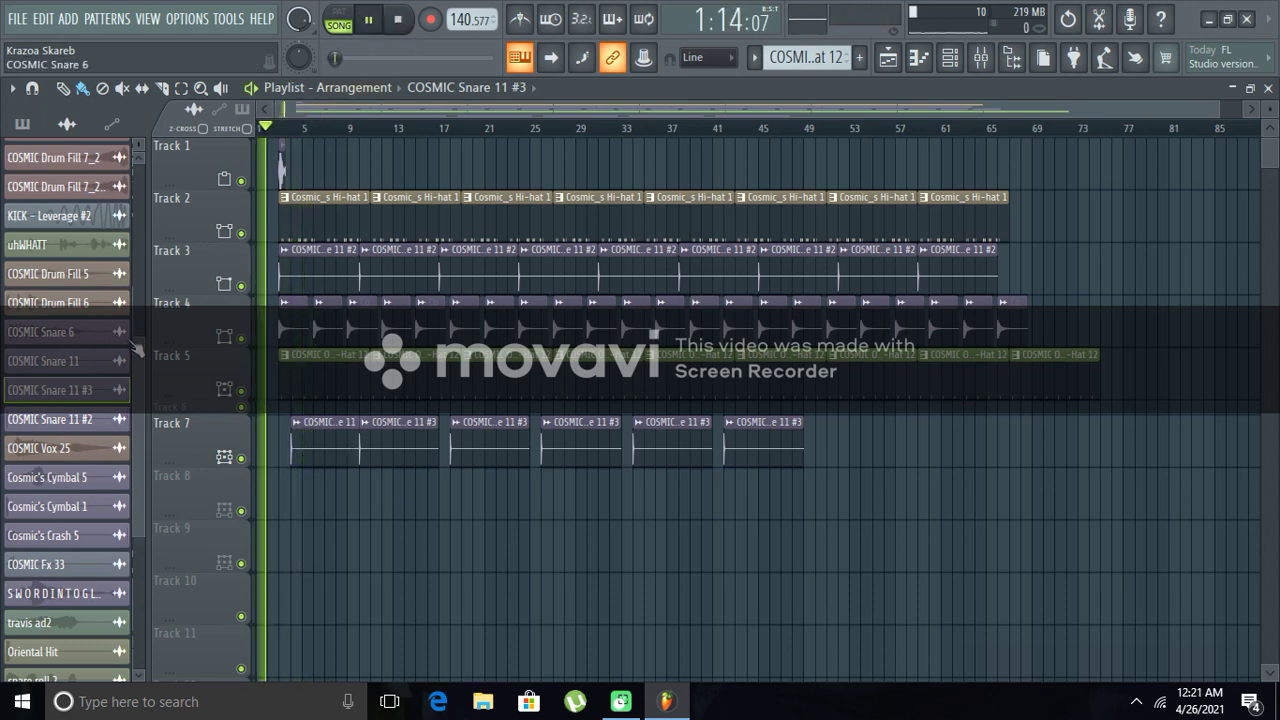
scroll(142, 358, "down", 1)
scroll(141, 365, "down", 1)
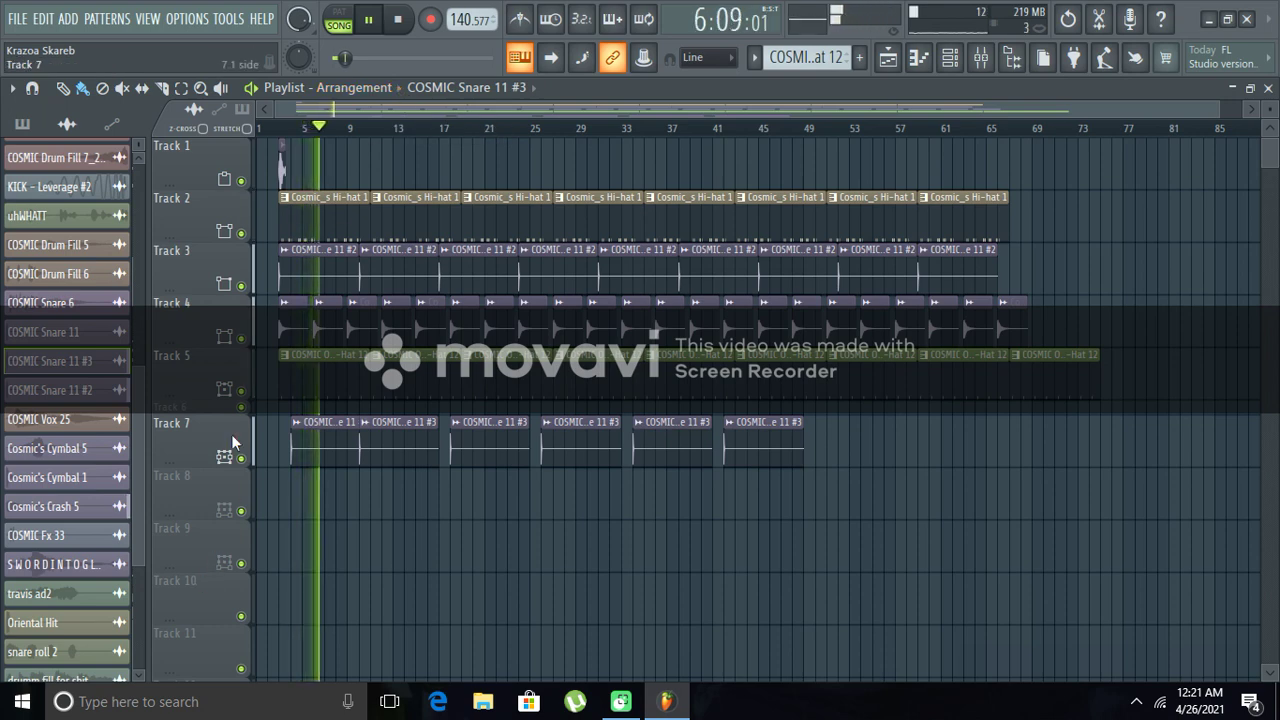
scroll(137, 452, "down", 1)
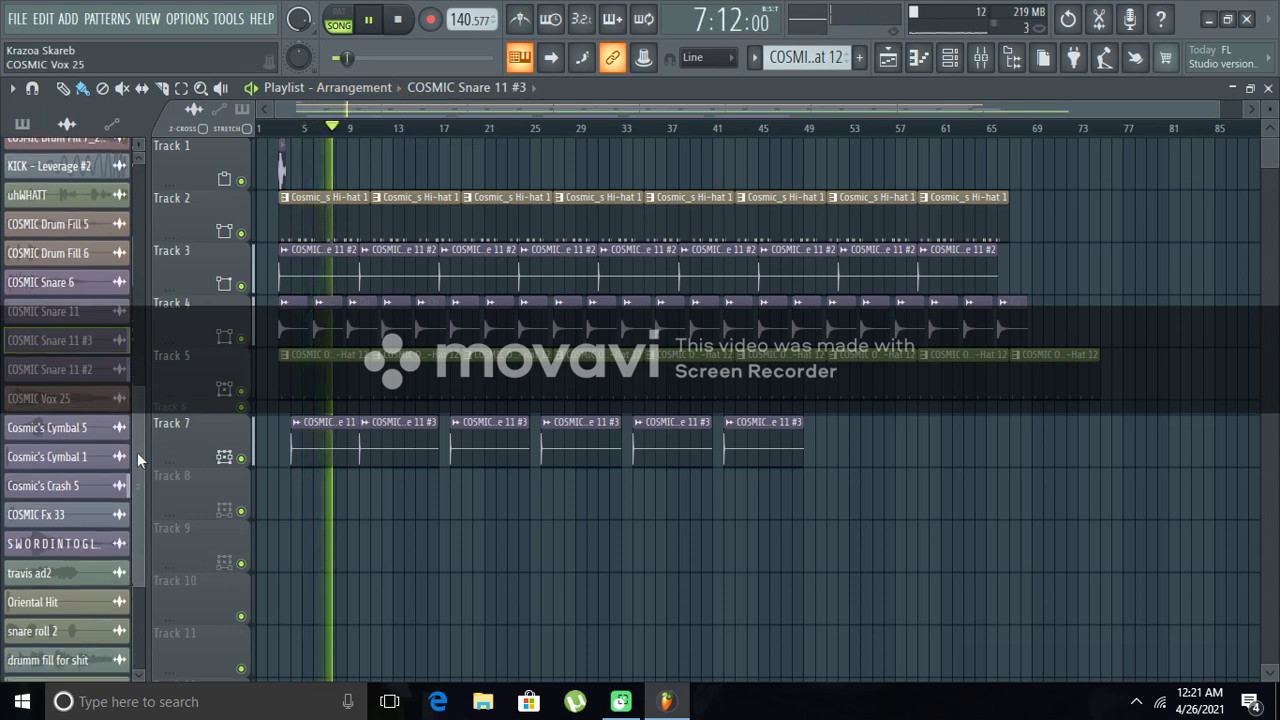
scroll(137, 452, "up", 1)
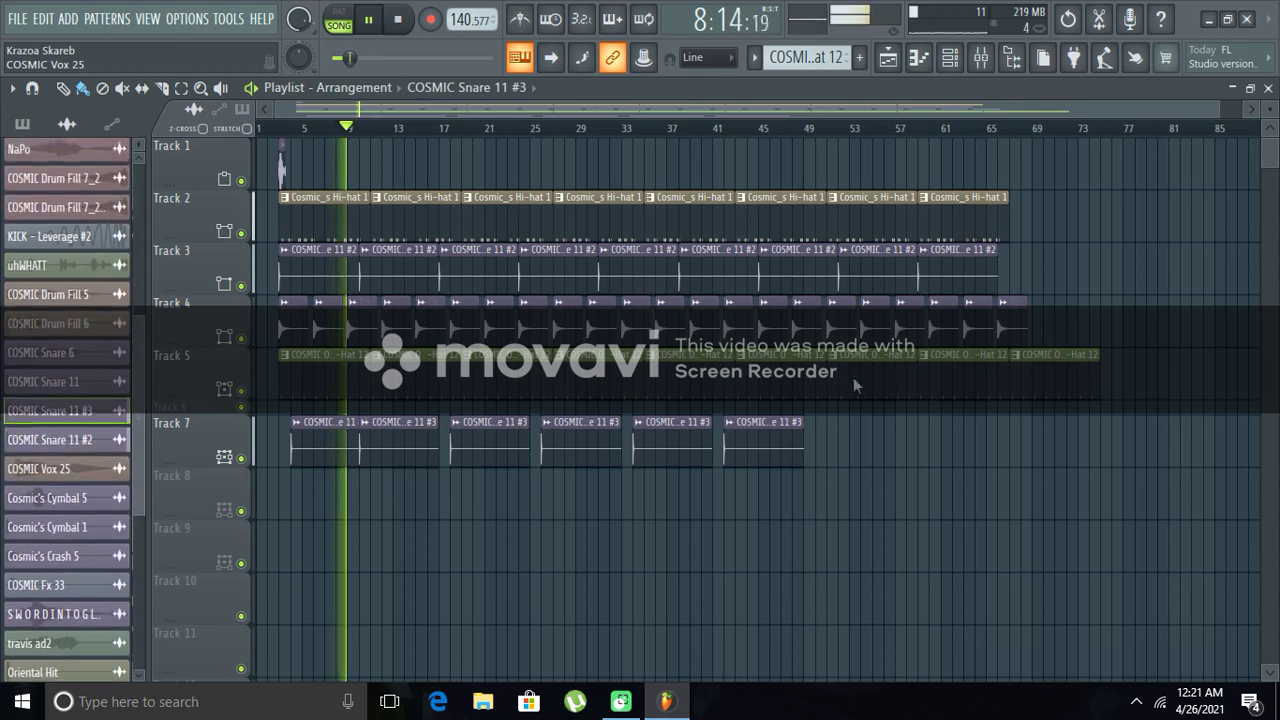
scroll(101, 446, "down", 1)
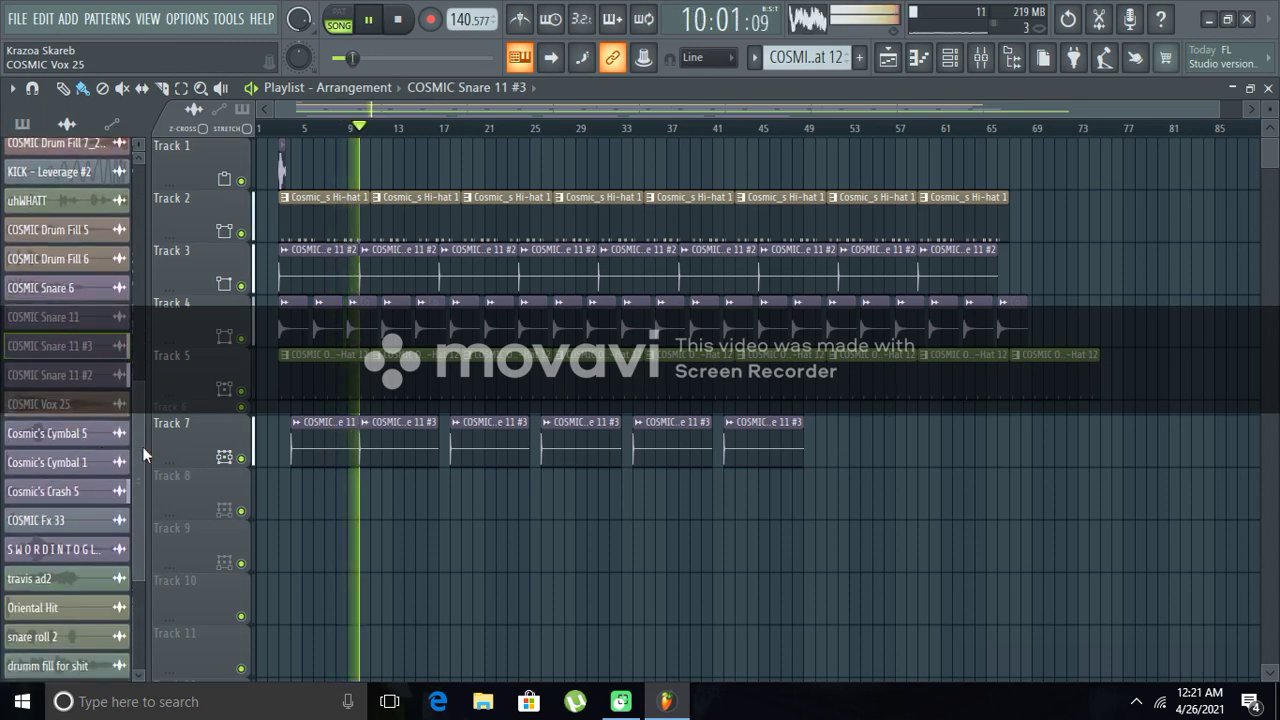
- Add COSMIC Snare 11 #3 clips on Track 7 at about bars 50, 58, 66 and 74, removing the extra one at about bar 82
left_click(834, 457)
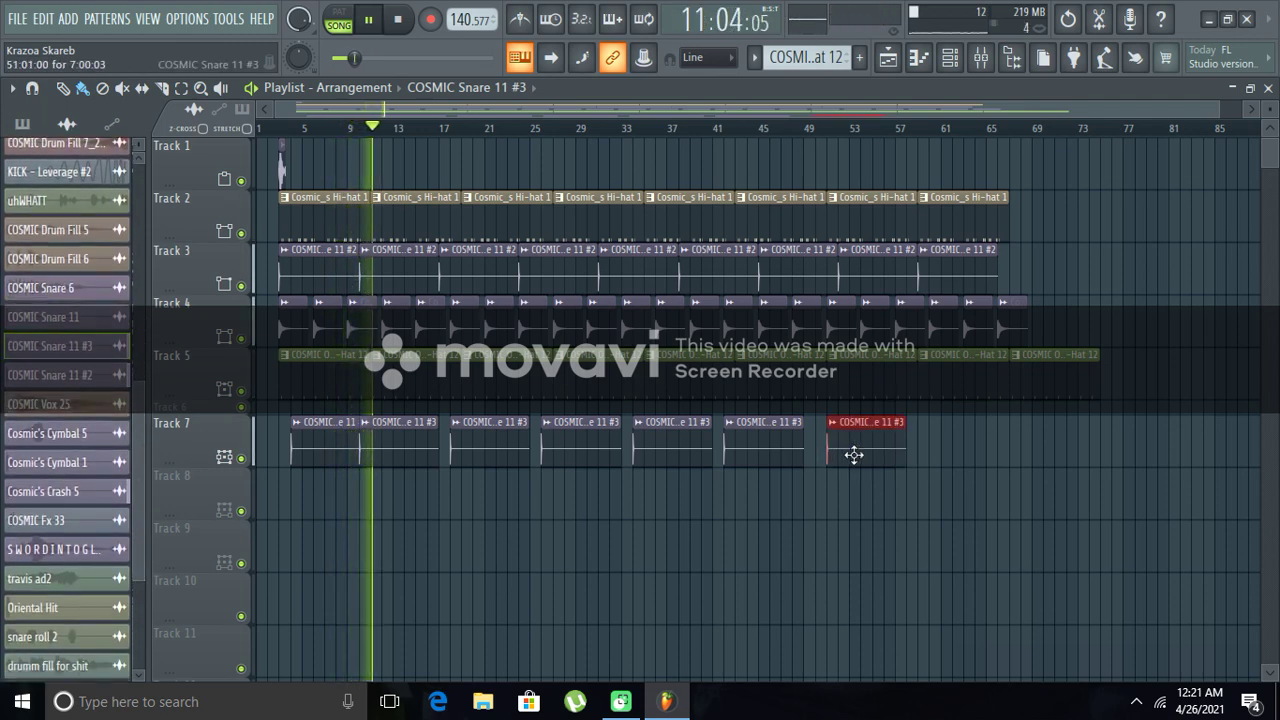
left_click_drag(845, 451, 831, 449)
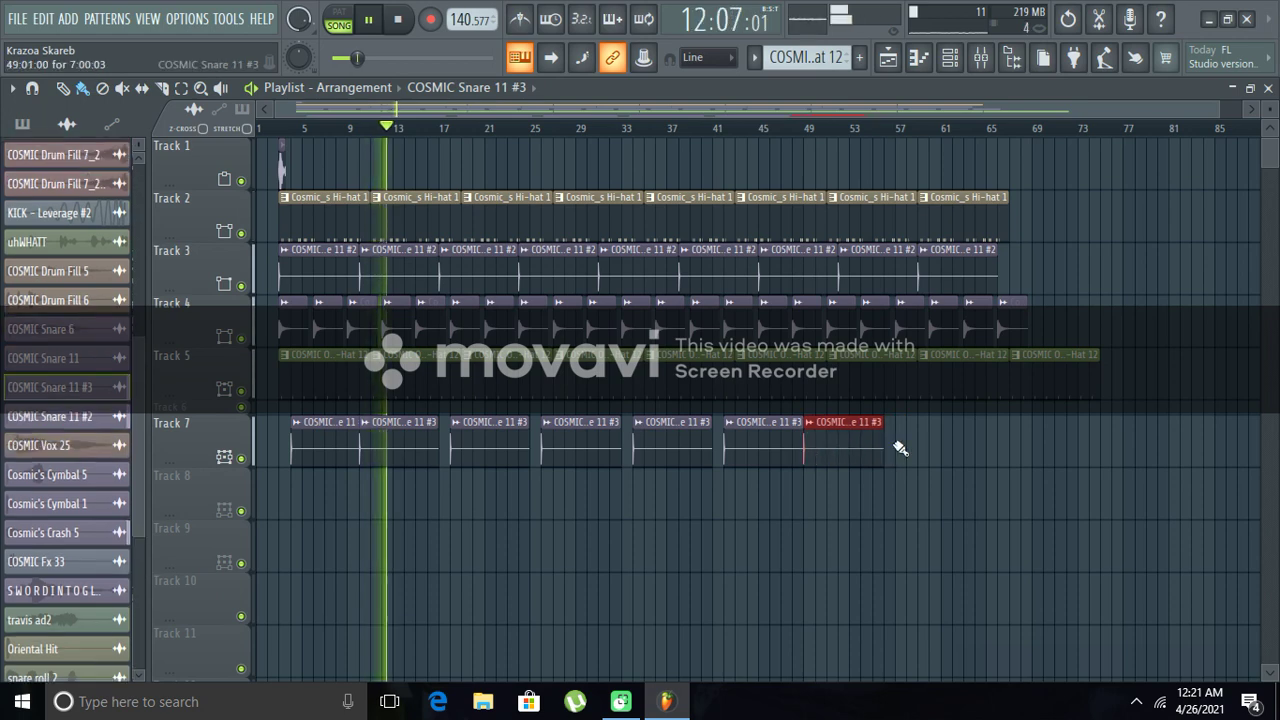
left_click_drag(857, 448, 861, 448)
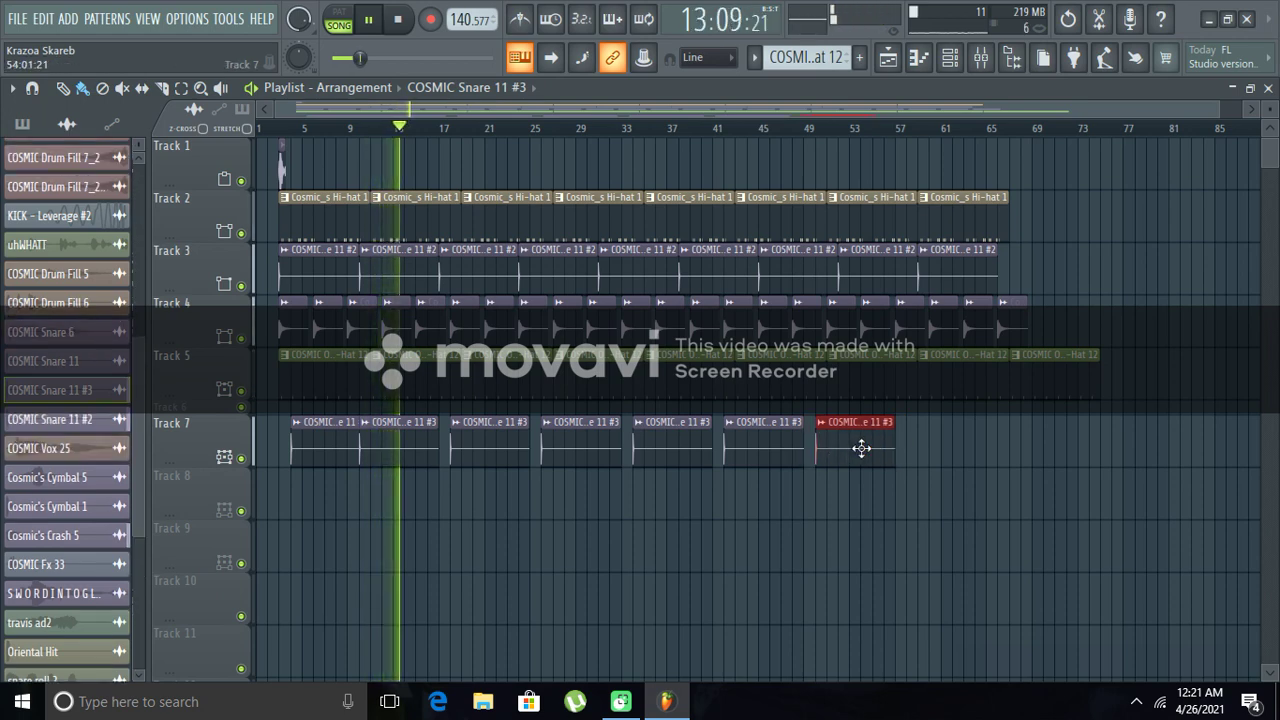
left_click(913, 448)
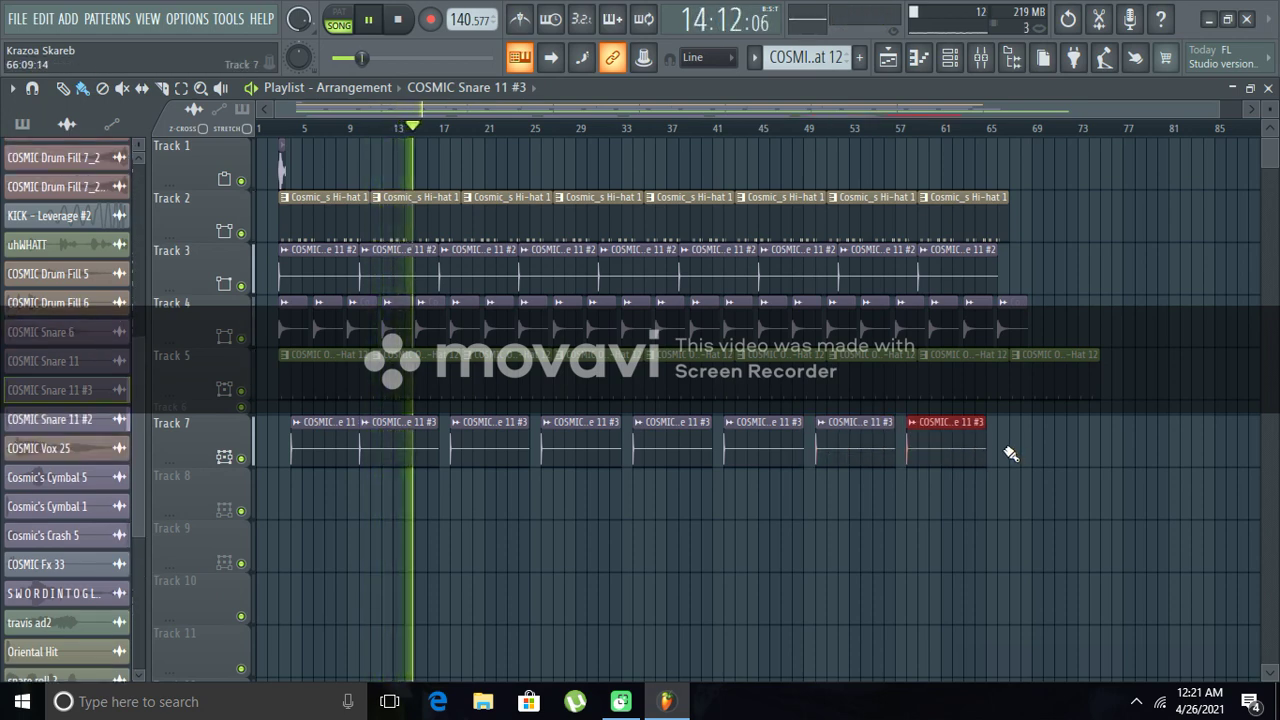
left_click(1005, 448)
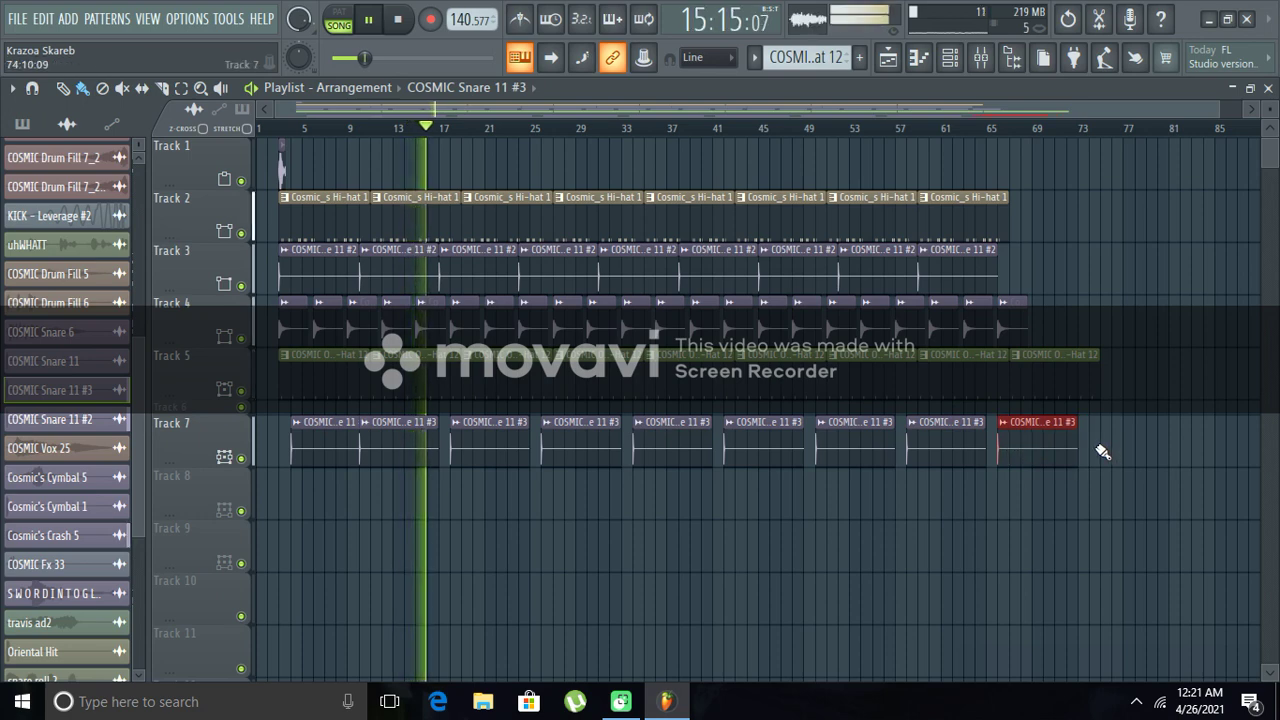
left_click(1094, 448)
left_click(1182, 448)
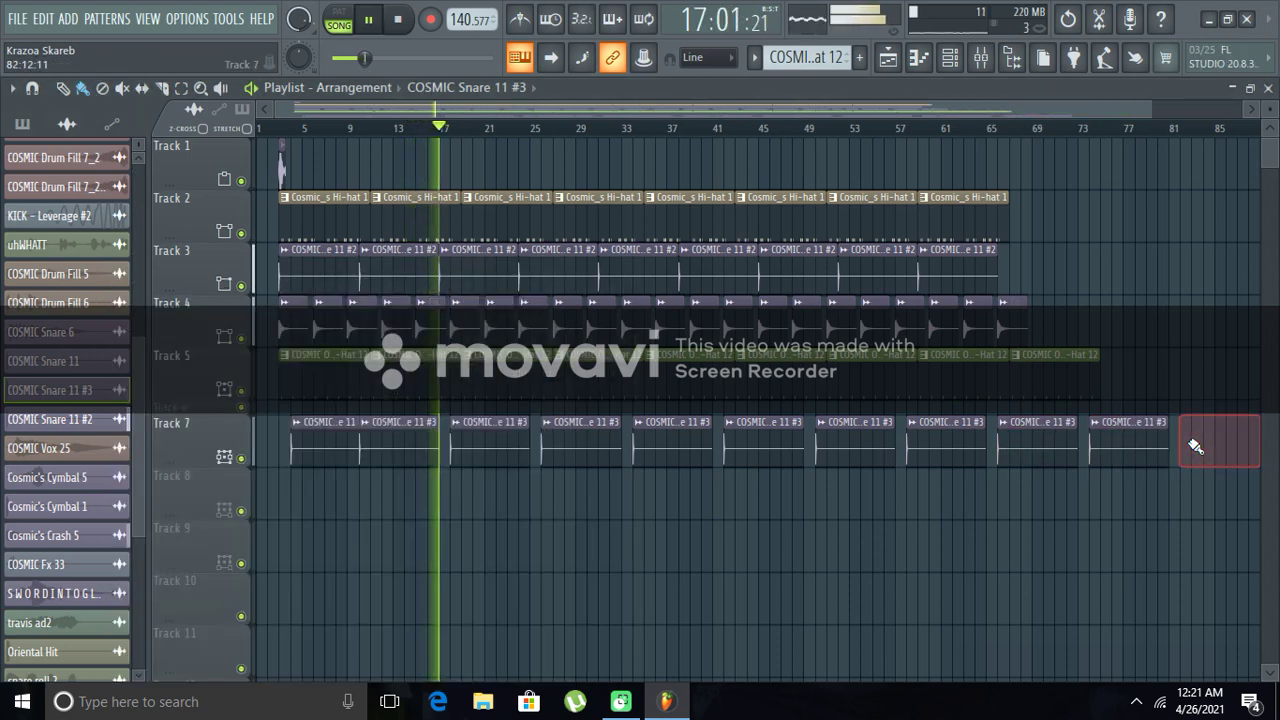
right_click(1195, 447)
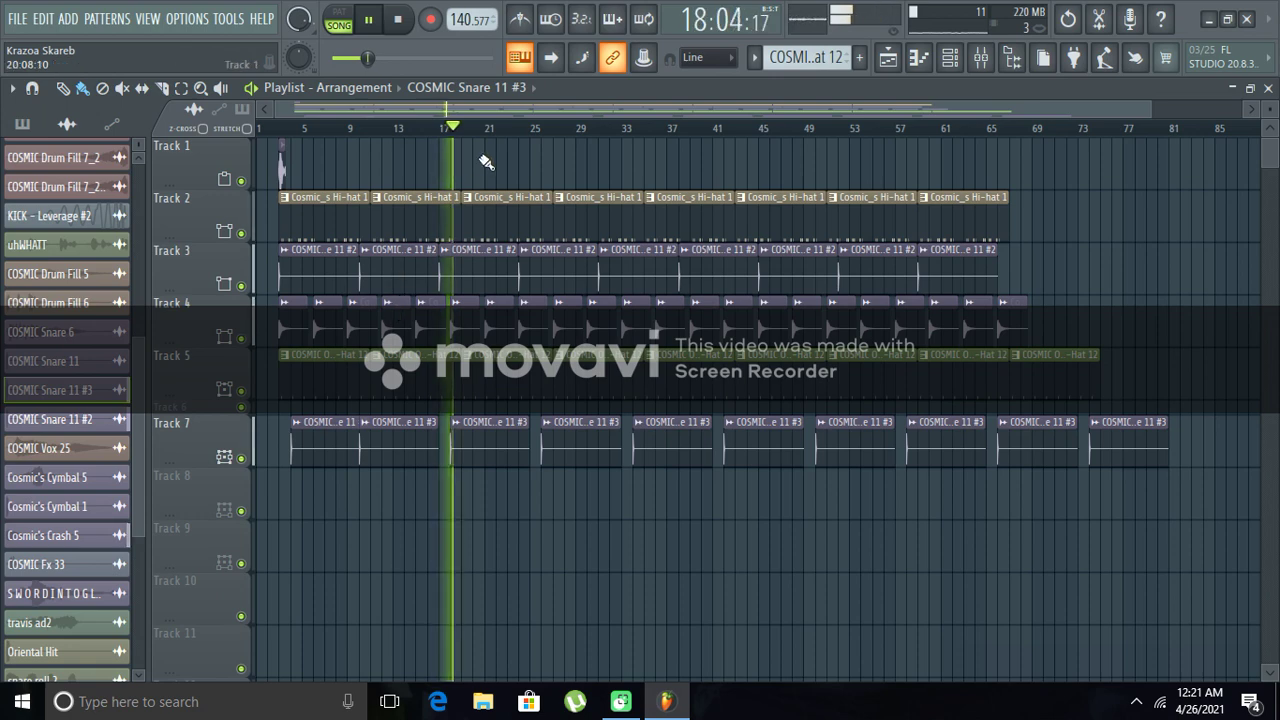
- Save the project under the new name krazoa skarab track4 in the by yourself folder
scroll(125, 260, "up", 3)
scroll(120, 250, "up", 3)
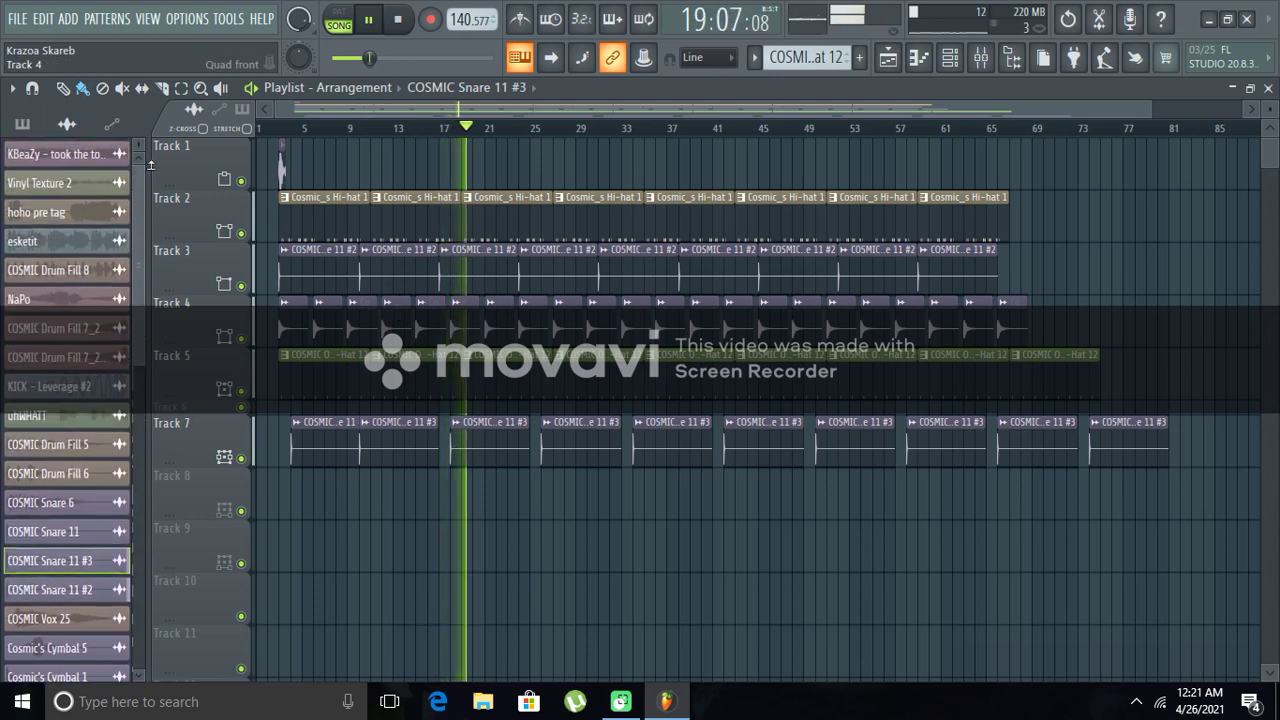
left_click(17, 19)
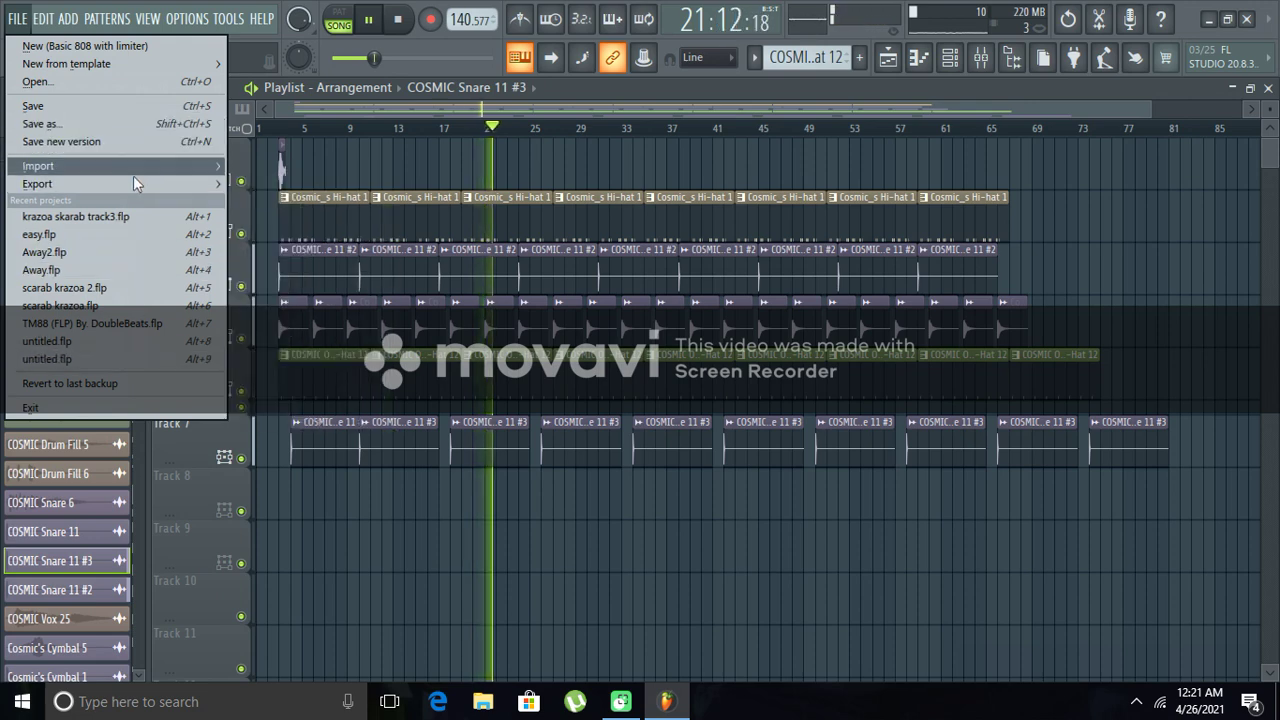
mouse_move(132, 172)
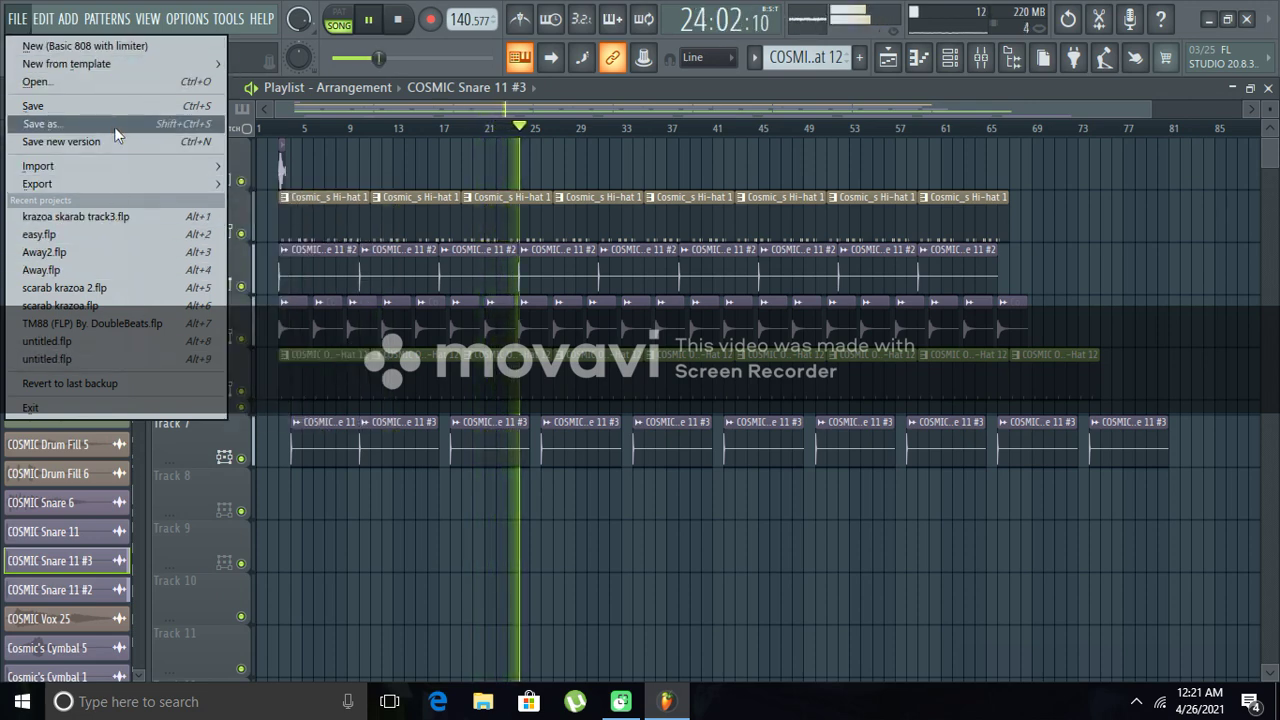
left_click(89, 121)
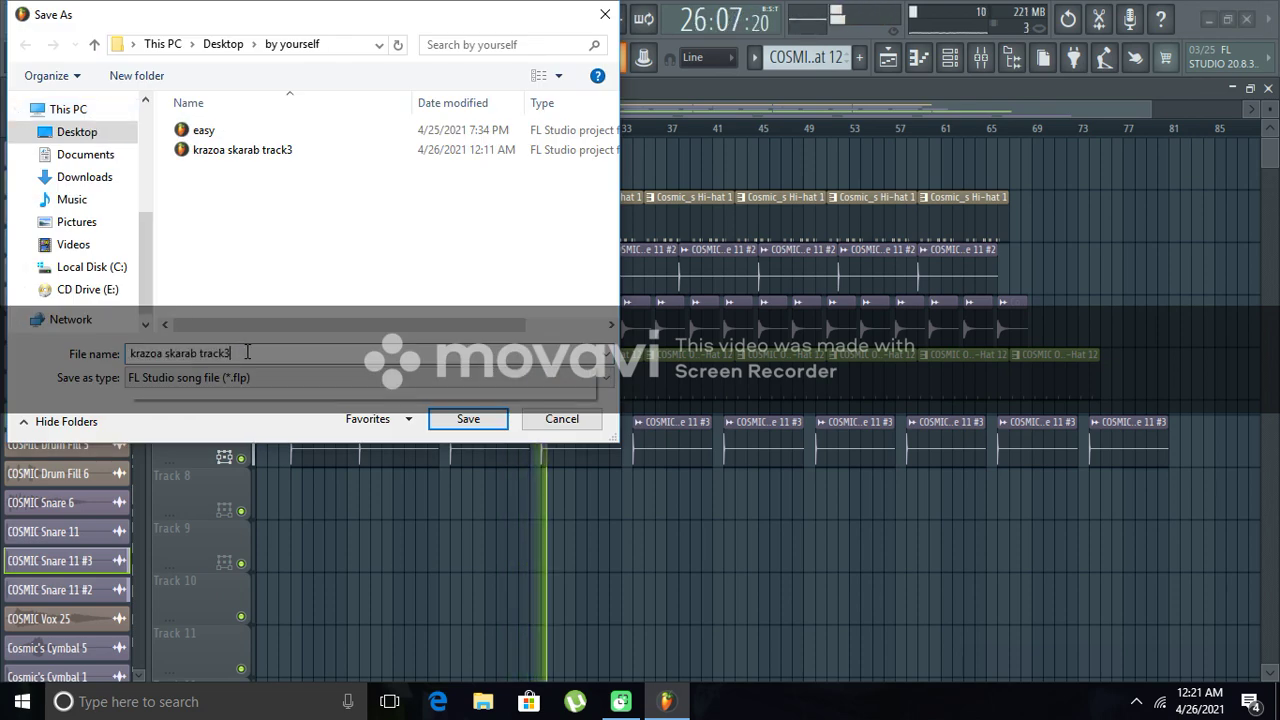
key("BackSpace")
type("4")
left_click(446, 420)
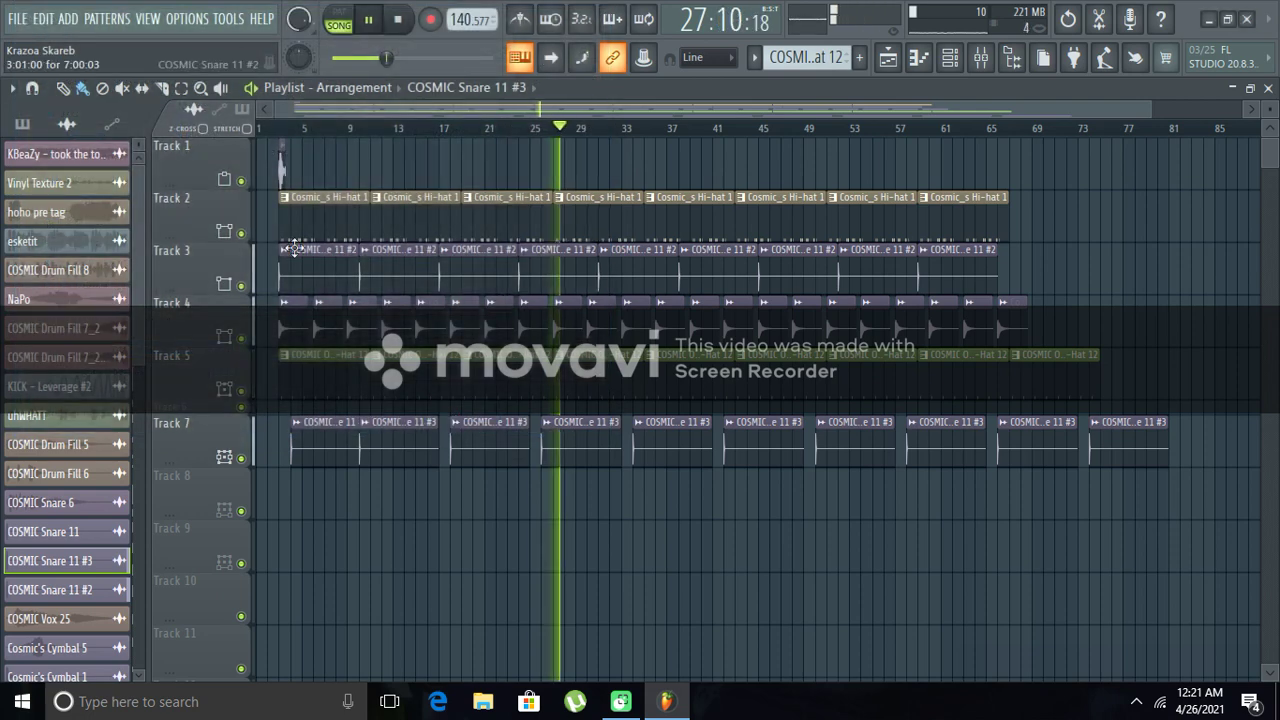
- Try a run of COSMIC Drum Fill 5 clips from bar 1 on Track 8, deleting its surplus clips and the first snare clip on Track 7
scroll(141, 323, "down", 3)
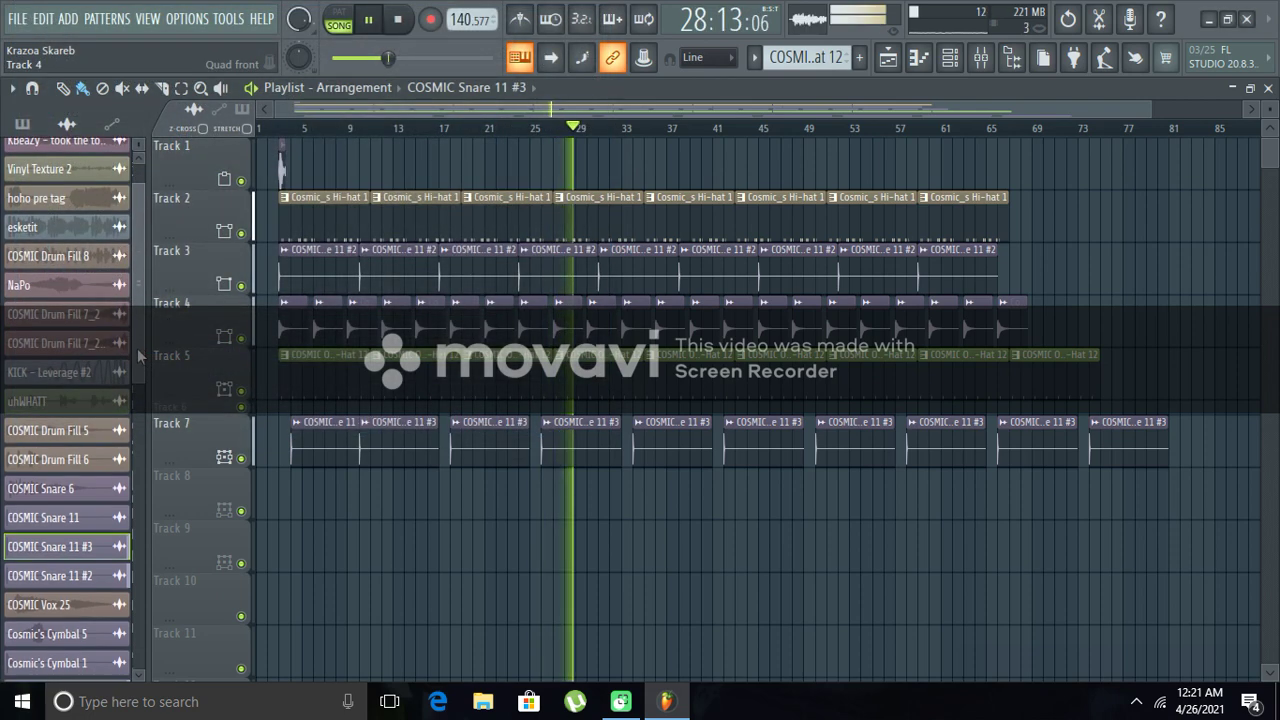
left_click(48, 362)
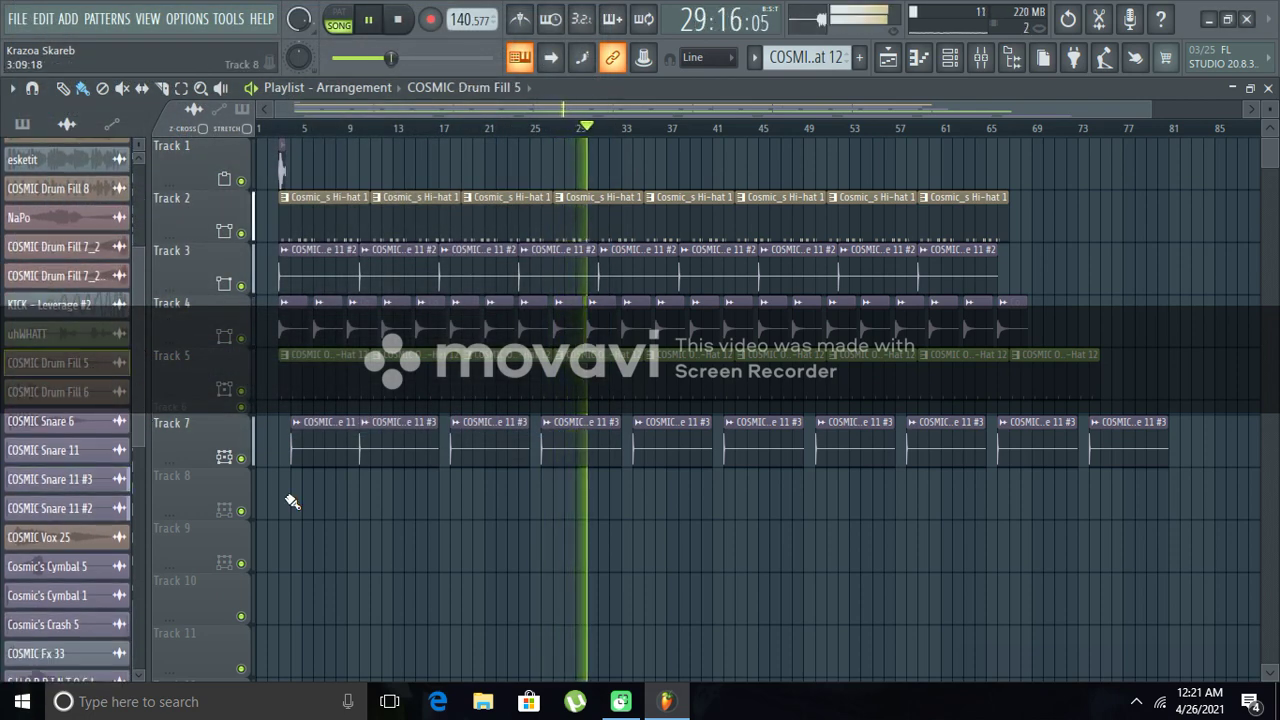
left_click(269, 507)
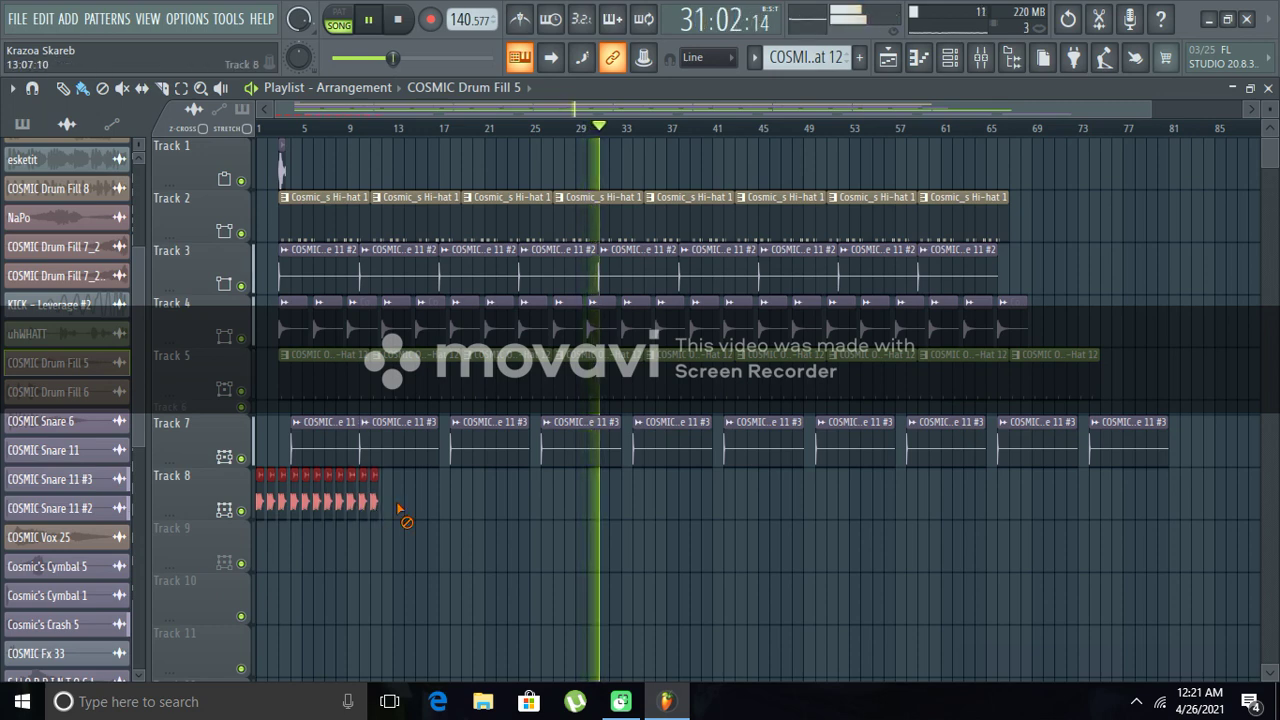
left_click_drag(398, 512, 310, 505)
right_click(300, 455)
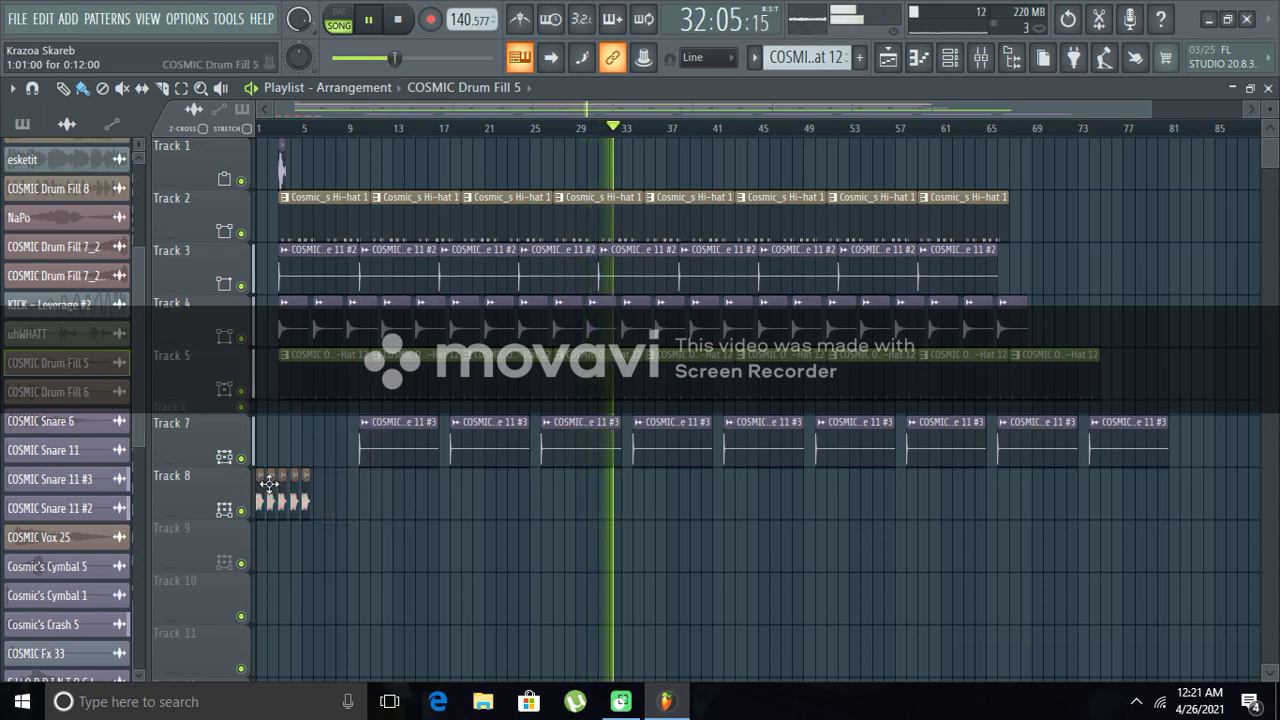
- Close FL Studio without saving the latest changes to krazoa skarab track4
left_click(1246, 20)
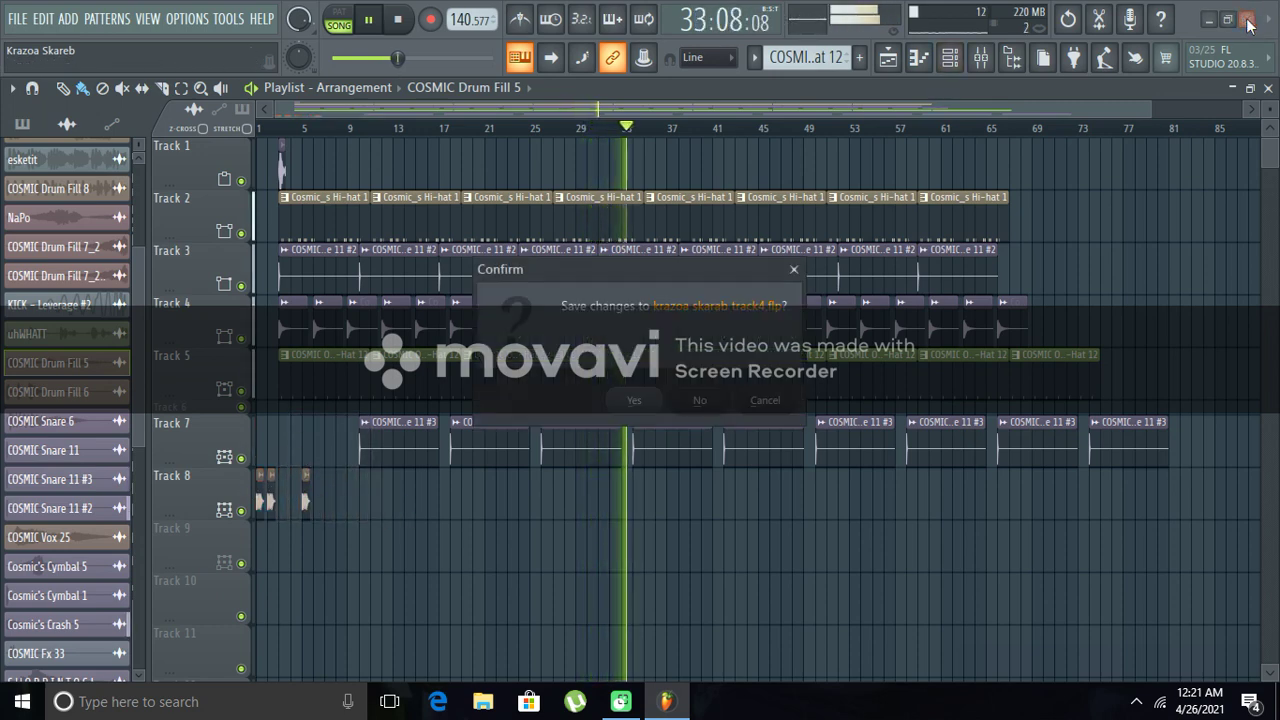
left_click(700, 402)
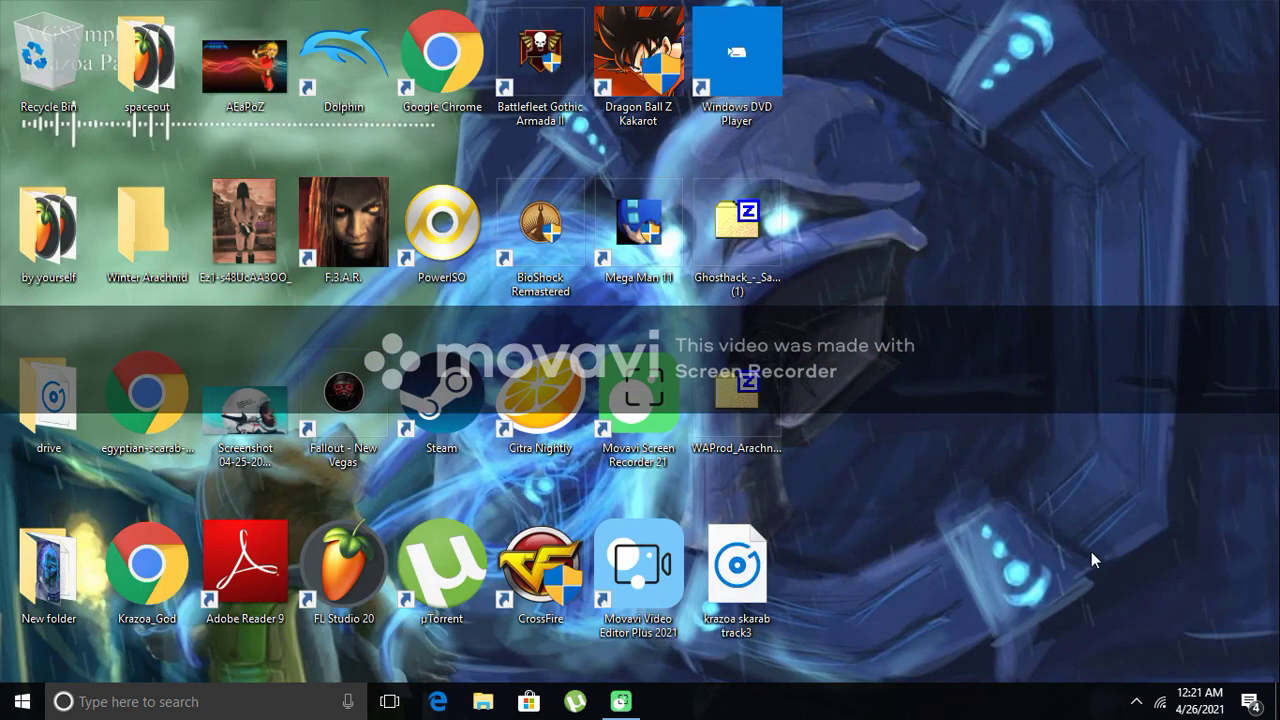